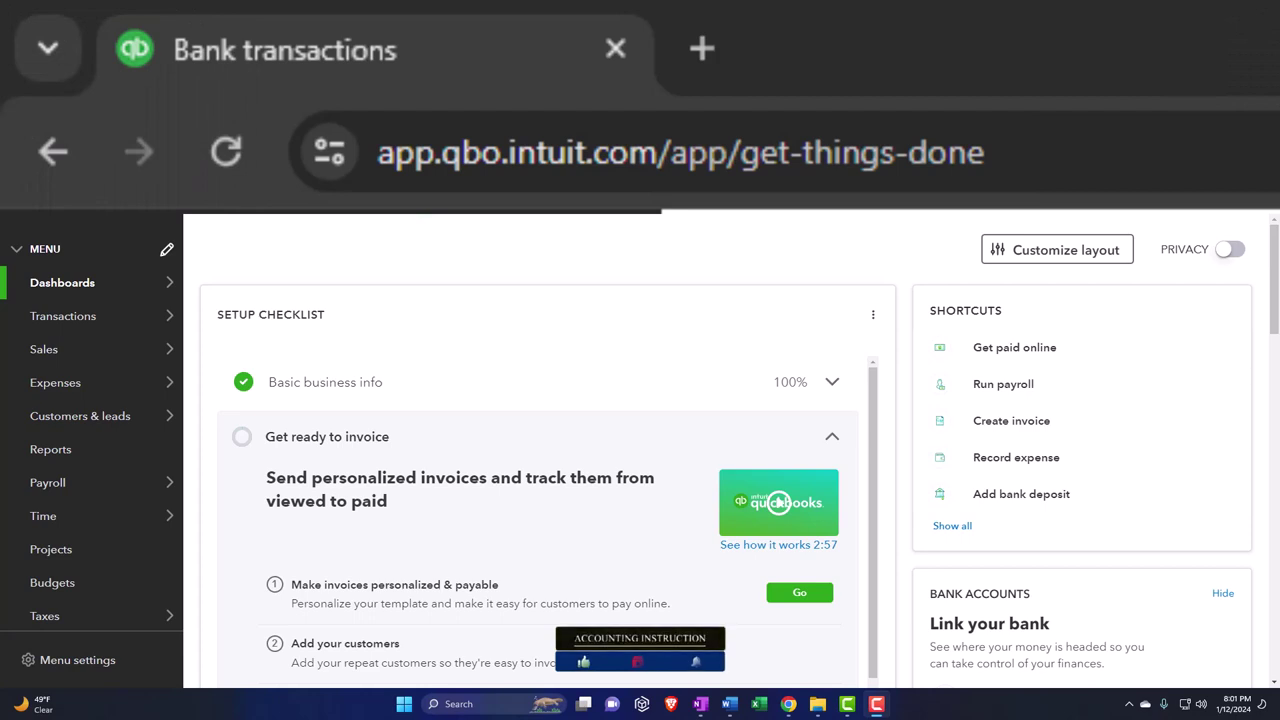
Open a new blank Chrome tab beside the QuickBooks Bank transactions tab
left_click(703, 49)
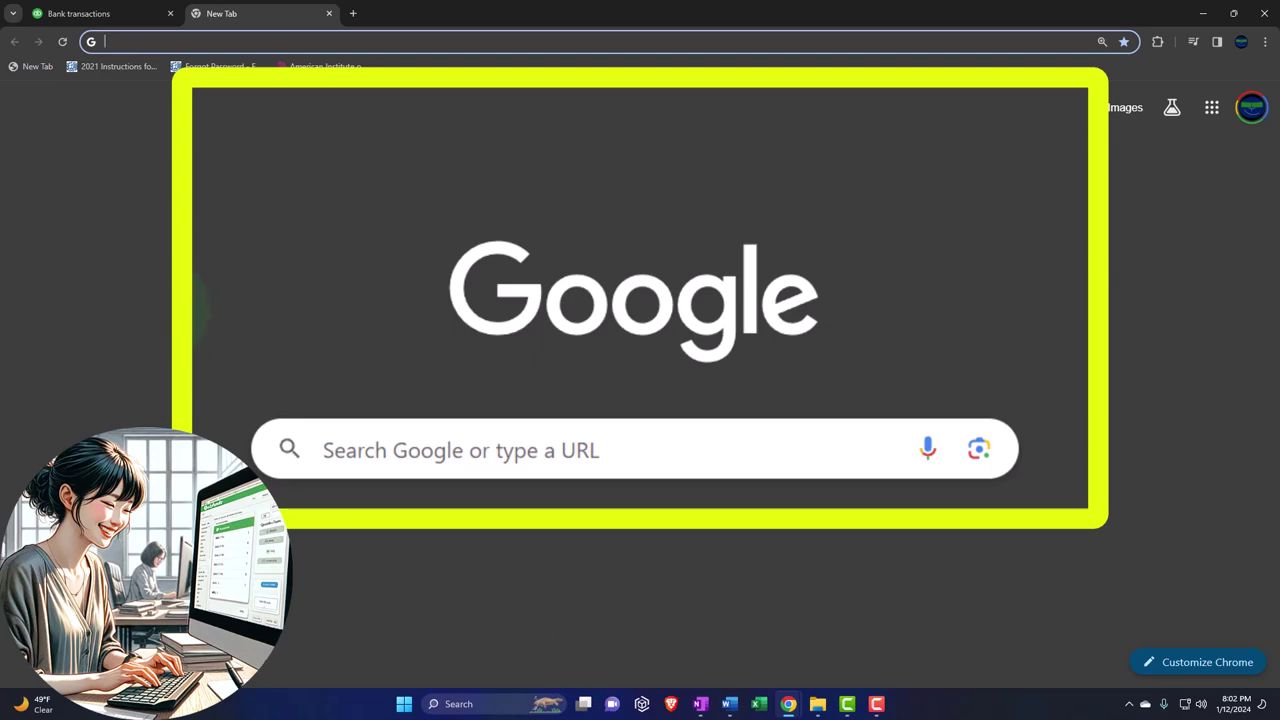
Close the New Tab so only the Get Great Guitars 2024 dashboard tab remains
left_click(329, 13)
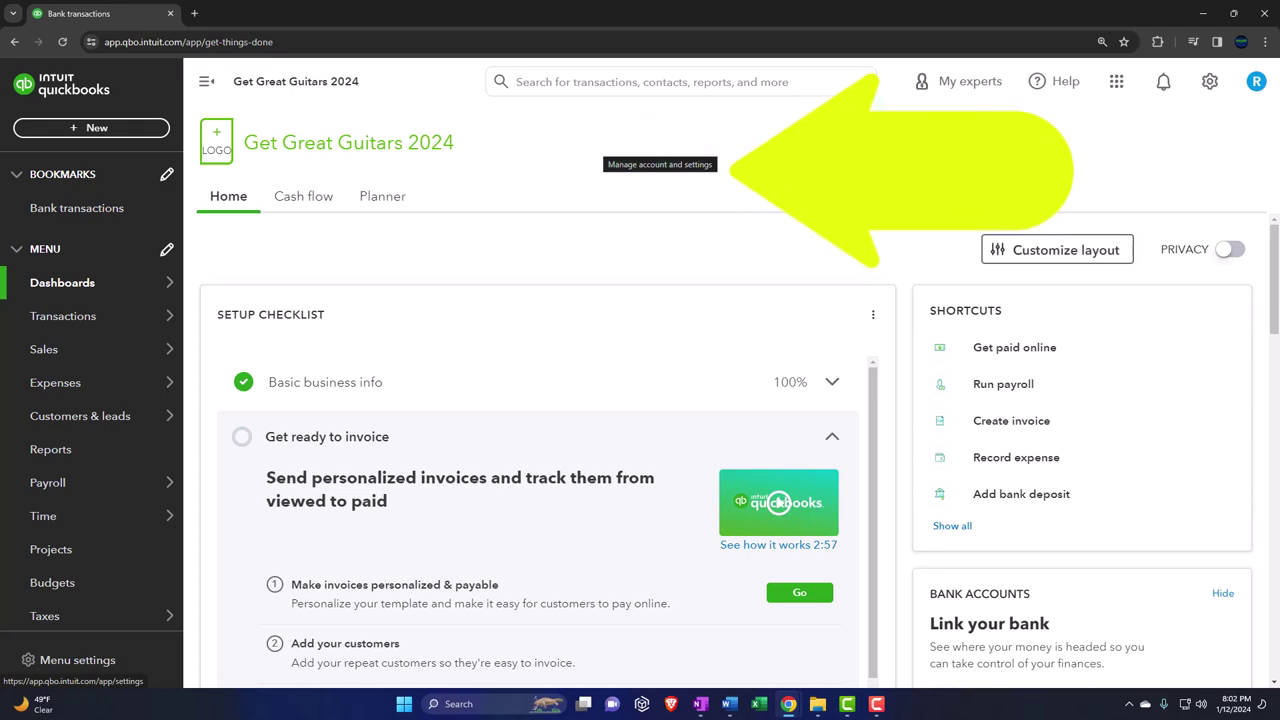
Open a new Chrome Incognito window from the browser menu
left_click(1265, 43)
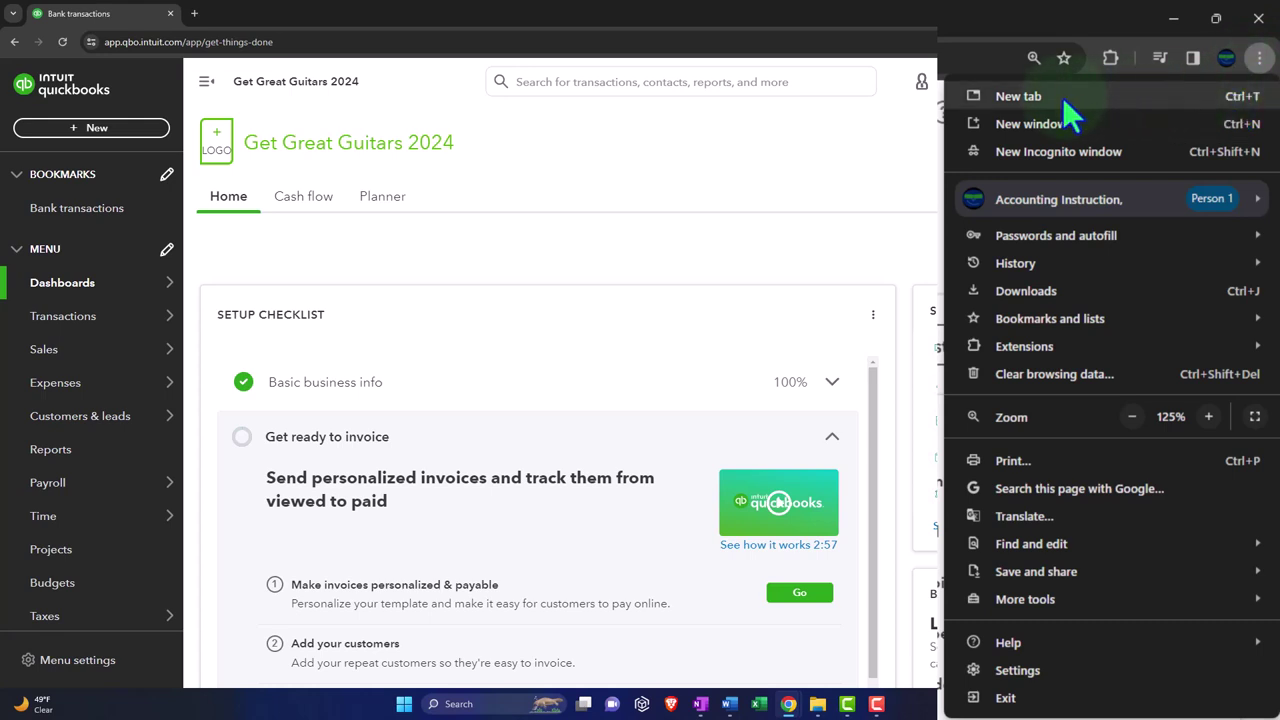
left_click(1107, 153)
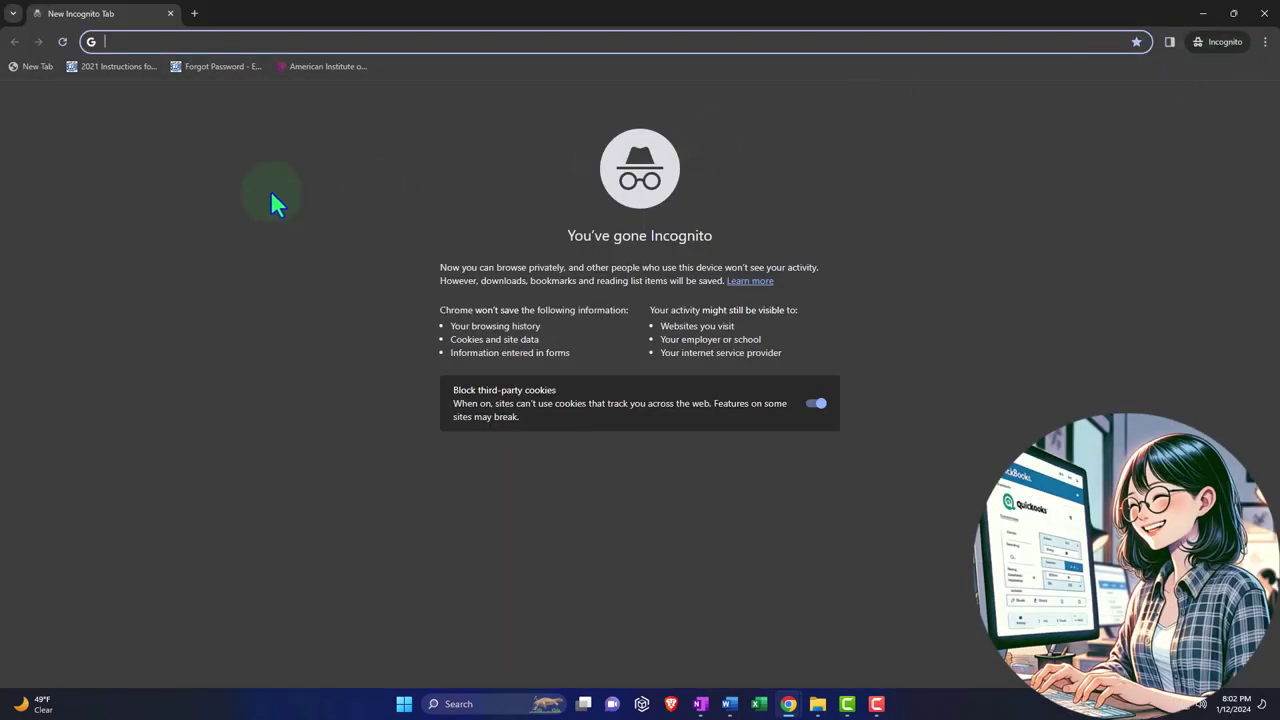
Search Google for 'quickbooks online test drive' and skim the results
type("quickbooks online test drive")
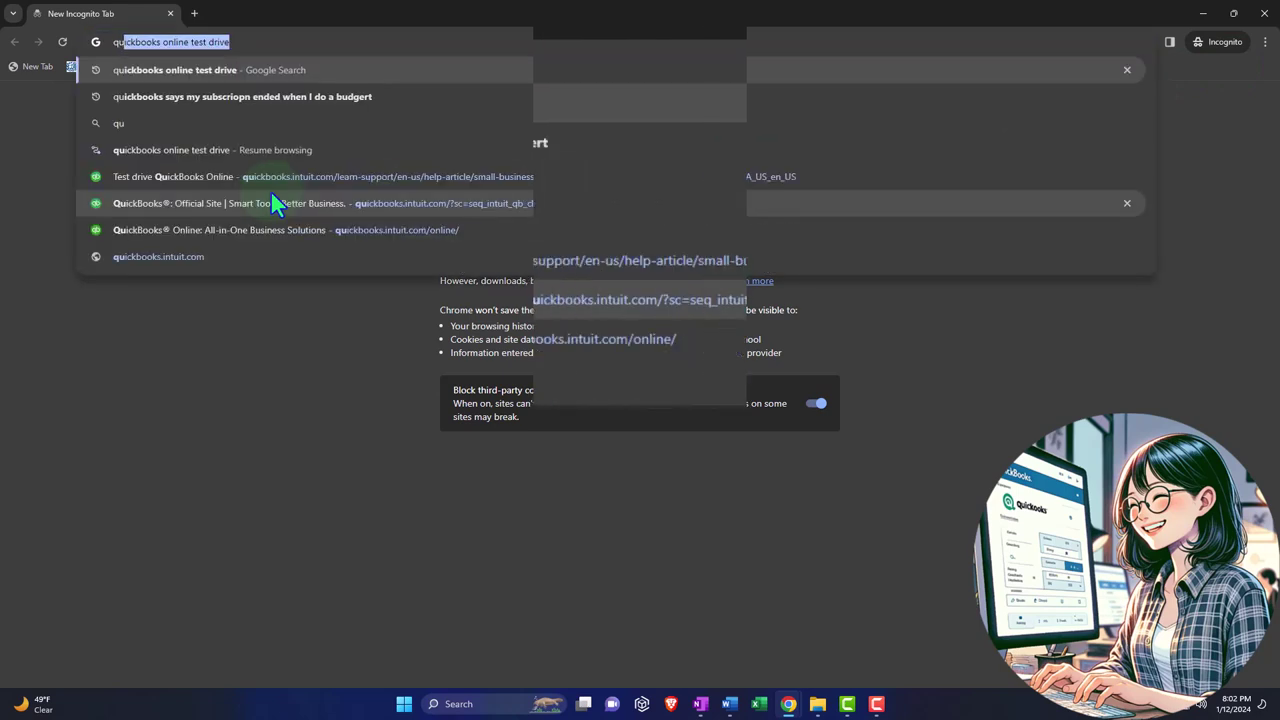
left_click(59, 210)
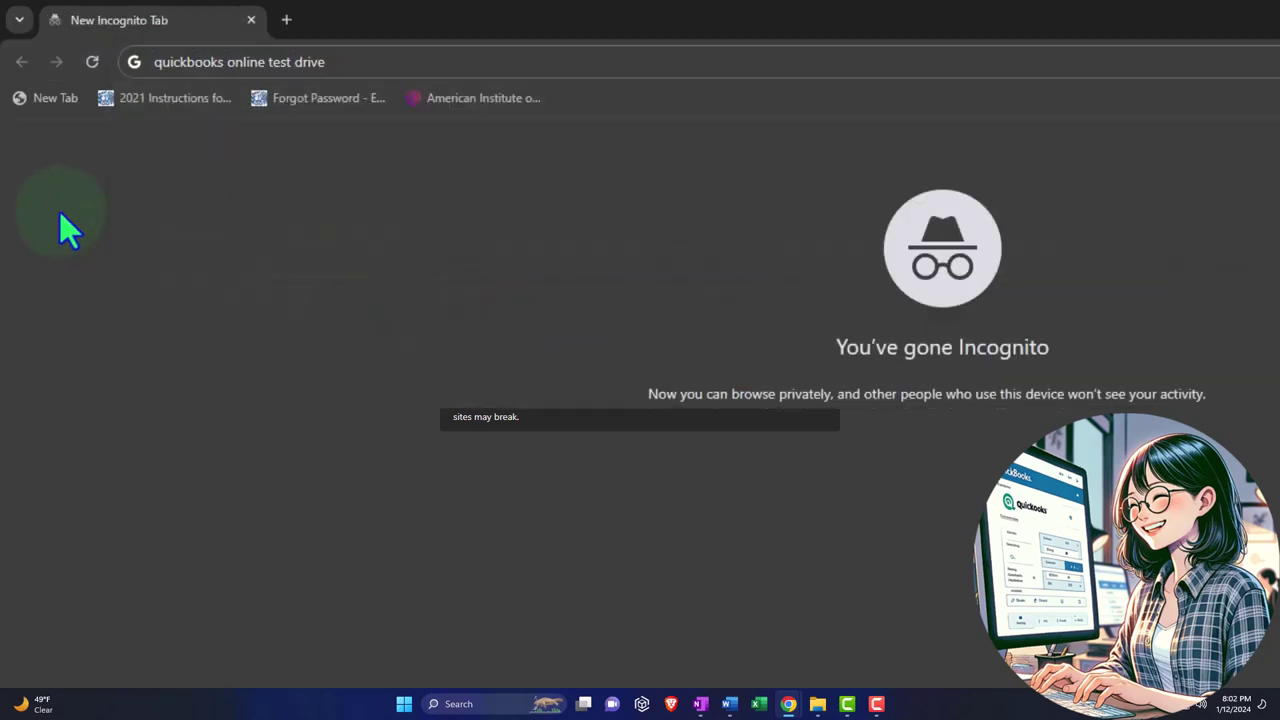
left_click(362, 62)
key("Return")
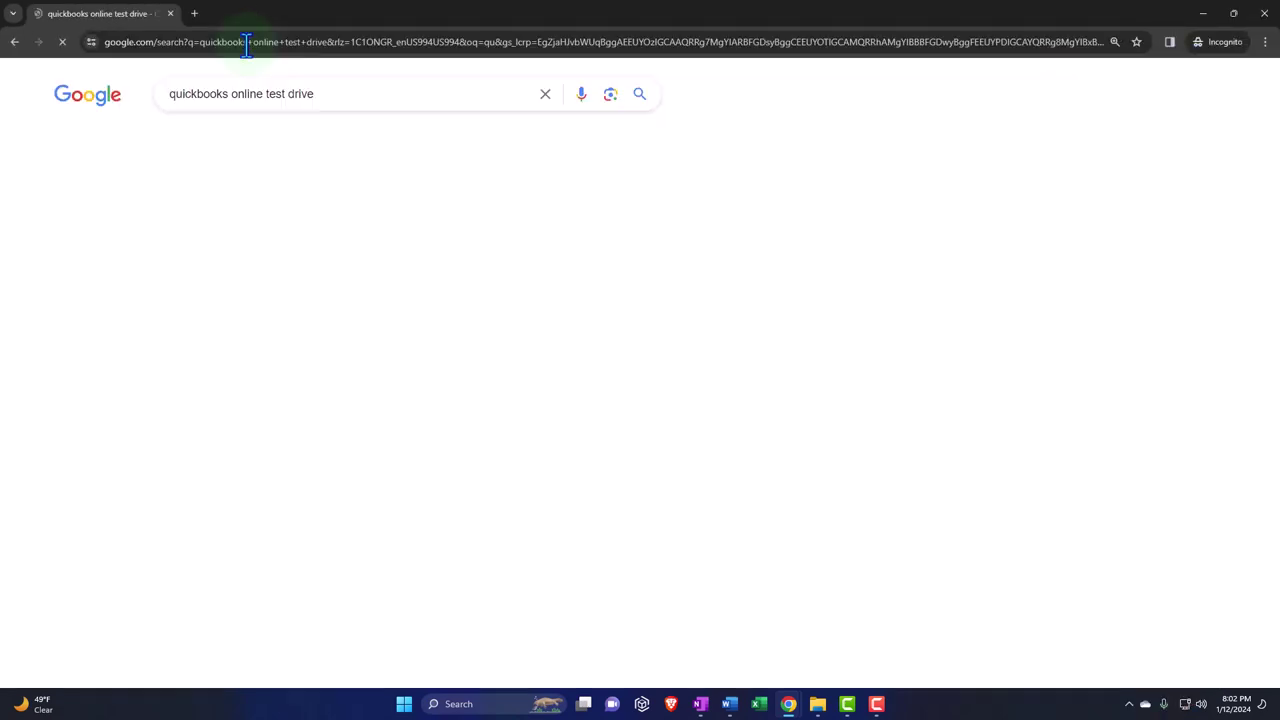
scroll(80, 392, "down", 4)
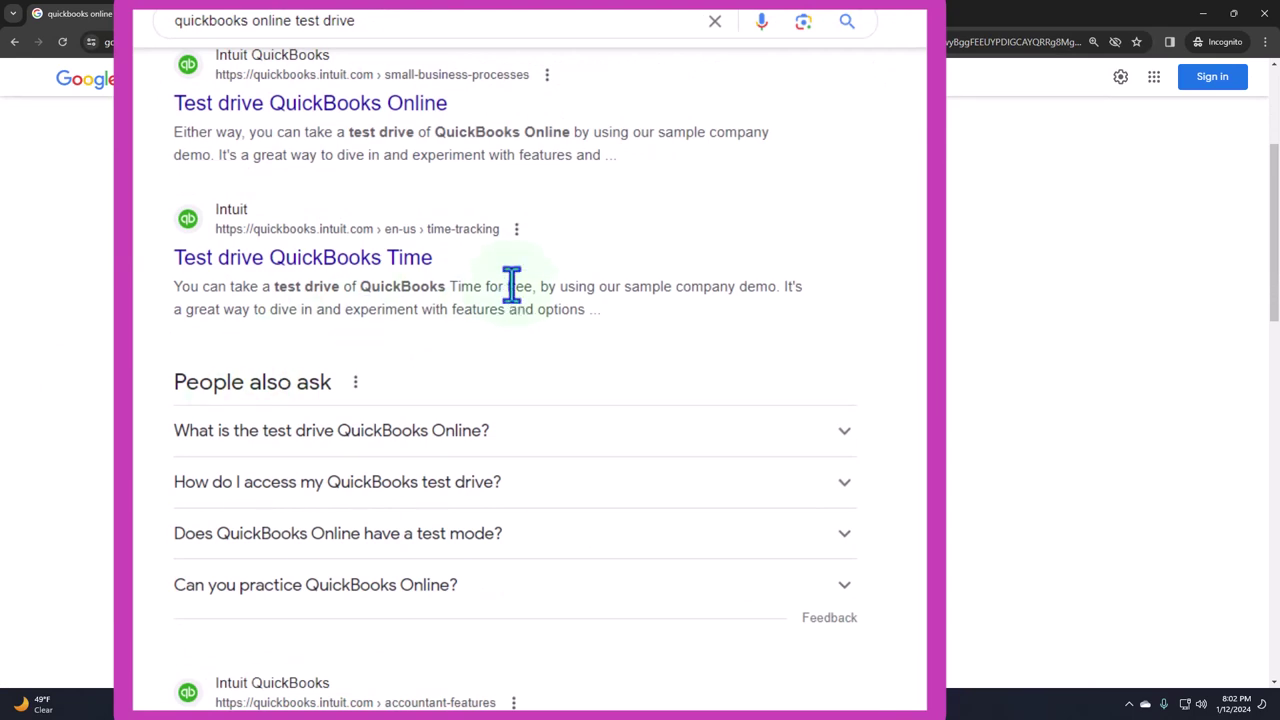
scroll(512, 285, "up", 1)
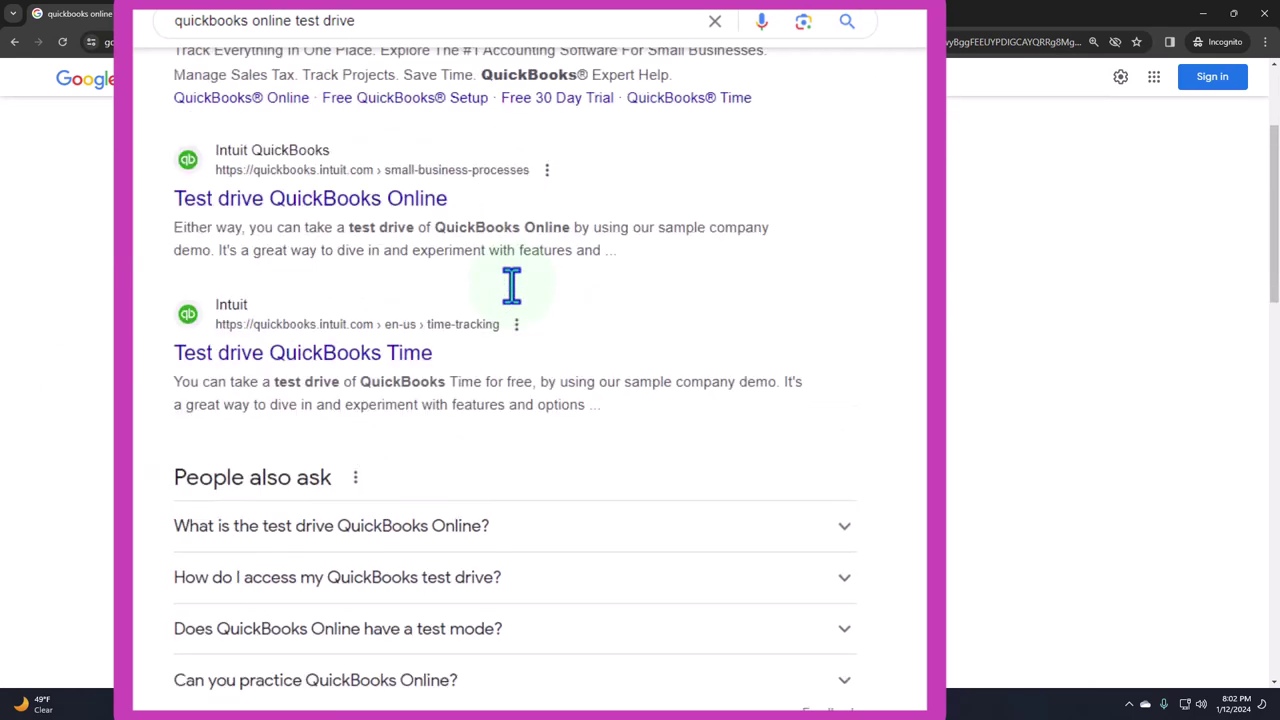
Start the United States test drive company after the reCAPTCHA check, then close the help article
left_click(400, 205)
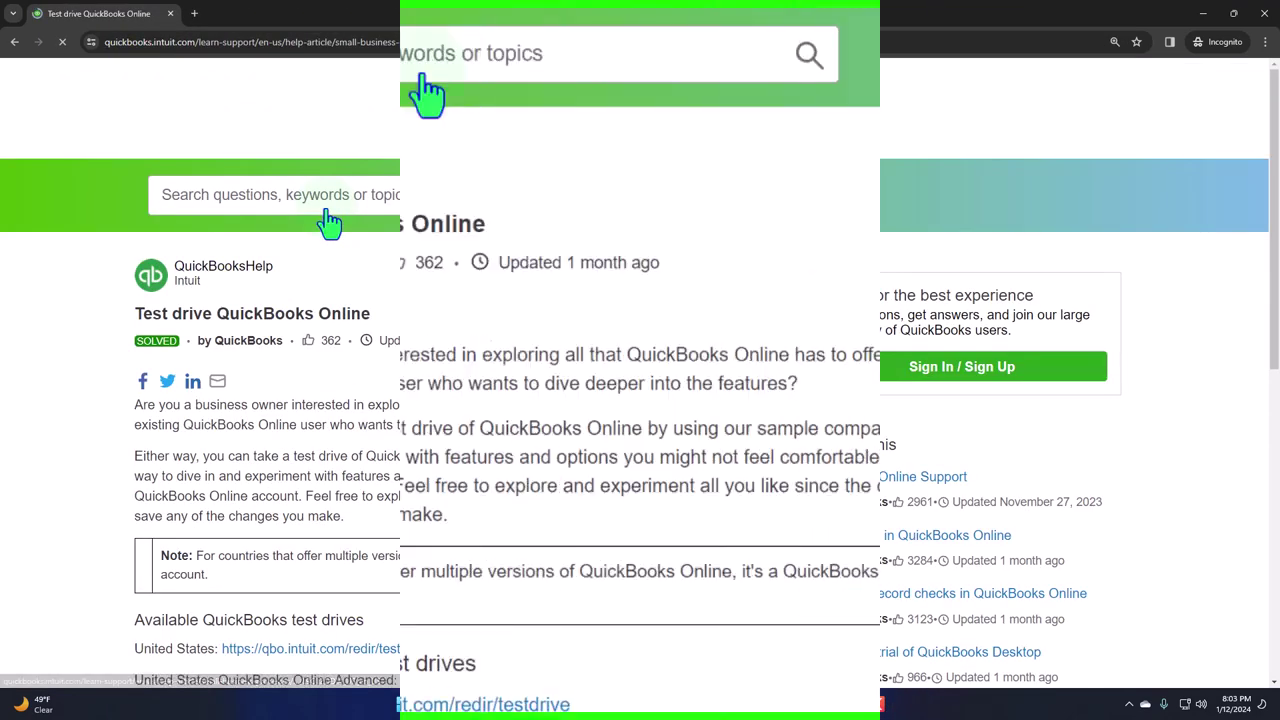
scroll(414, 200, "down", 3)
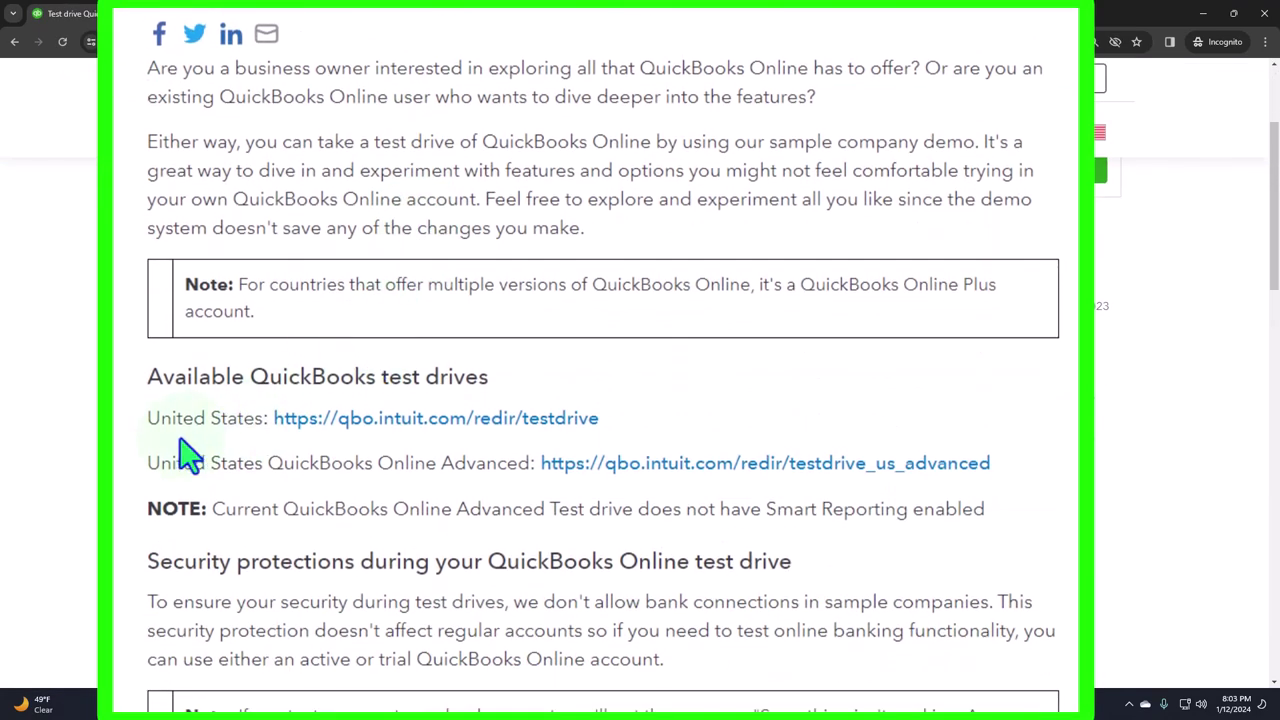
left_click(325, 420)
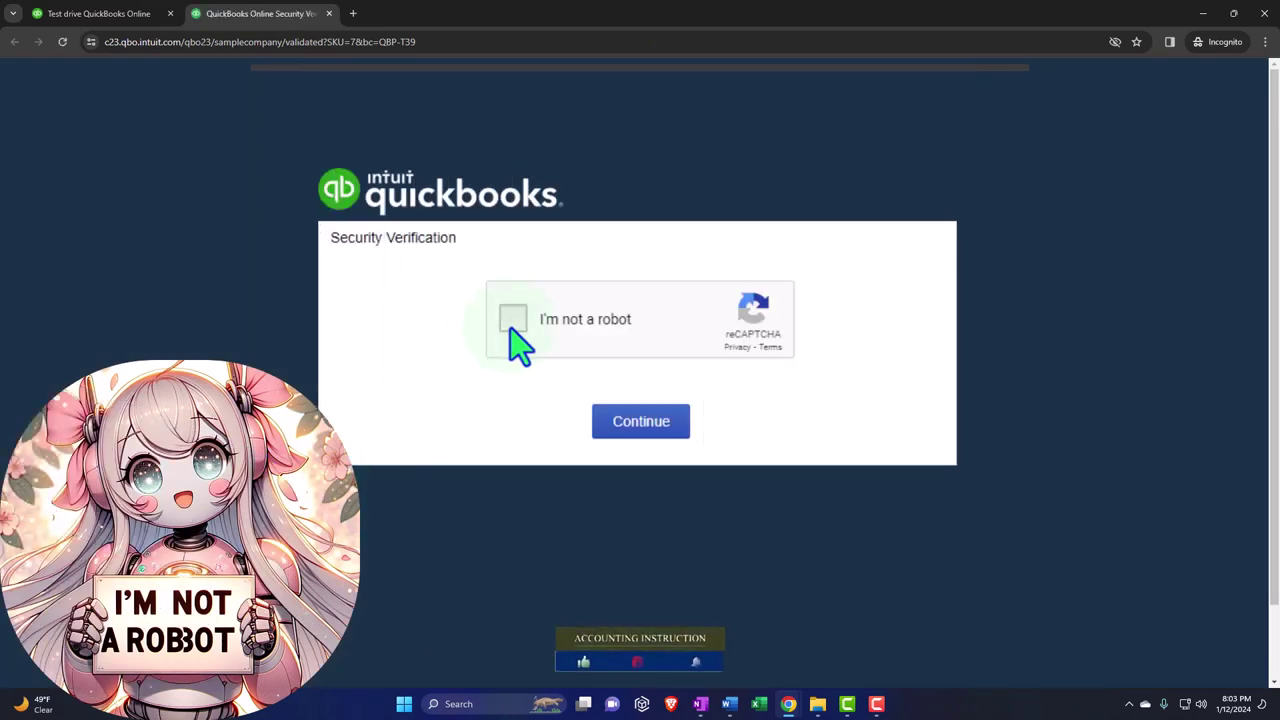
left_click(512, 330)
left_click(610, 425)
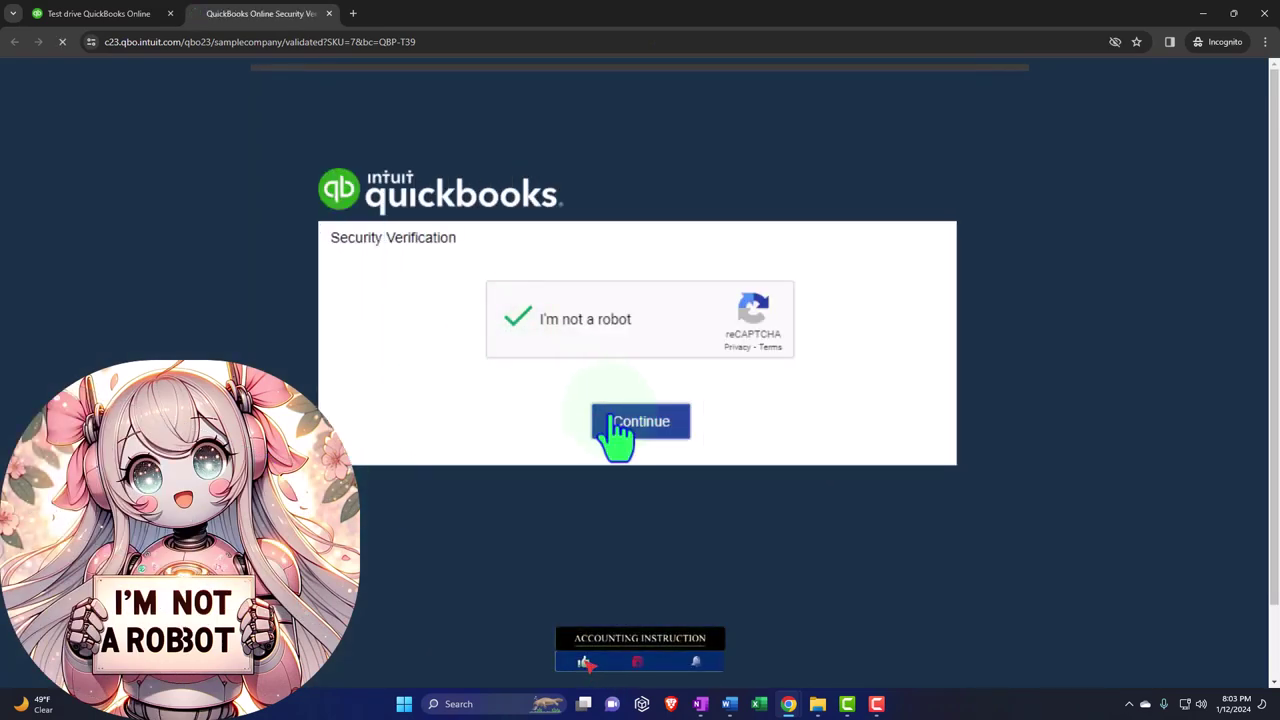
left_click(150, 14)
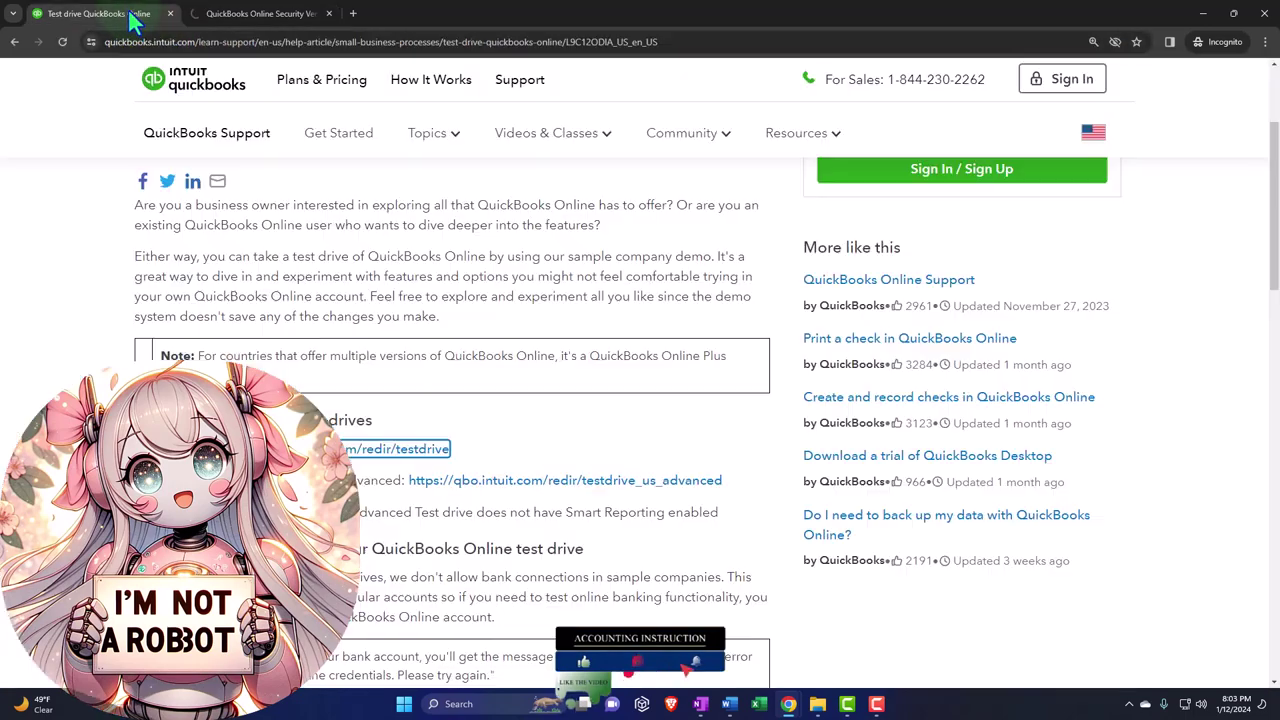
left_click(170, 14)
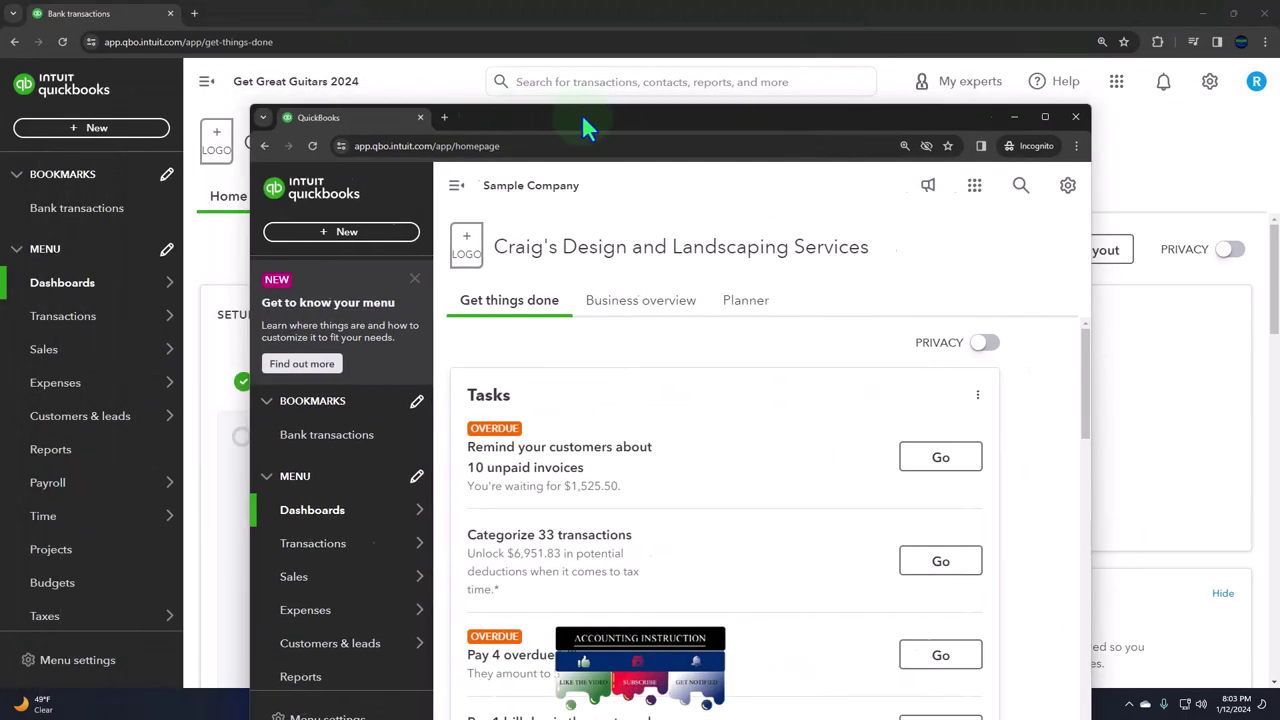
Shift the sample company window right and dismiss its Get to know your menu card
left_click_drag(584, 116, 857, 52)
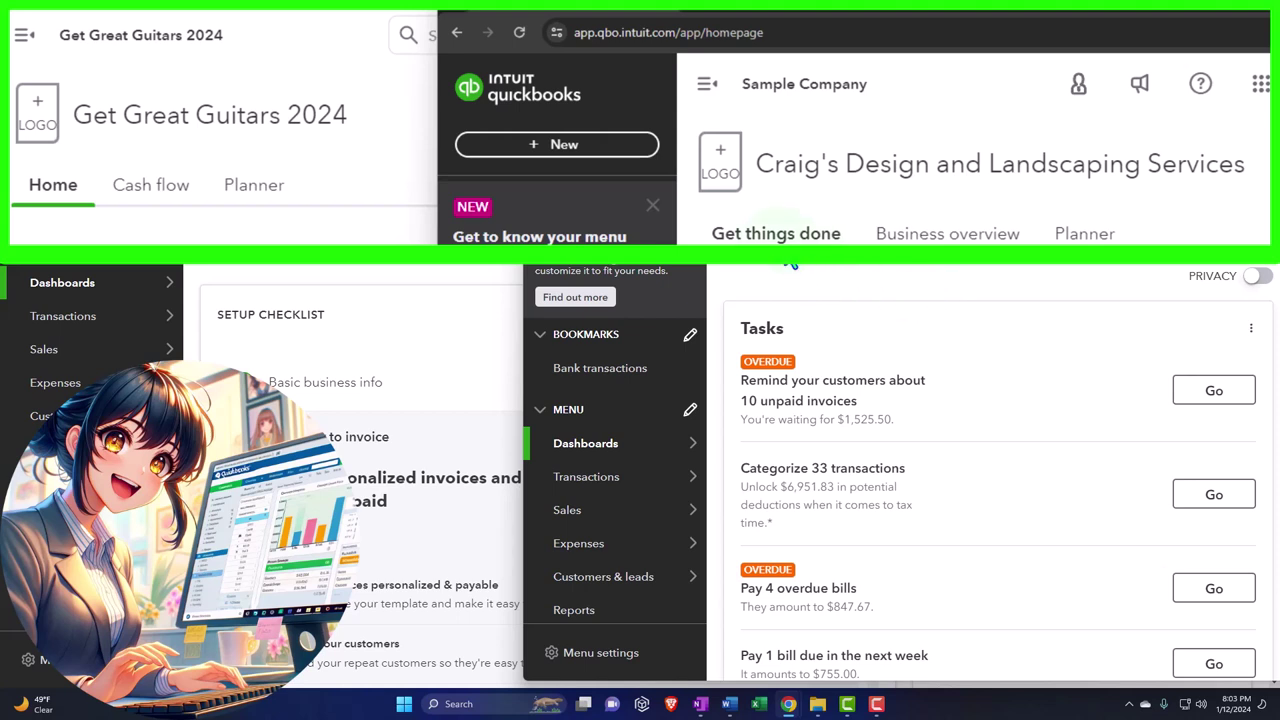
left_click(652, 205)
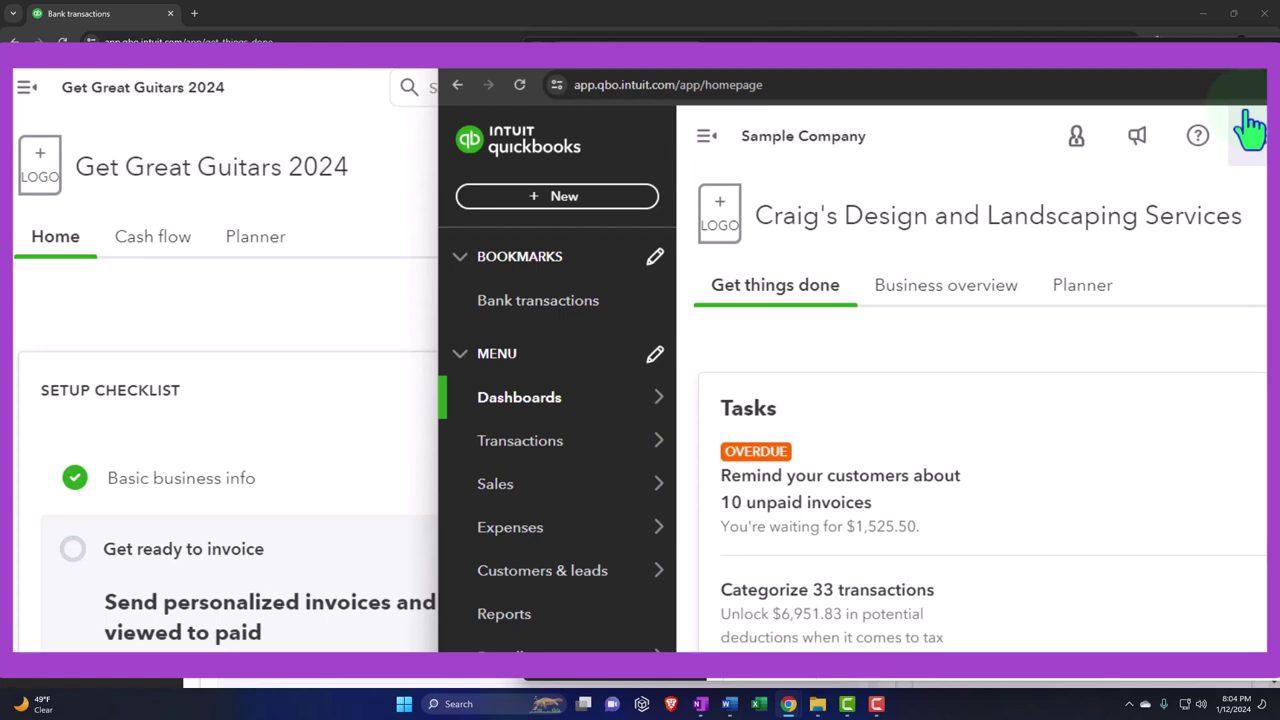
Drag the Incognito sample company window toward the lower right, uncovering the Get Great Guitars dashboard
left_click_drag(927, 50, 1279, 190)
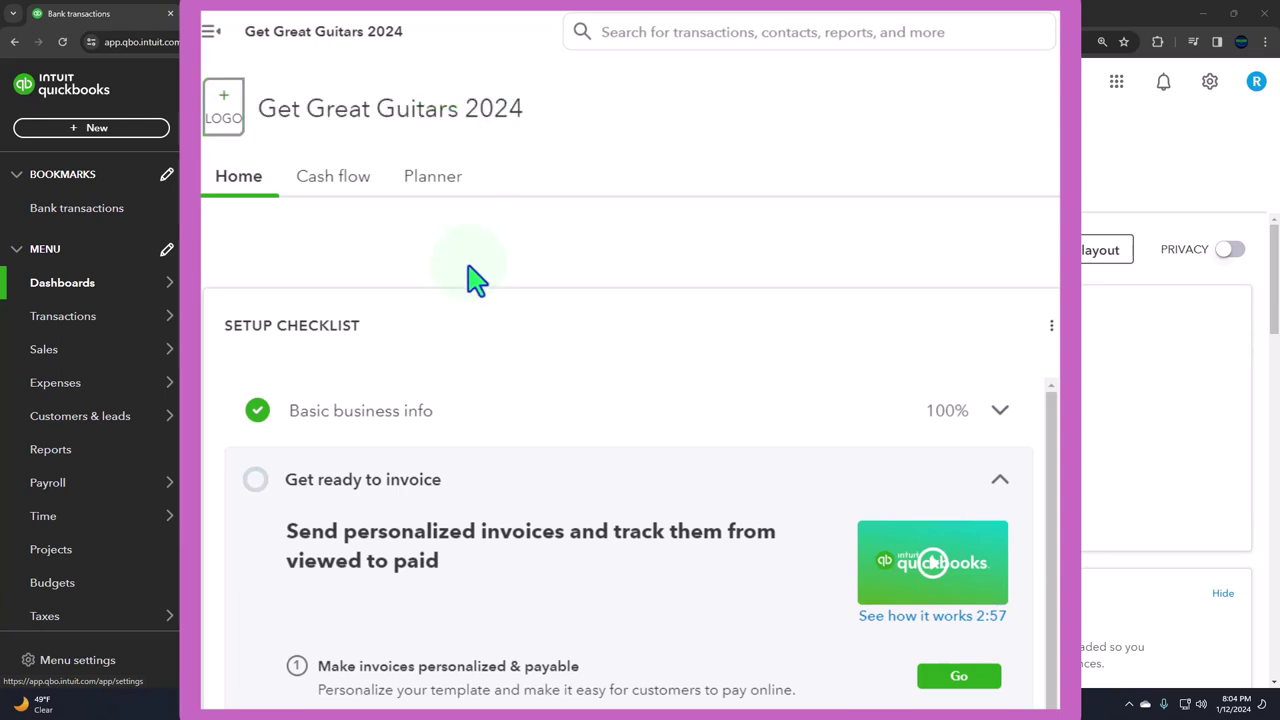
Expand Basic business info (100%) and Get ready to invoice to see its four steps
scroll(447, 345, "down", 1)
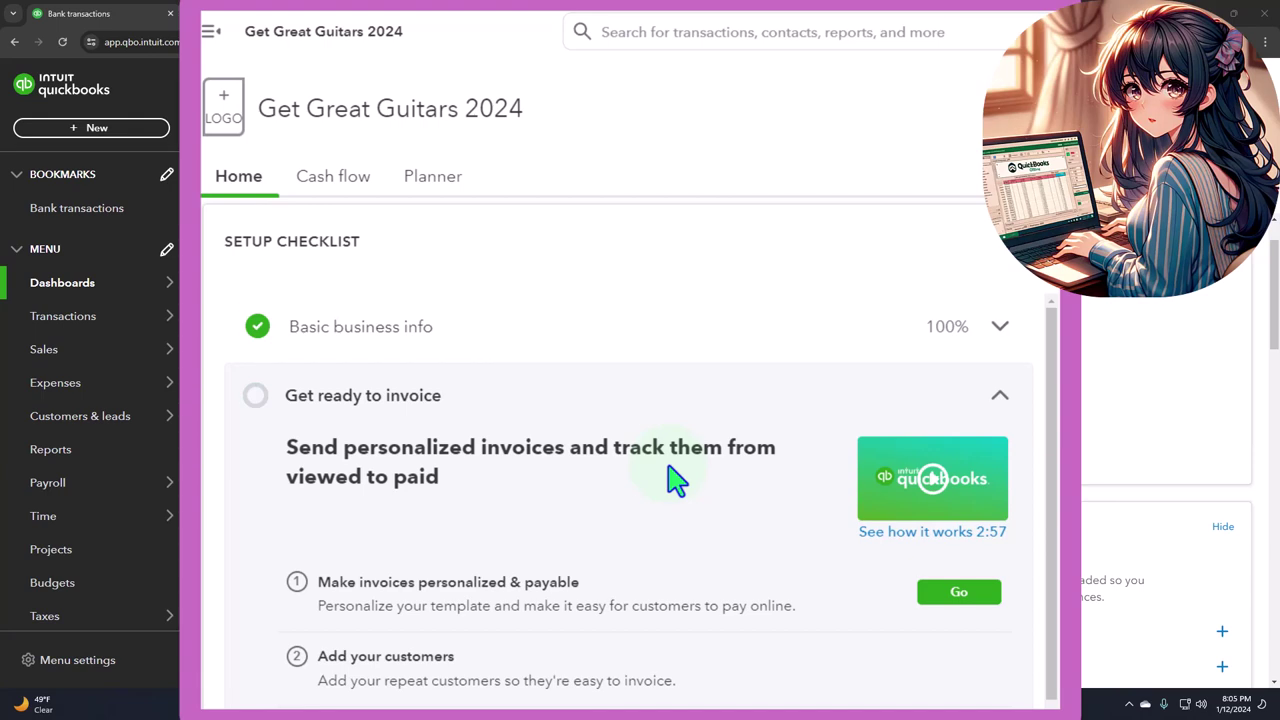
scroll(592, 452, "down", 3)
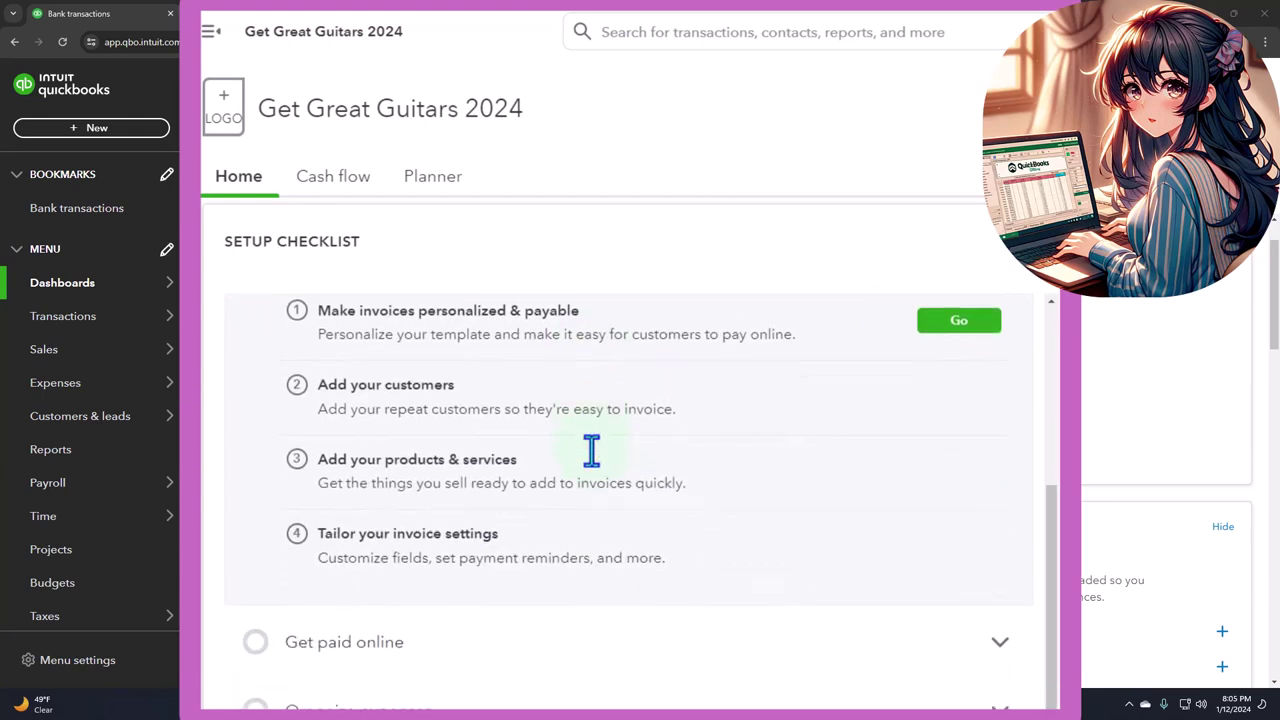
scroll(588, 510, "up", 3)
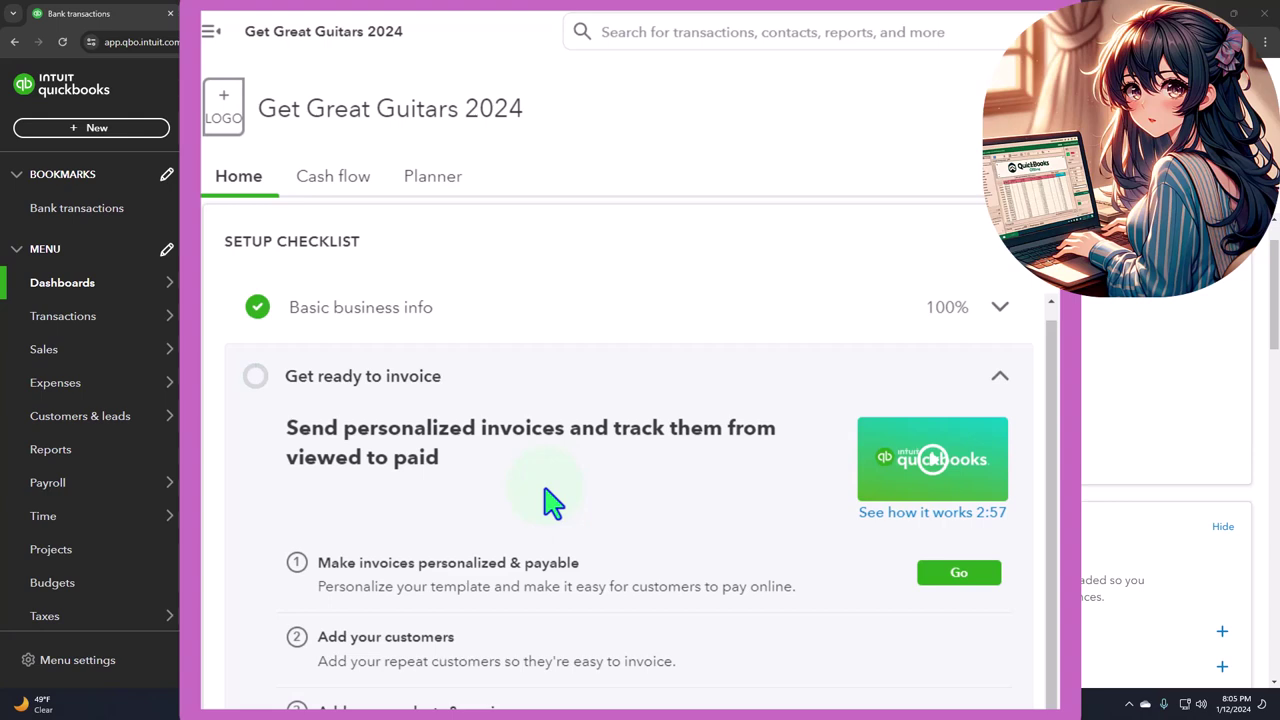
scroll(553, 503, "up", 1)
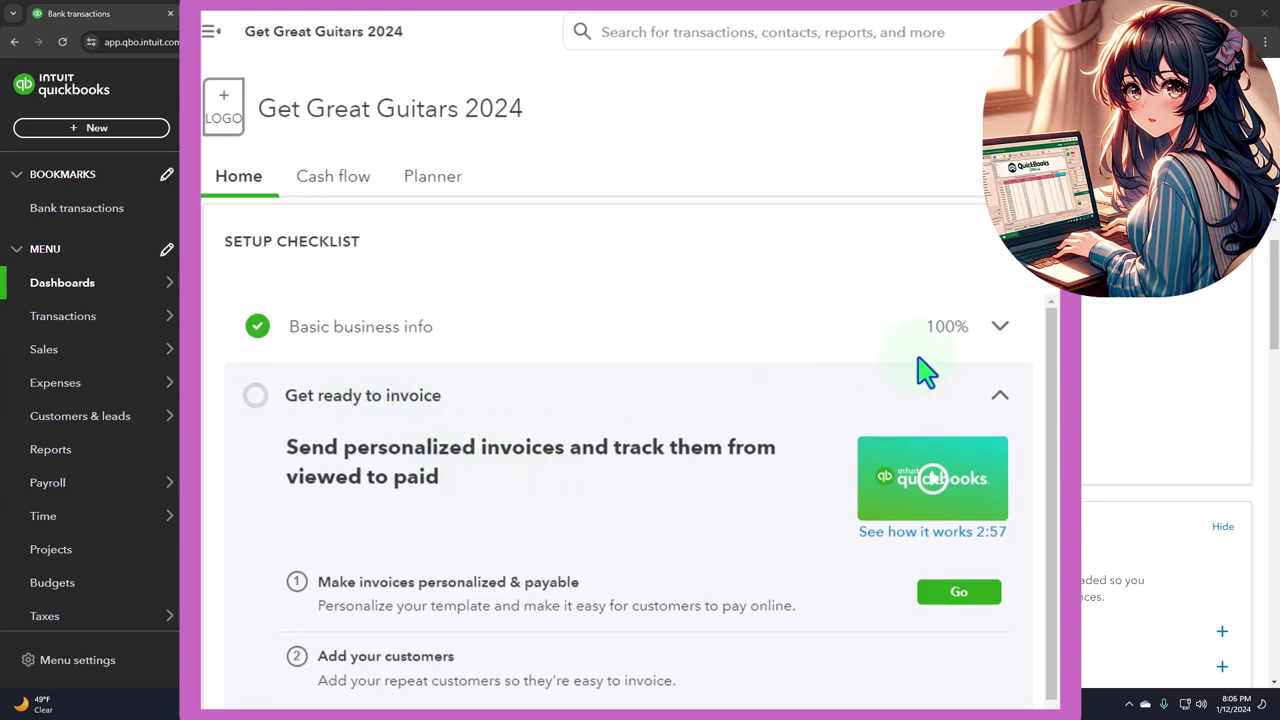
left_click(999, 328)
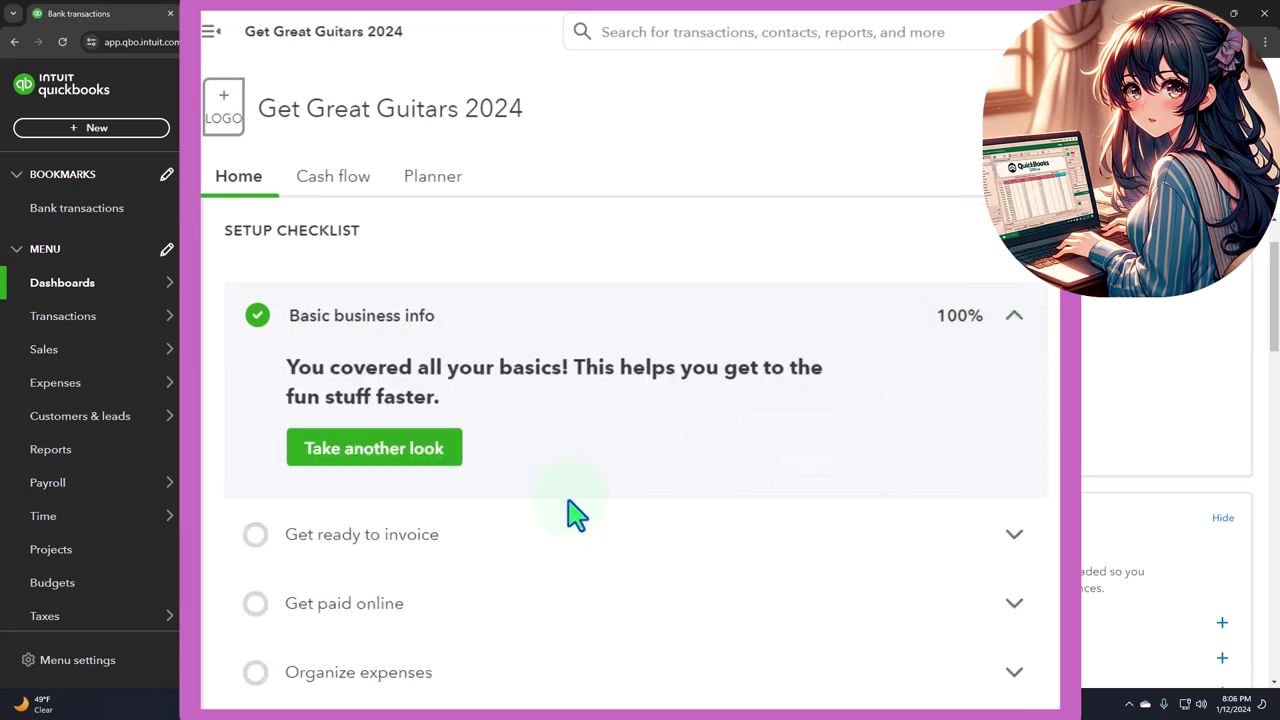
scroll(566, 514, "down", 2)
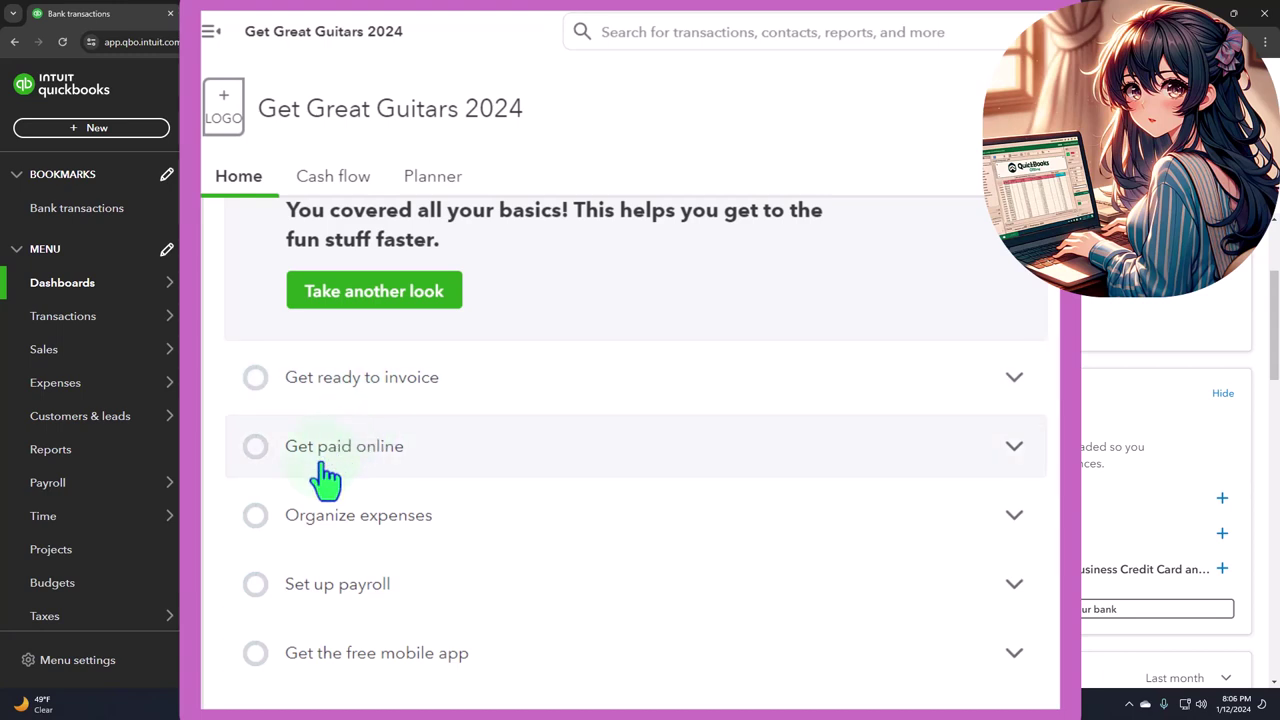
left_click(1015, 380)
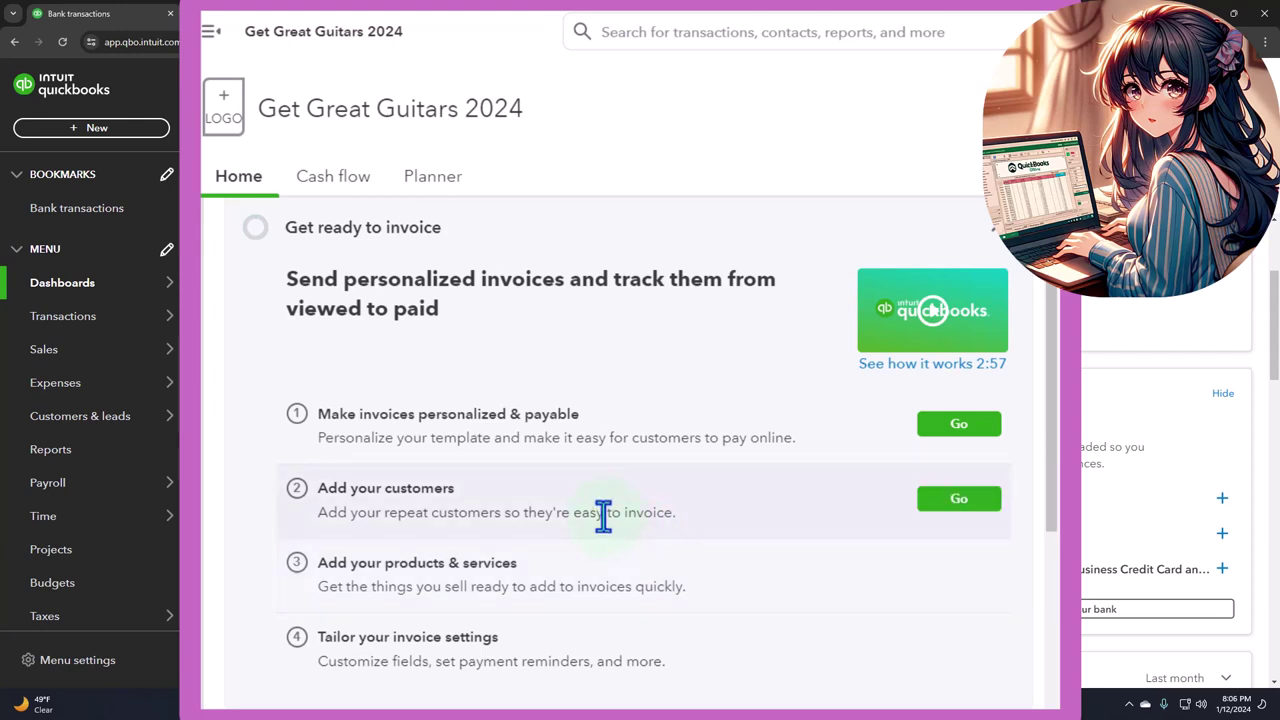
scroll(605, 520, "down", 5)
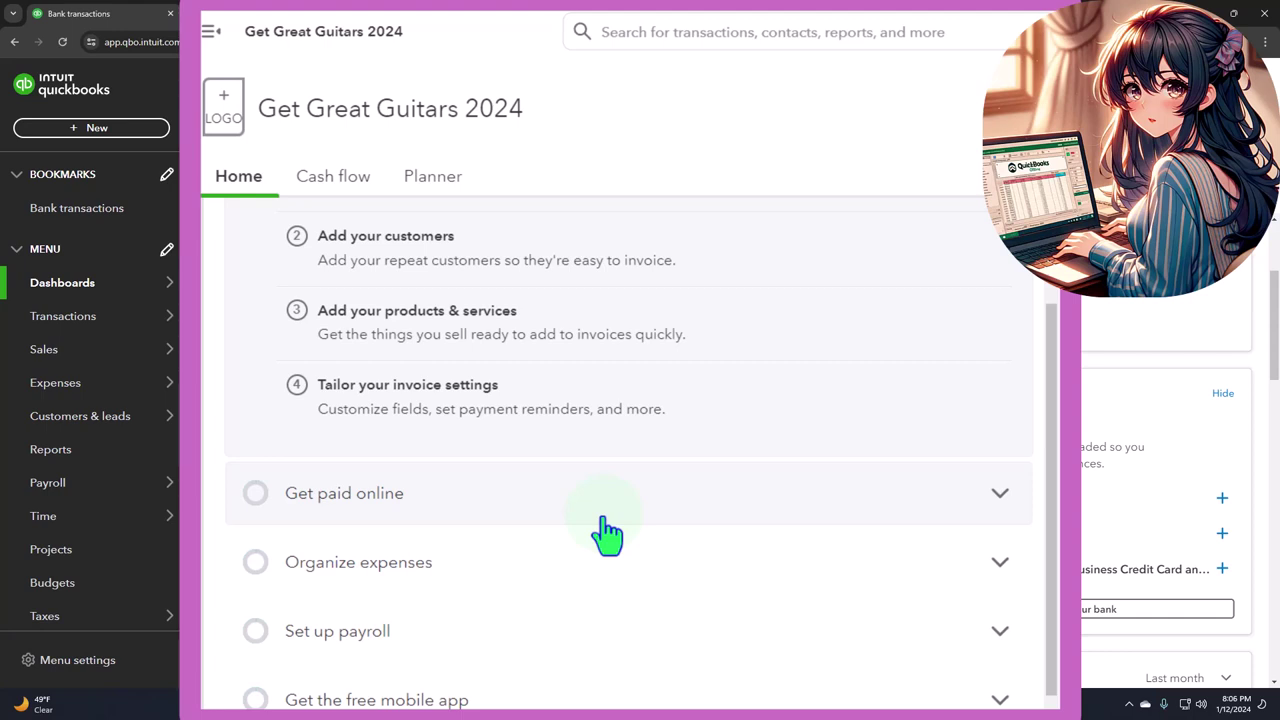
Review Get paid online, then expand Organize expenses showing Link your business accounts and Confirm categorized expenses
left_click(1000, 503)
scroll(688, 545, "down", 1)
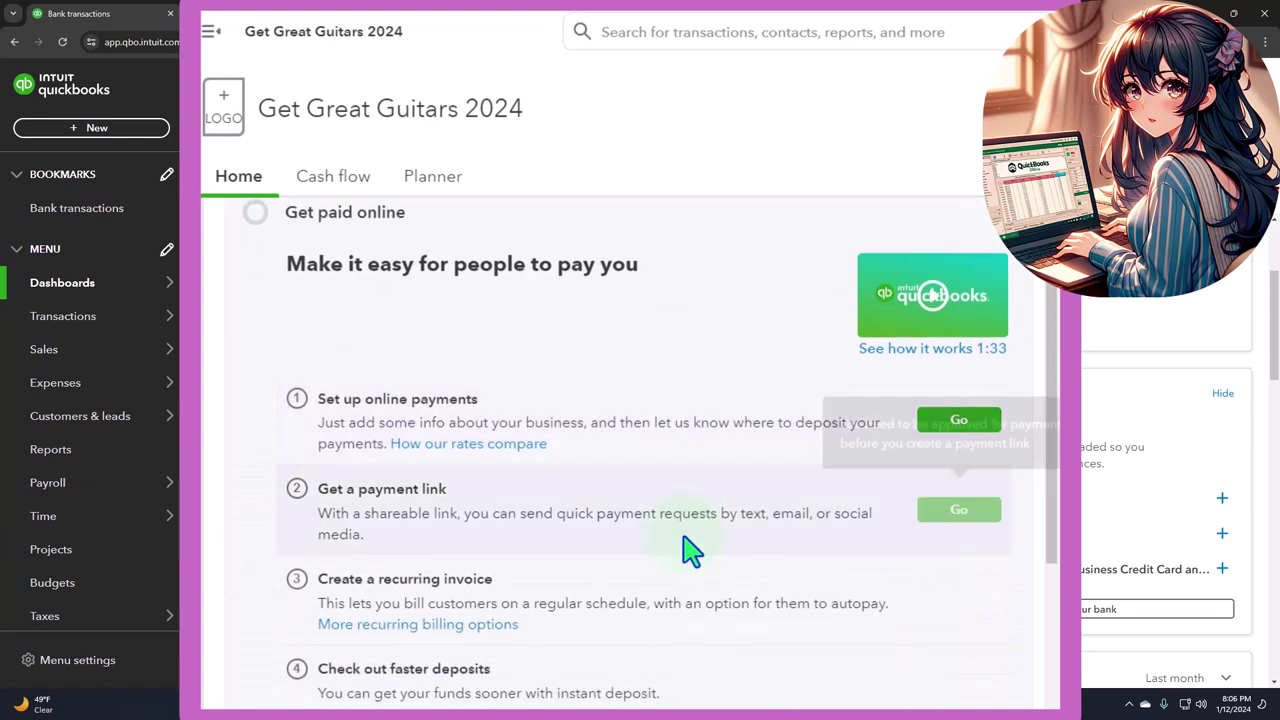
scroll(688, 548, "down", 1)
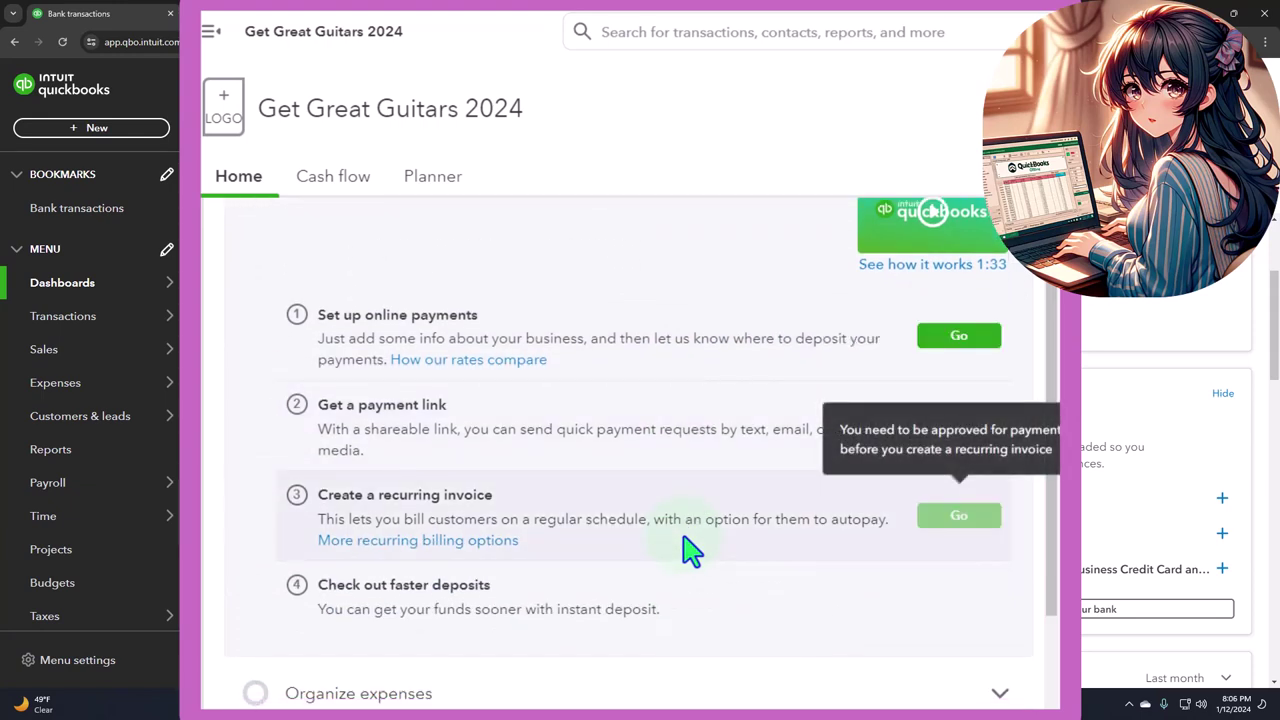
scroll(688, 548, "down", 1)
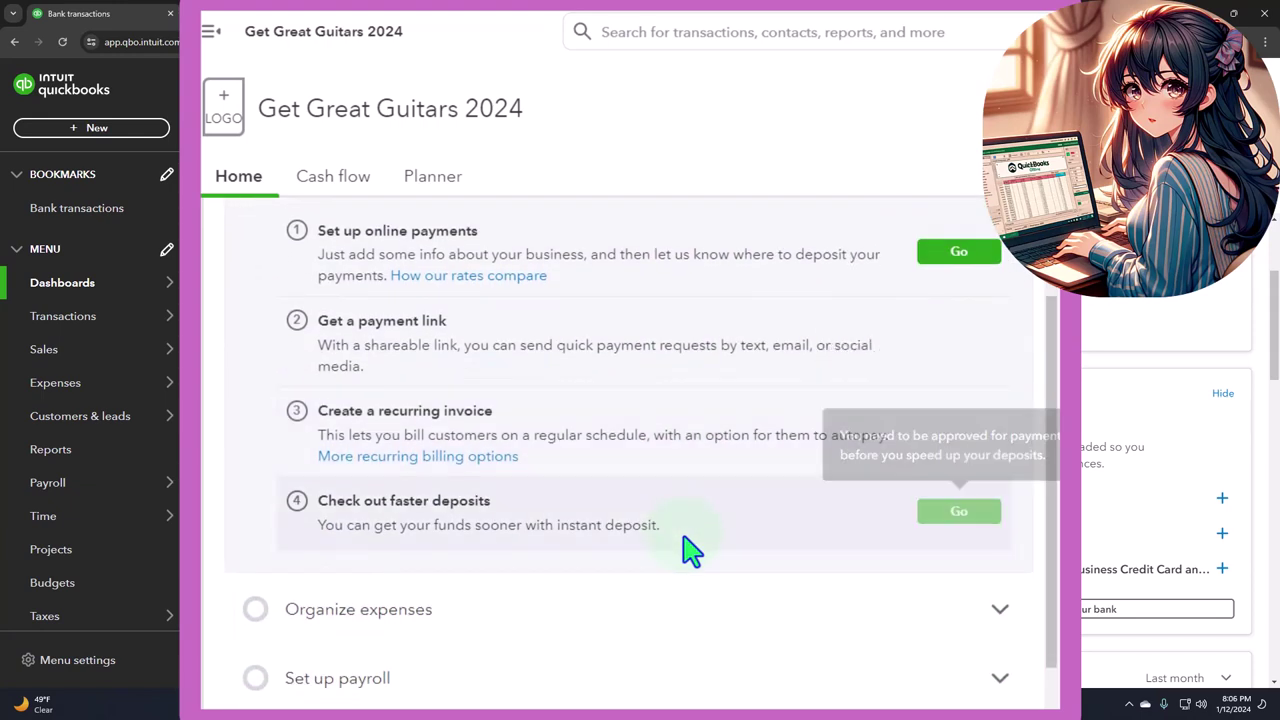
scroll(688, 548, "down", 1)
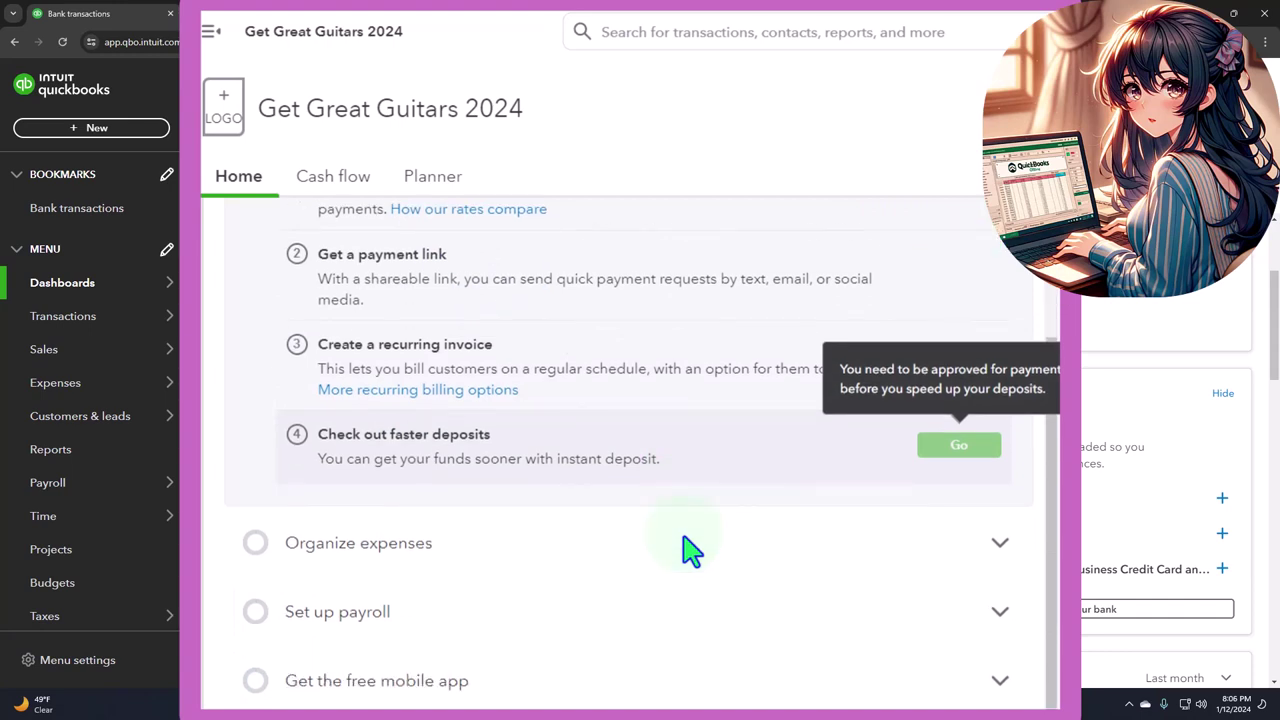
left_click(997, 548)
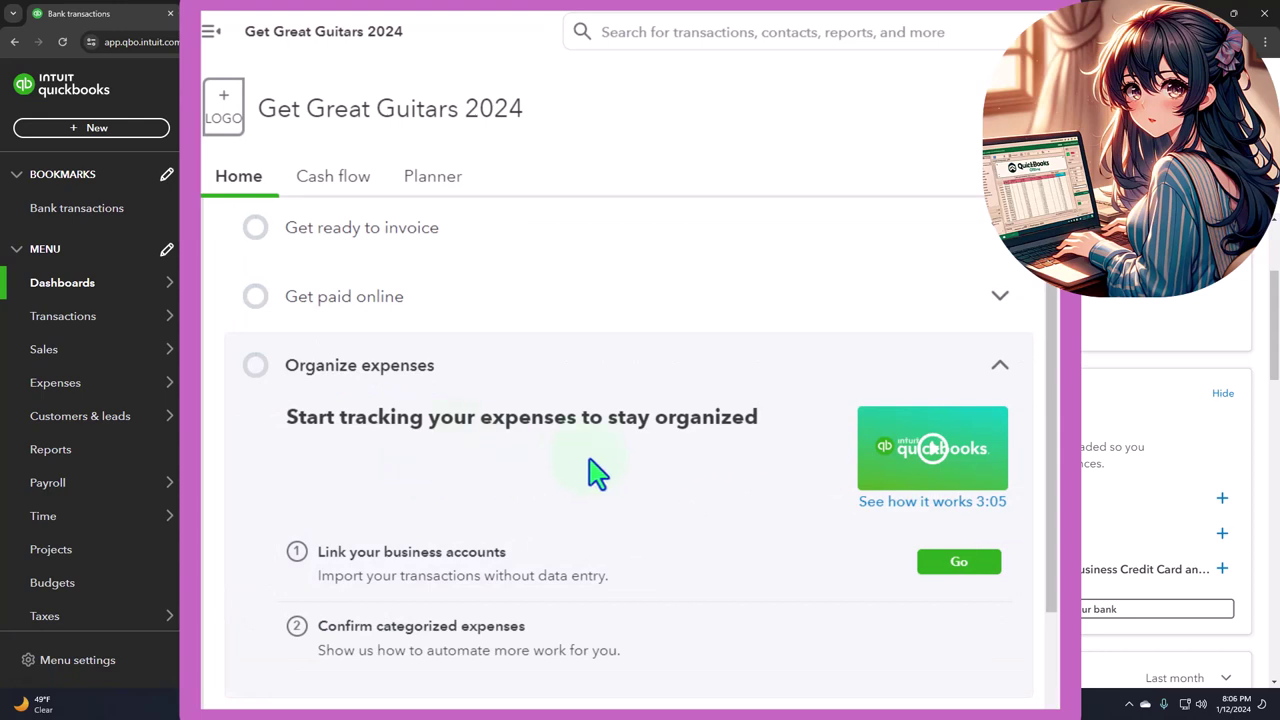
Expand the Set up payroll checklist item to reveal the Welcome to QuickBooks Payroll intro
scroll(612, 468, "down", 1)
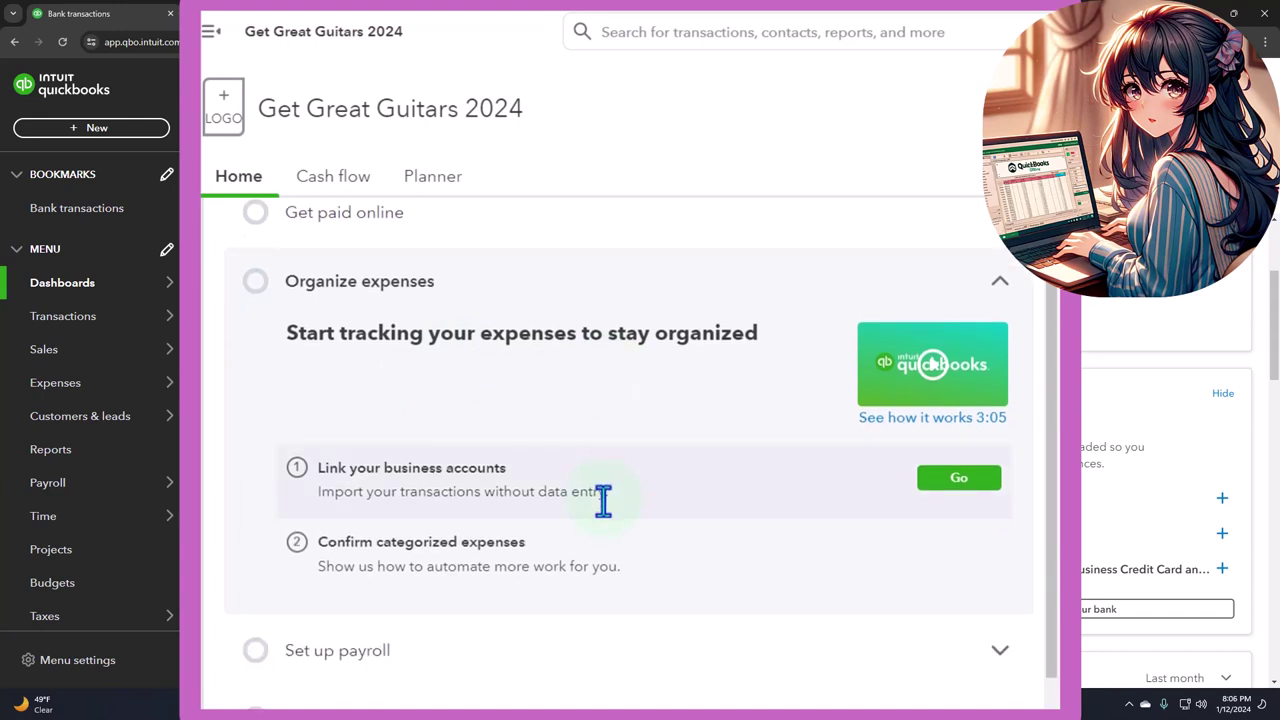
scroll(603, 500, "down", 1)
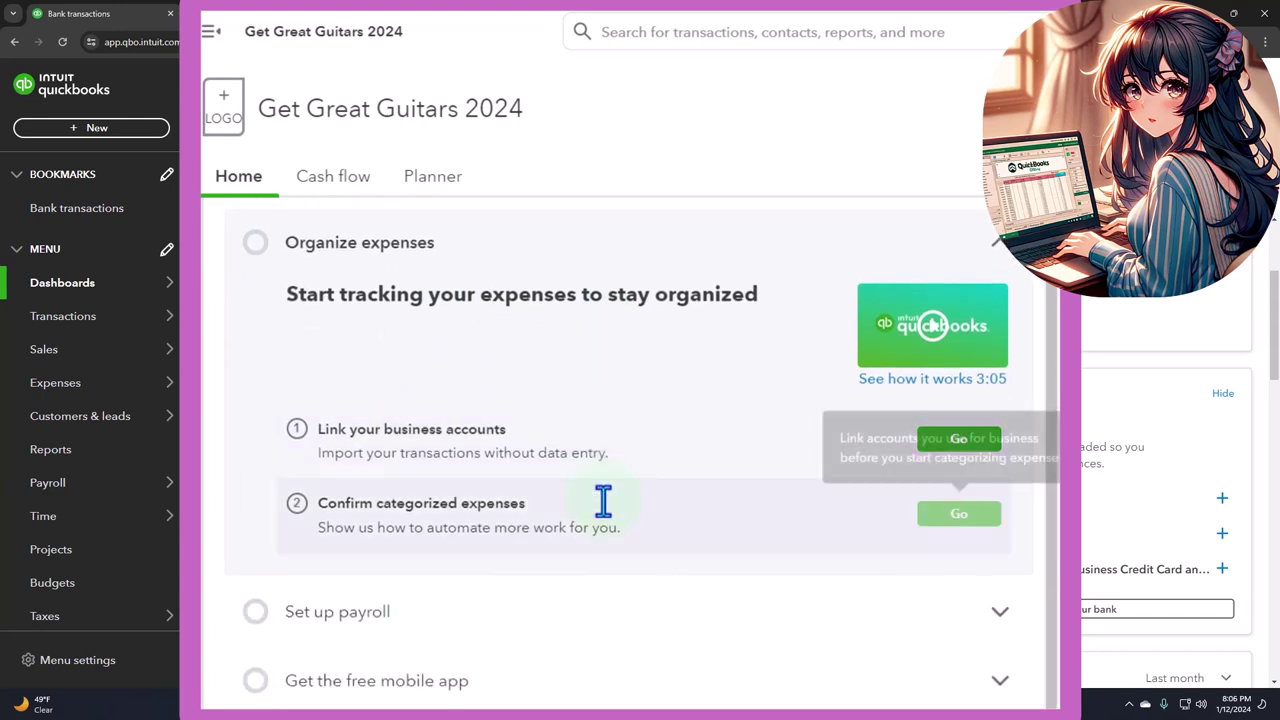
left_click(998, 614)
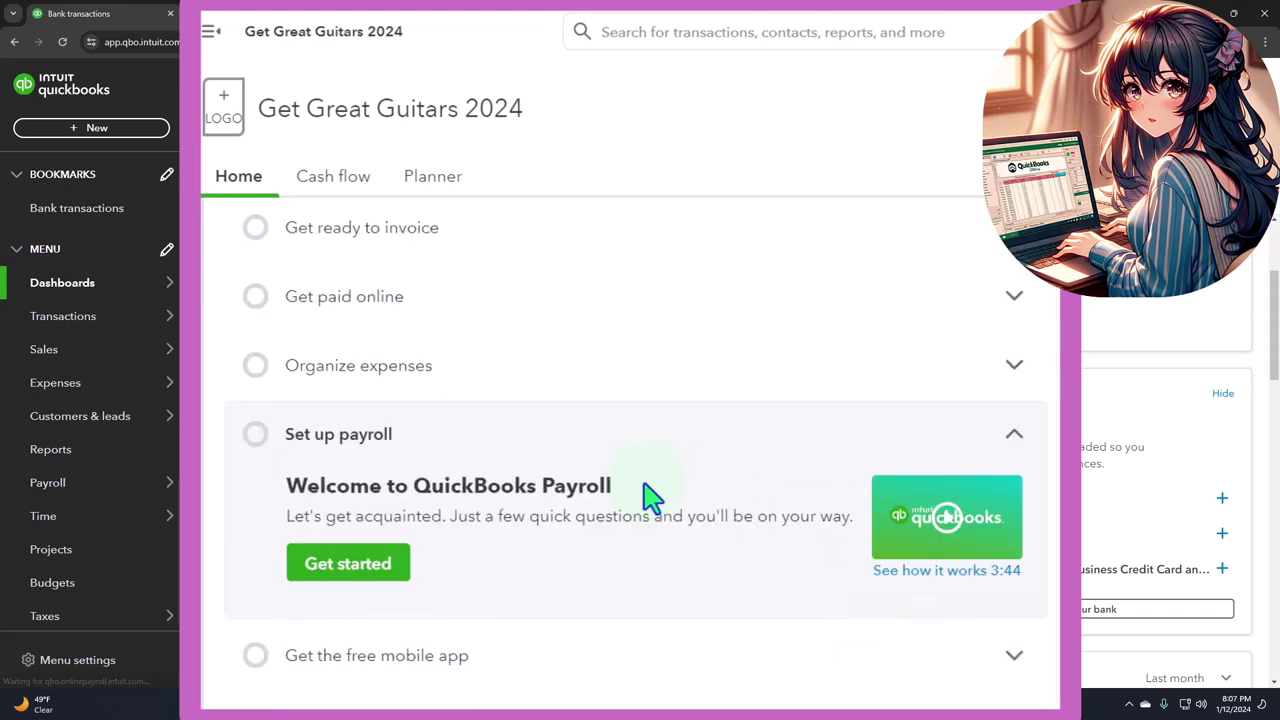
scroll(651, 492, "down", 2)
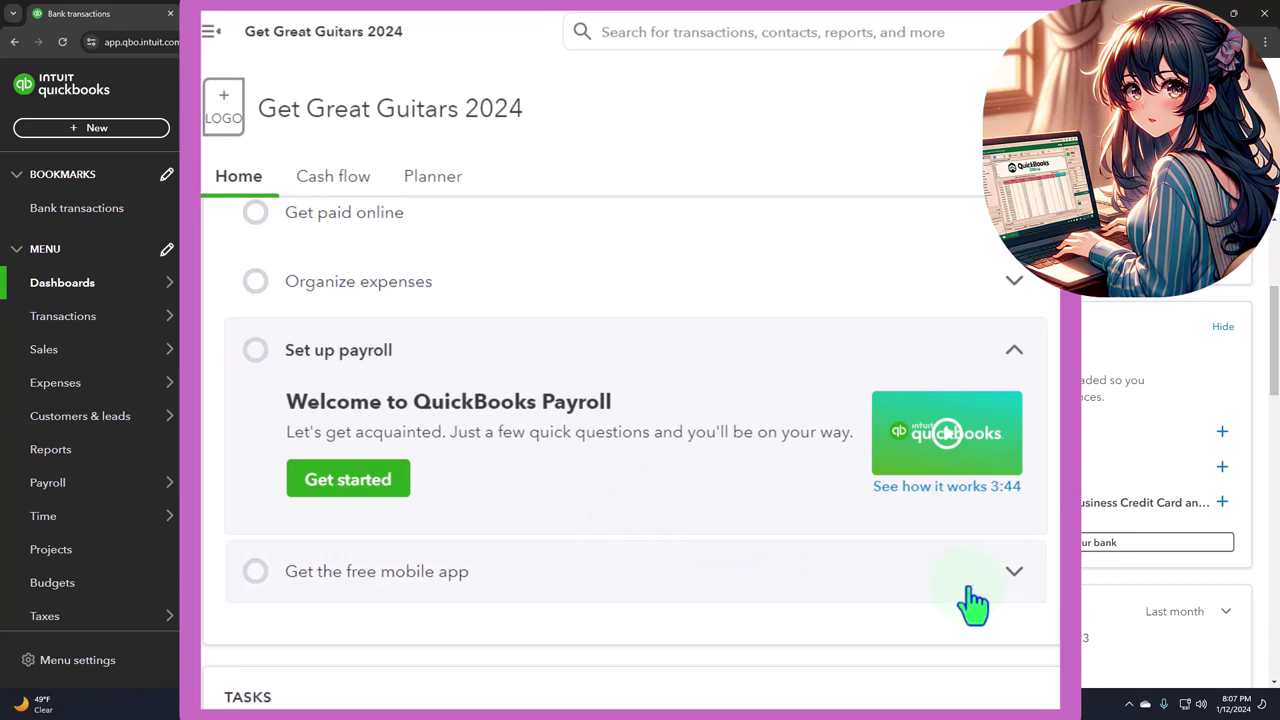
Expand 'Get the free mobile app' and confirm the Tasks card reads No tasks yet
left_click(1014, 575)
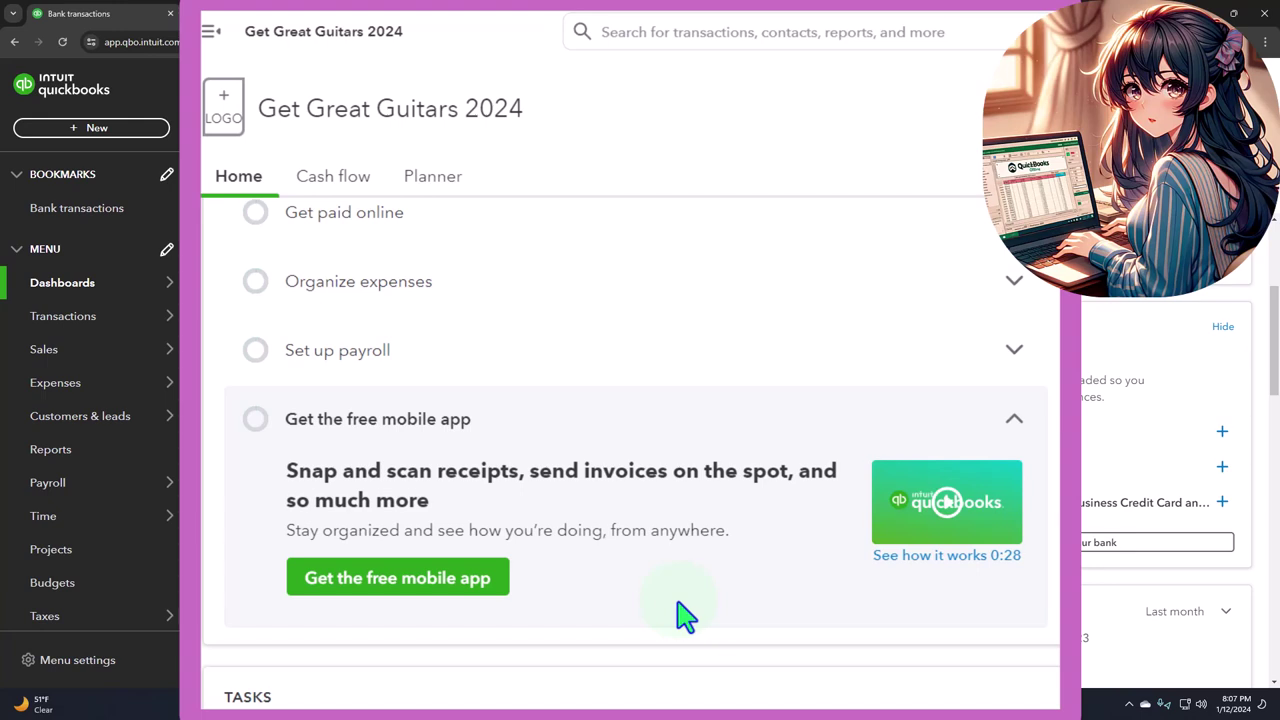
scroll(686, 614, "down", 3)
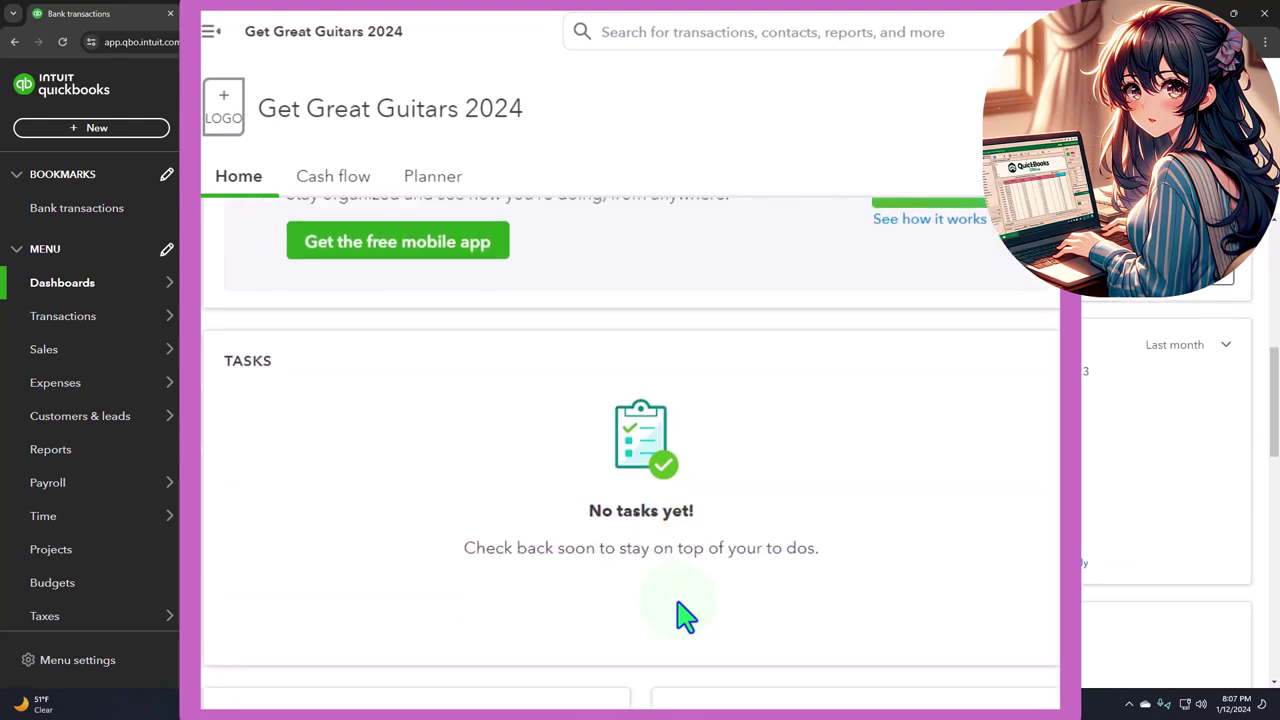
scroll(686, 614, "up", 6)
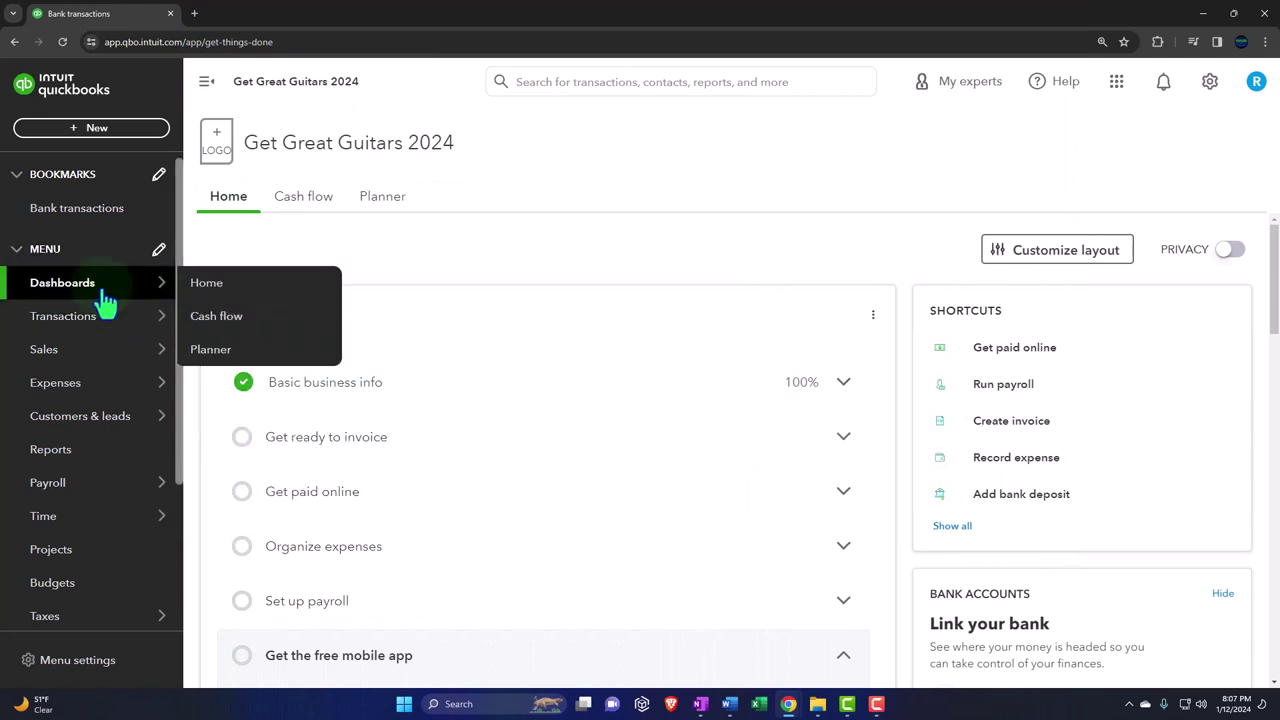
Preview the left navigation flyouts, then open the gear menu showing Get Great Guitars 2024 in Accountant view
mouse_move(90, 420)
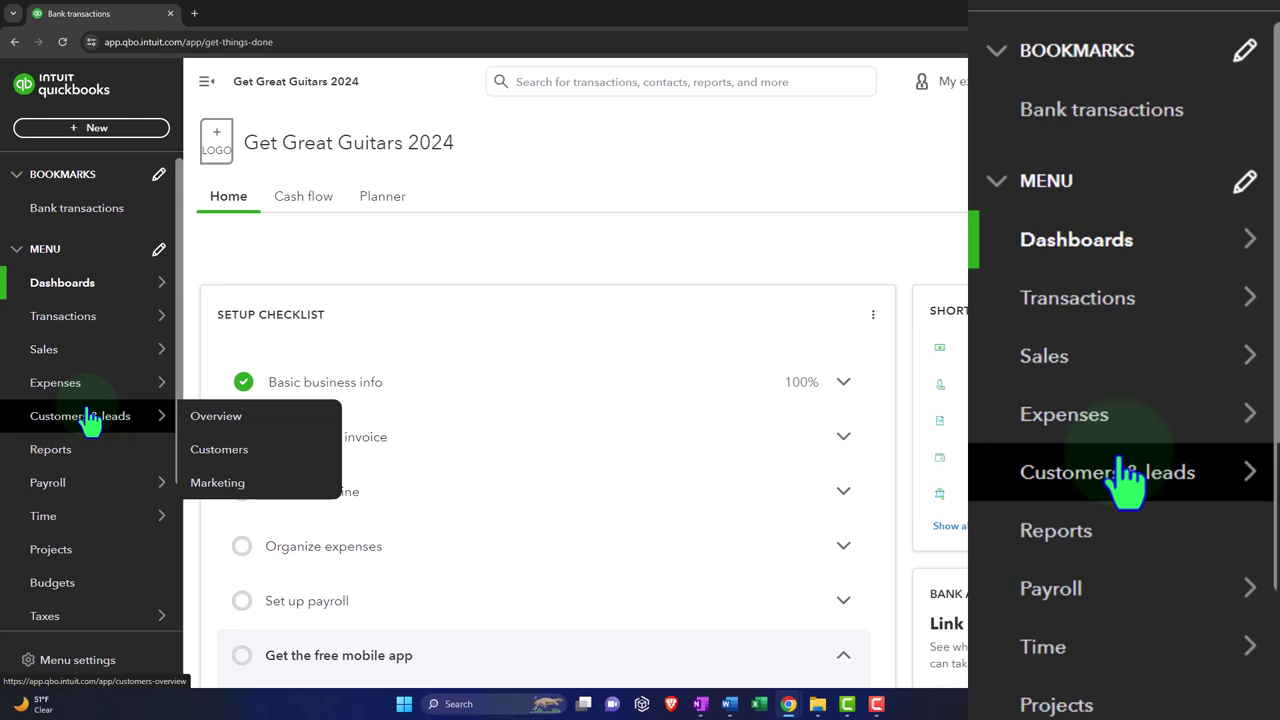
mouse_move(86, 370)
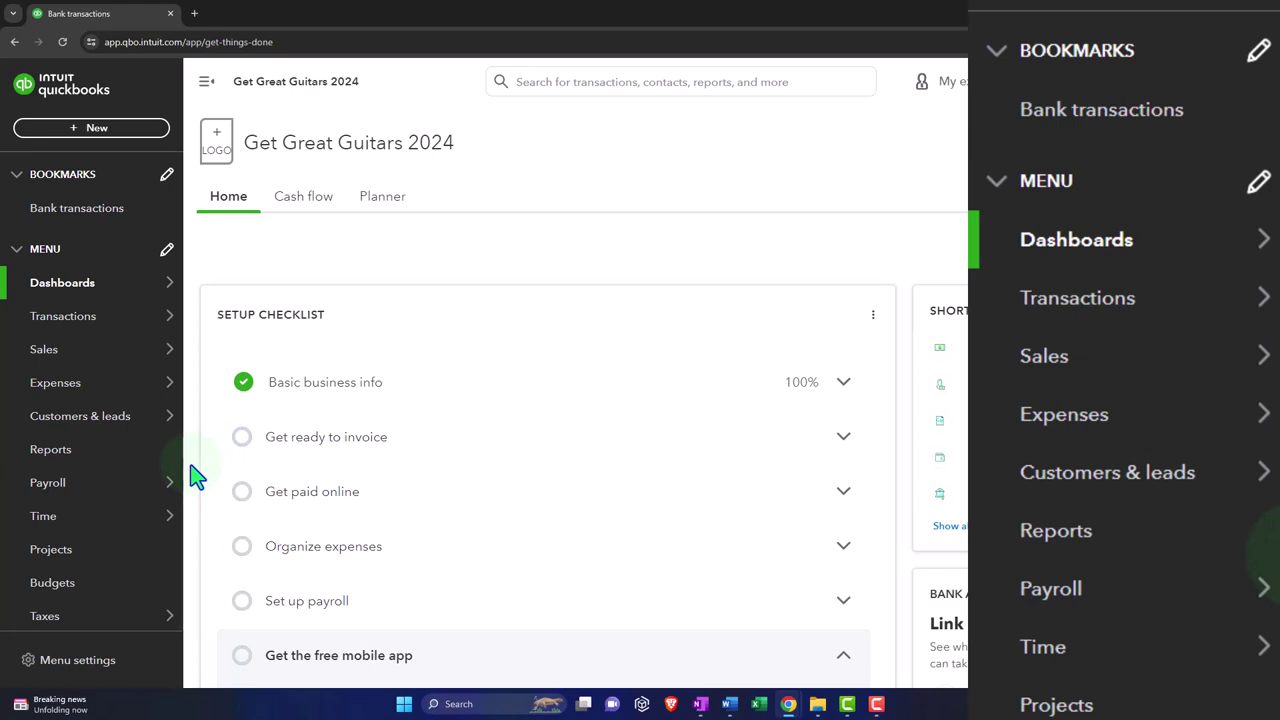
left_click(1212, 84)
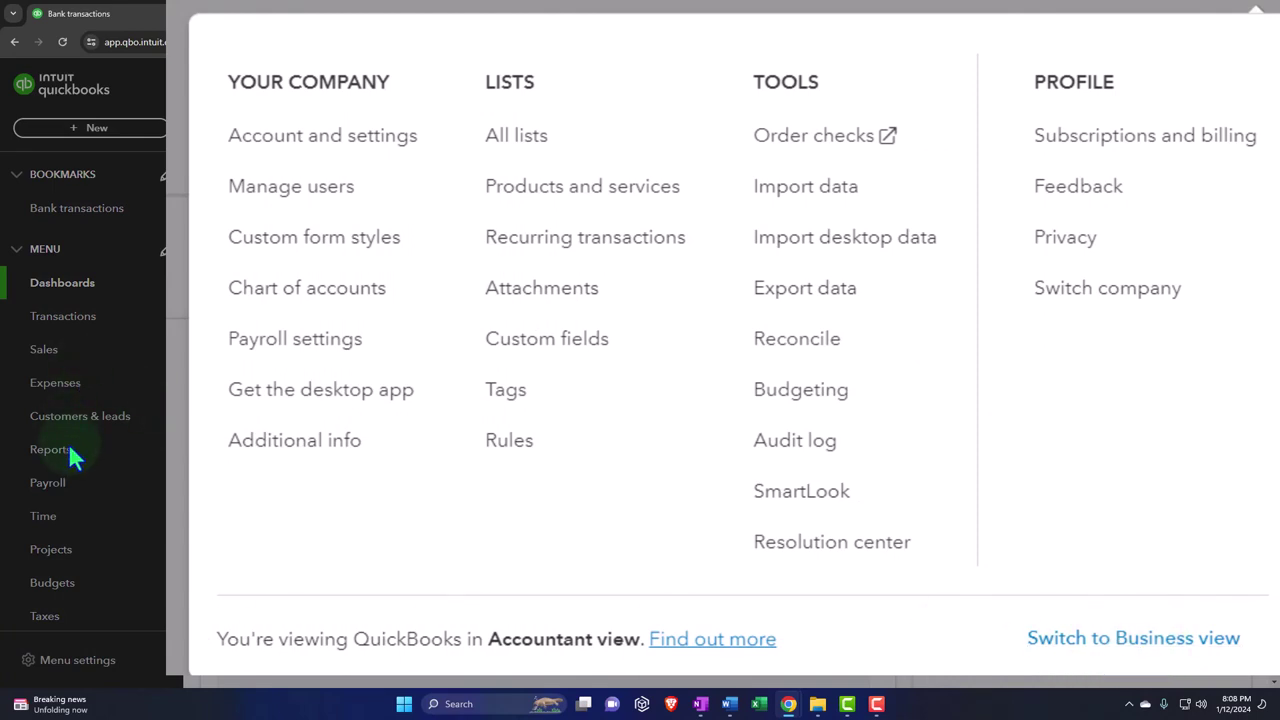
Switch Get Great Guitars 2024 to Business view and let the home page reload
left_click(1098, 640)
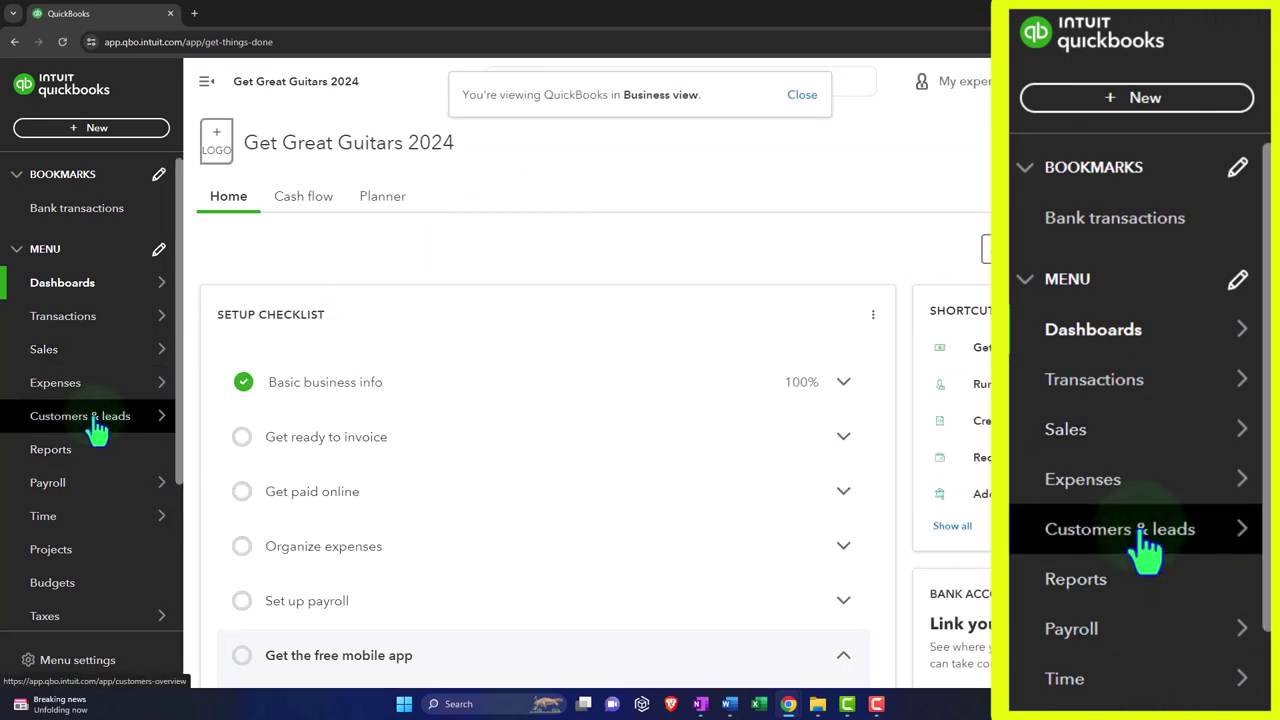
mouse_move(77, 386)
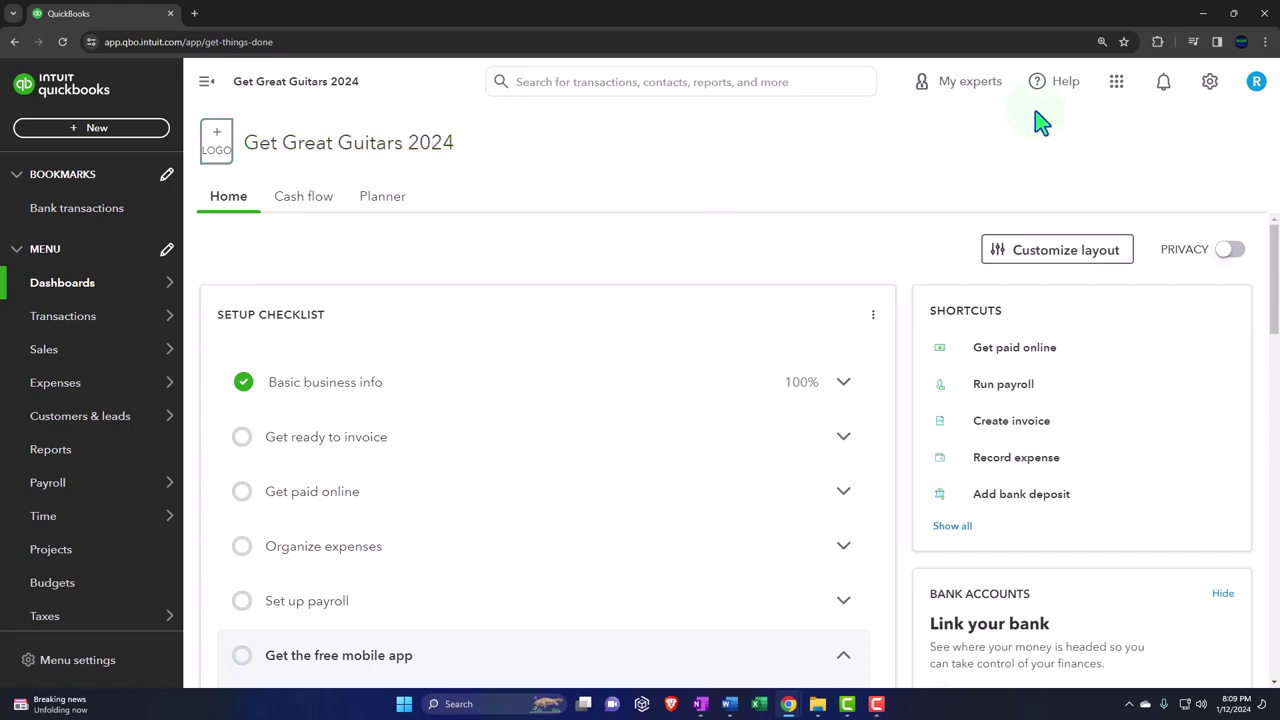
Return to Accountant view, close the view-change banner, and keep browser zoom at 125%
left_click(1208, 84)
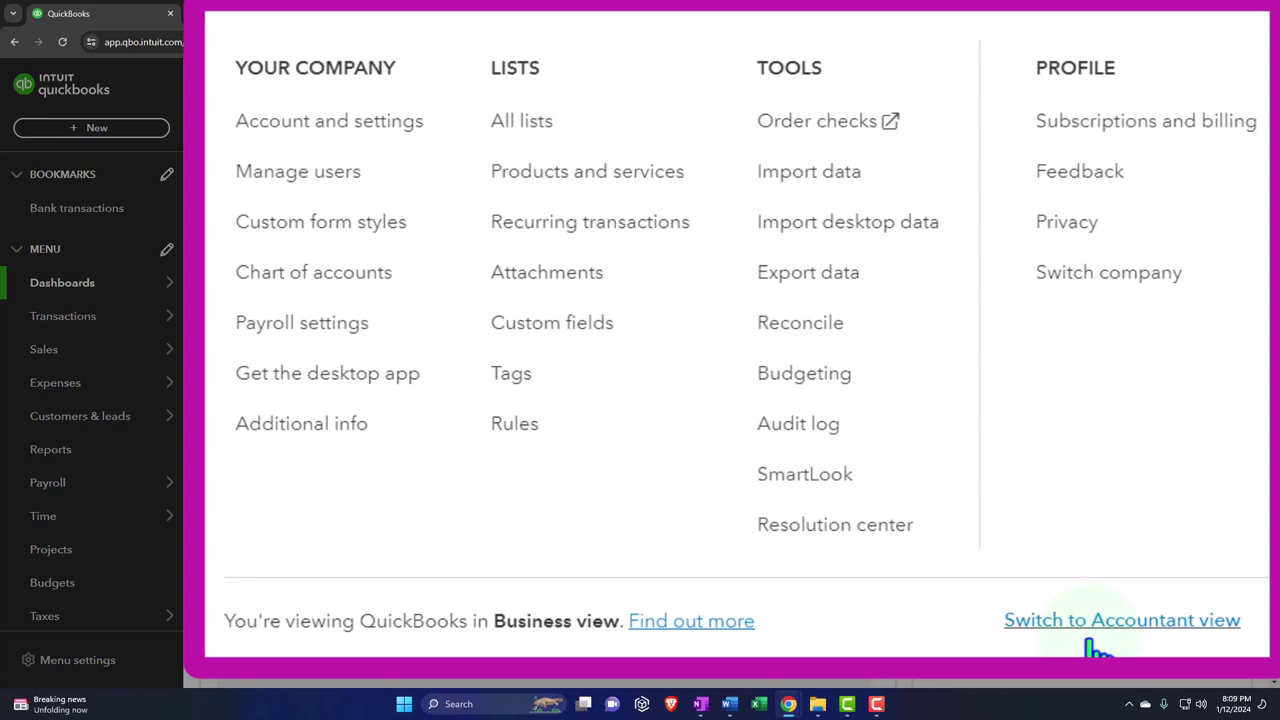
left_click(1093, 628)
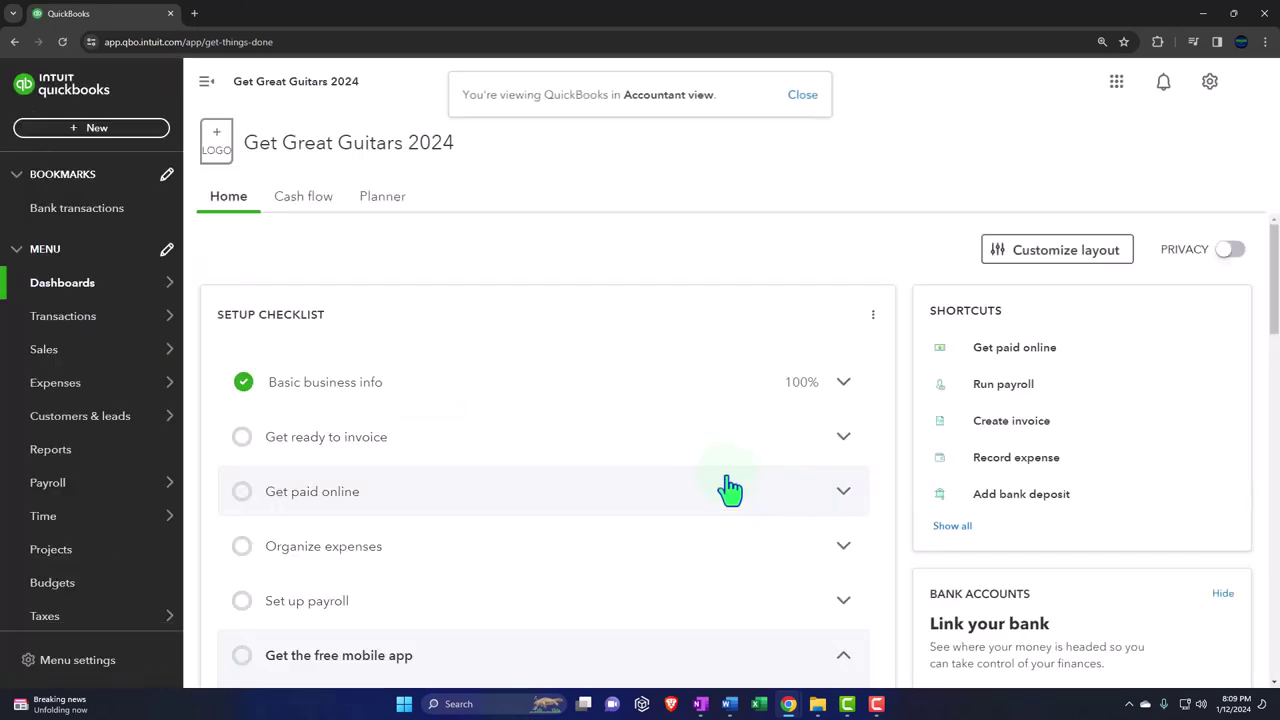
left_click(802, 96)
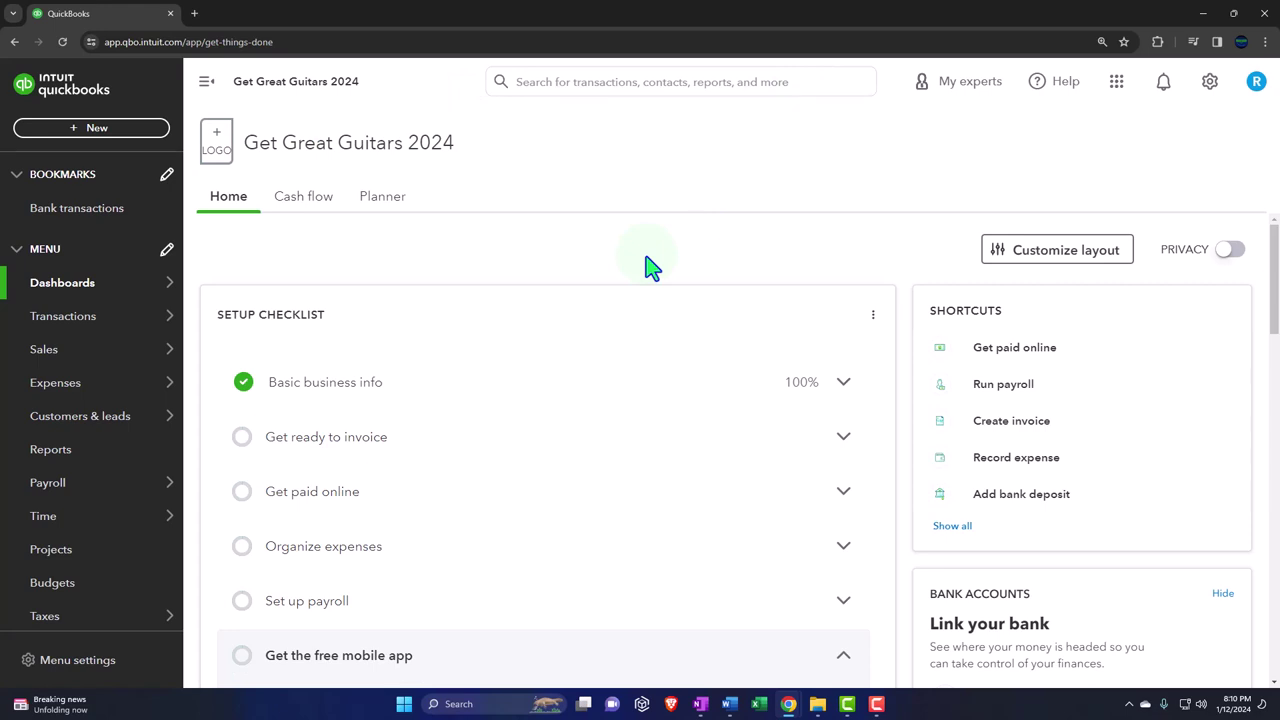
key("ctrl+minus")
key("ctrl+plus")
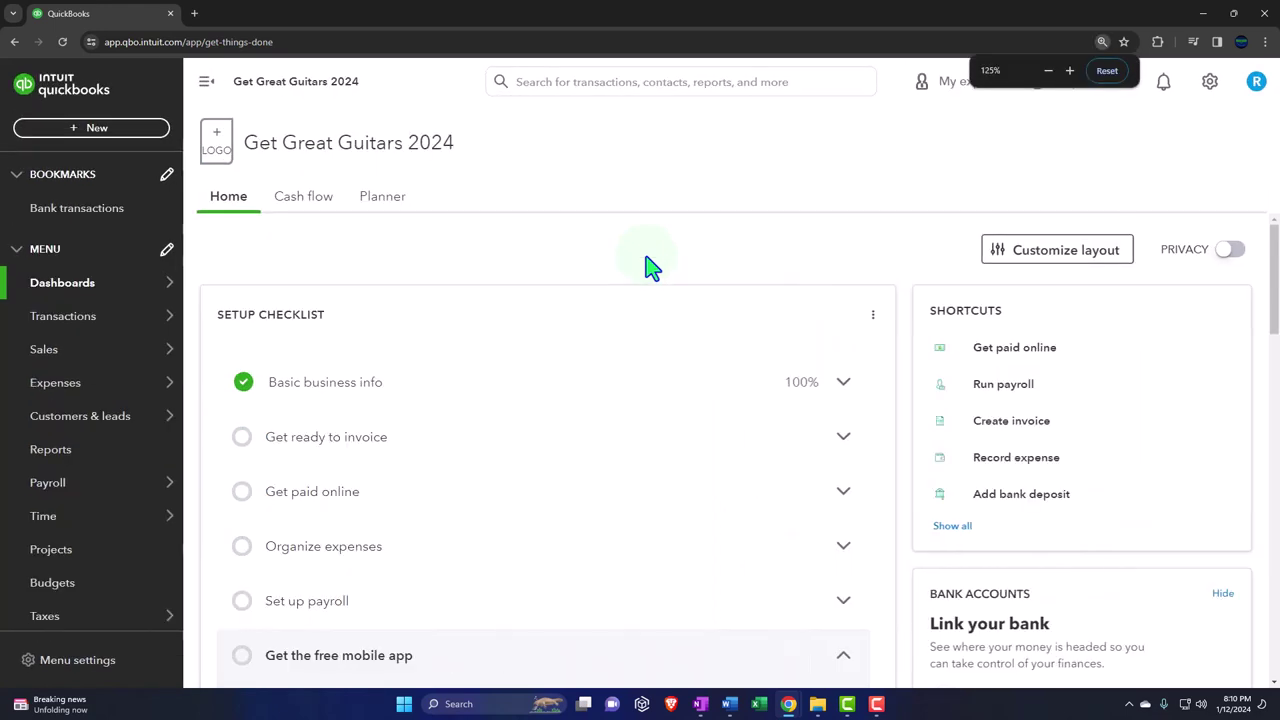
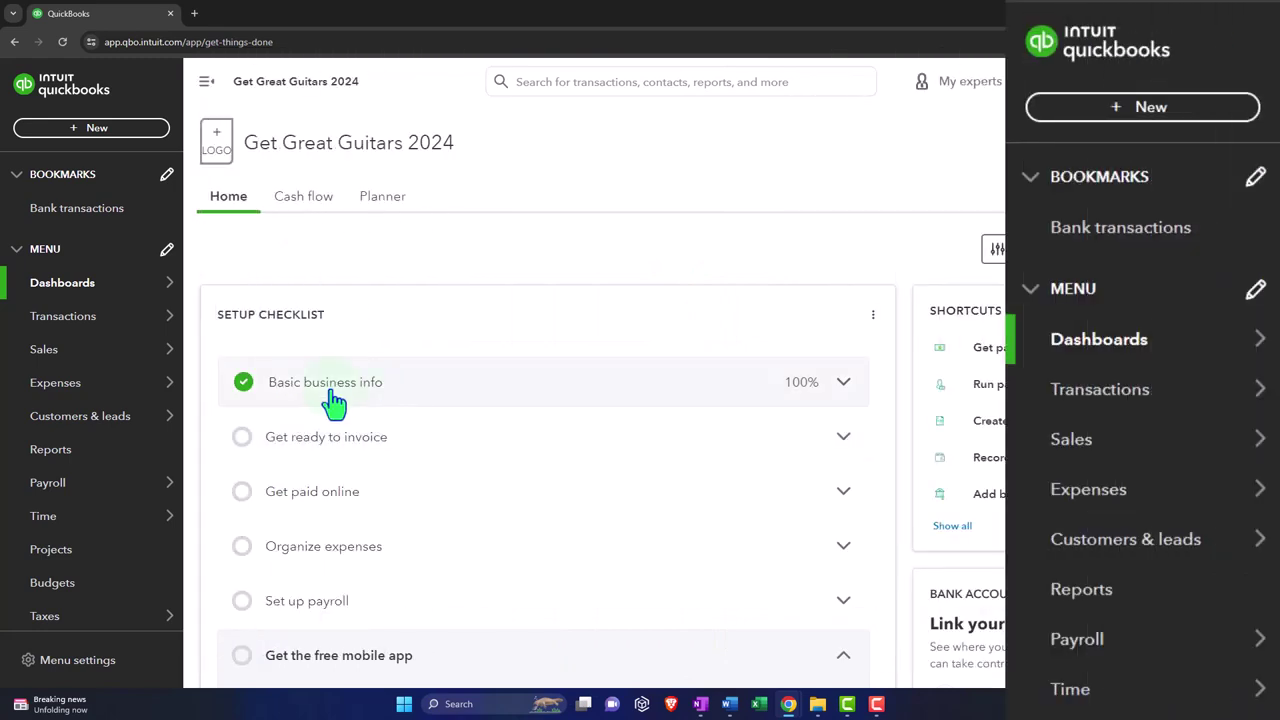
Display the Get Great Guitars 2024 home dashboard showing Basic business info 100% complete
mouse_move(77, 293)
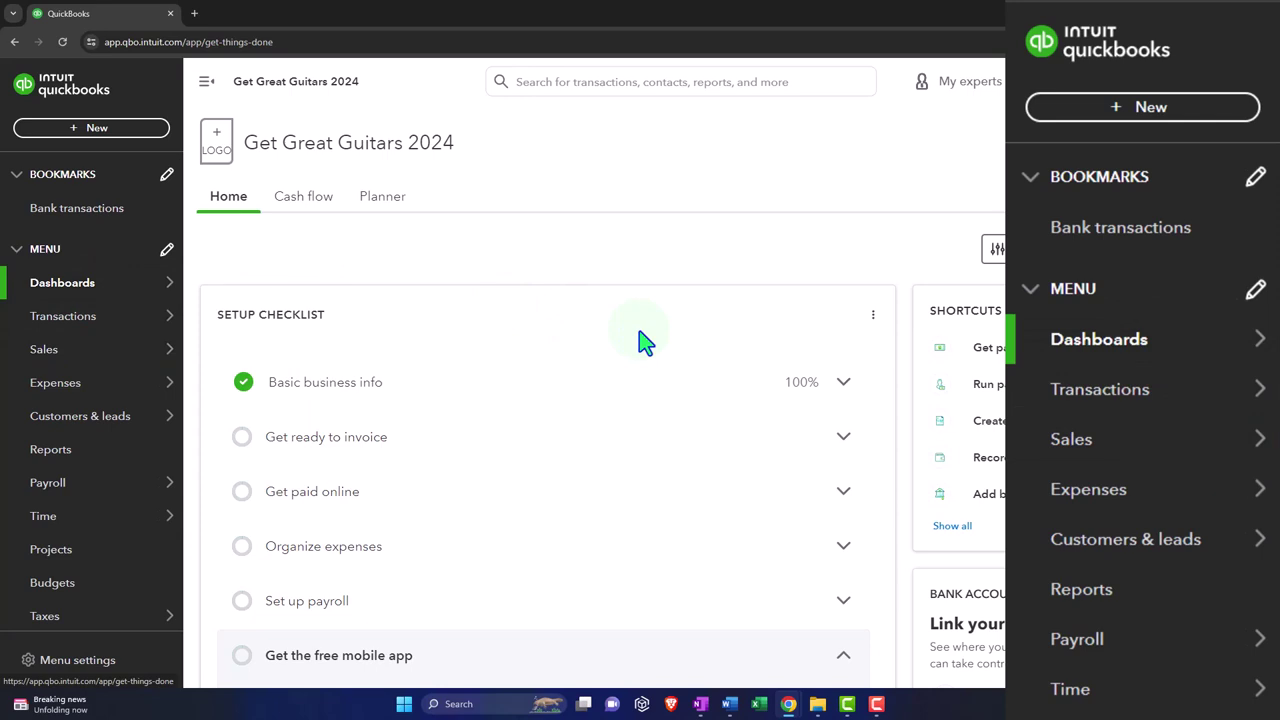
scroll(643, 343, "down", 4)
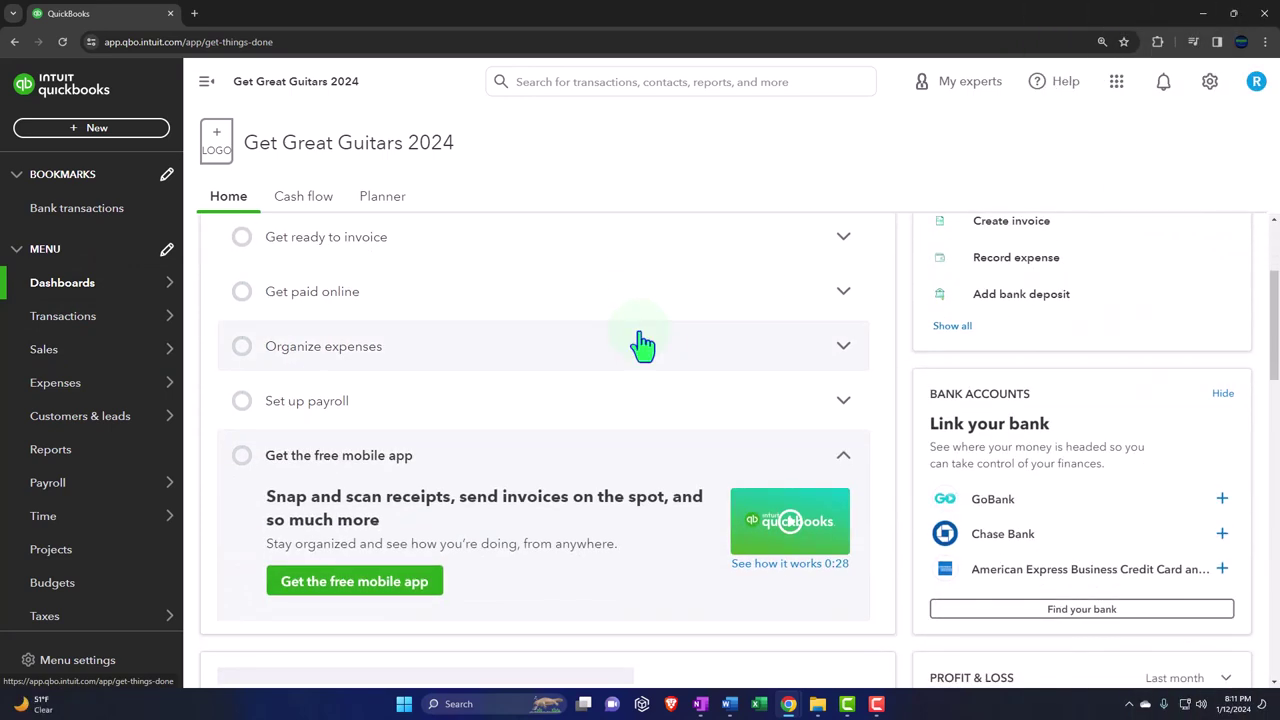
scroll(643, 343, "down", 4)
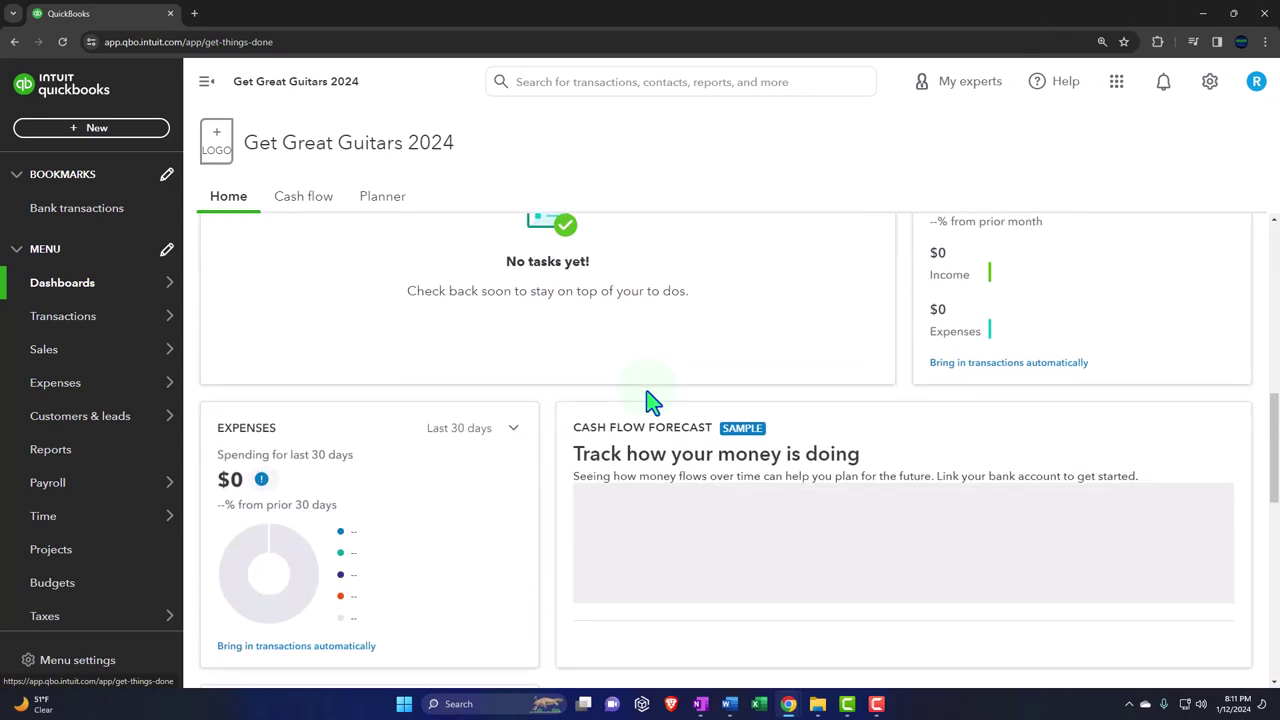
scroll(651, 403, "up", 3)
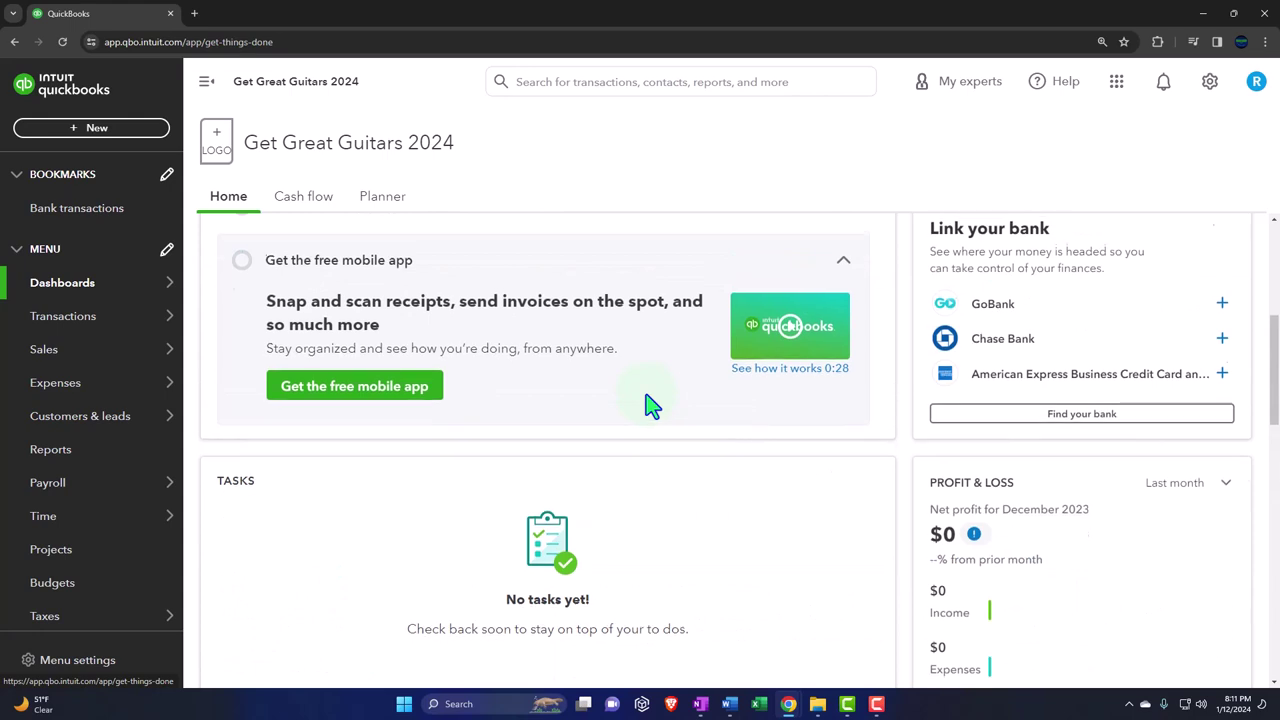
scroll(651, 403, "up", 4)
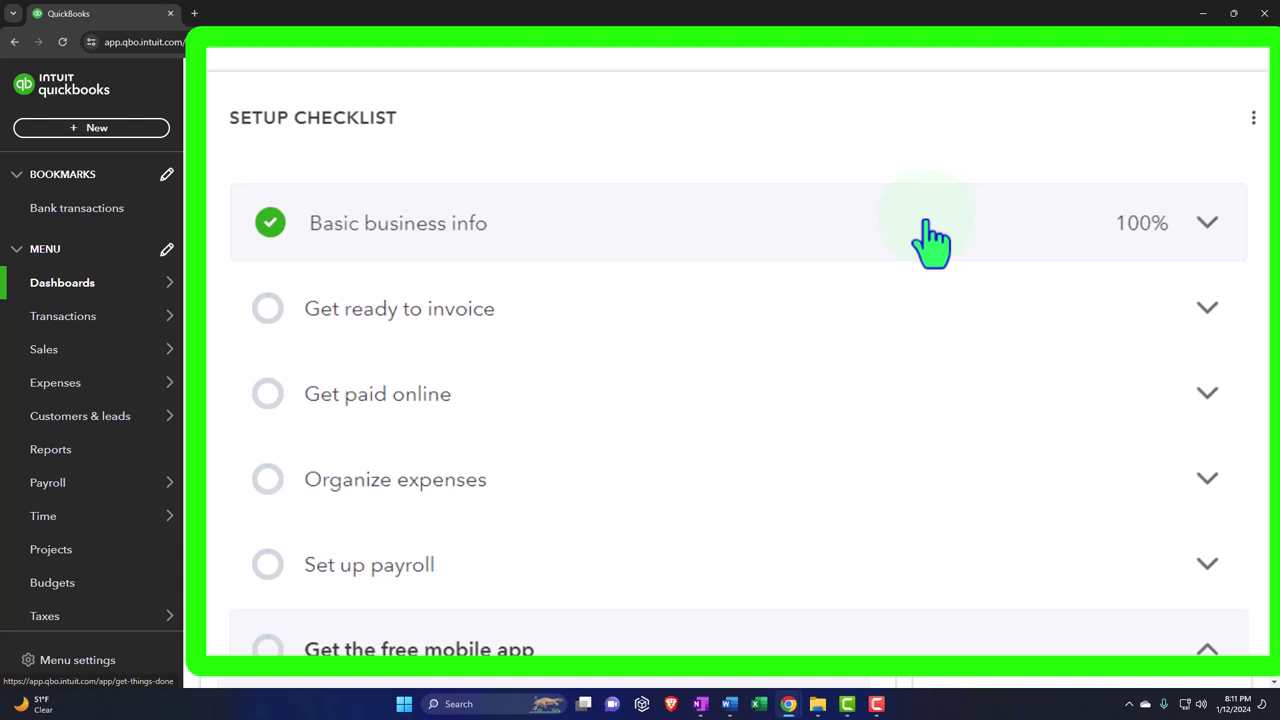
left_click(93, 130)
left_click(88, 142)
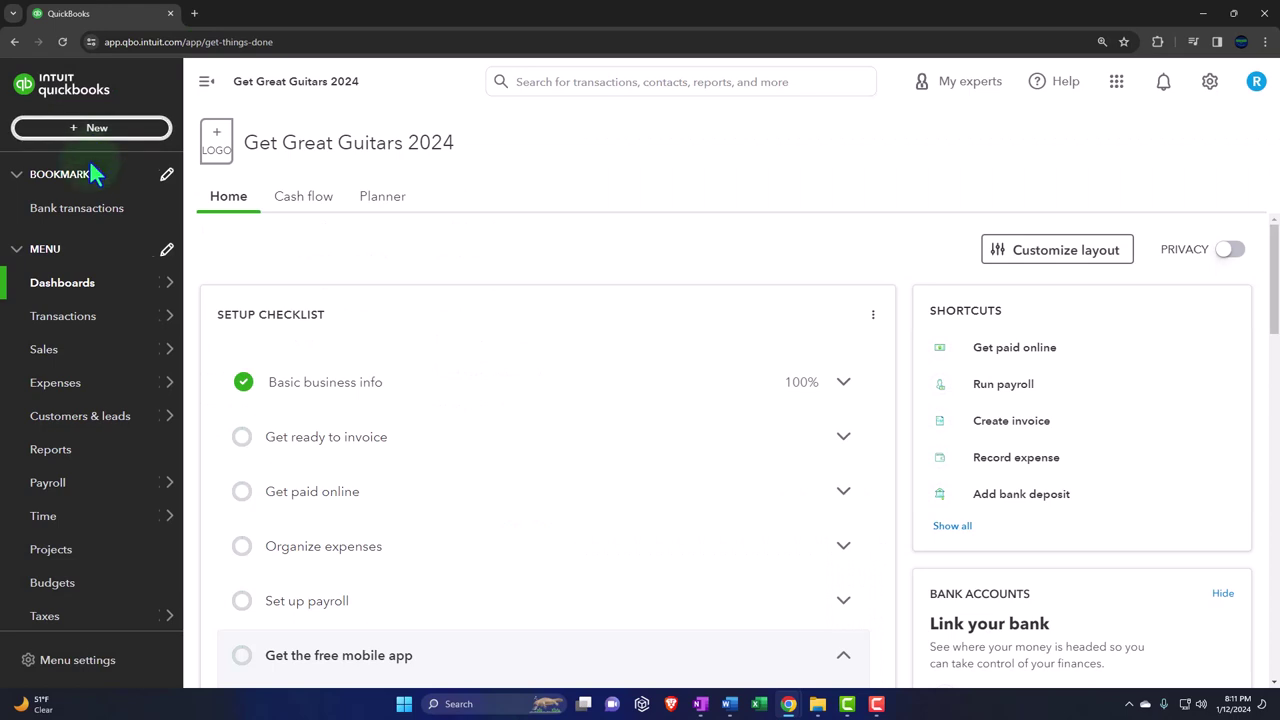
mouse_move(80, 434)
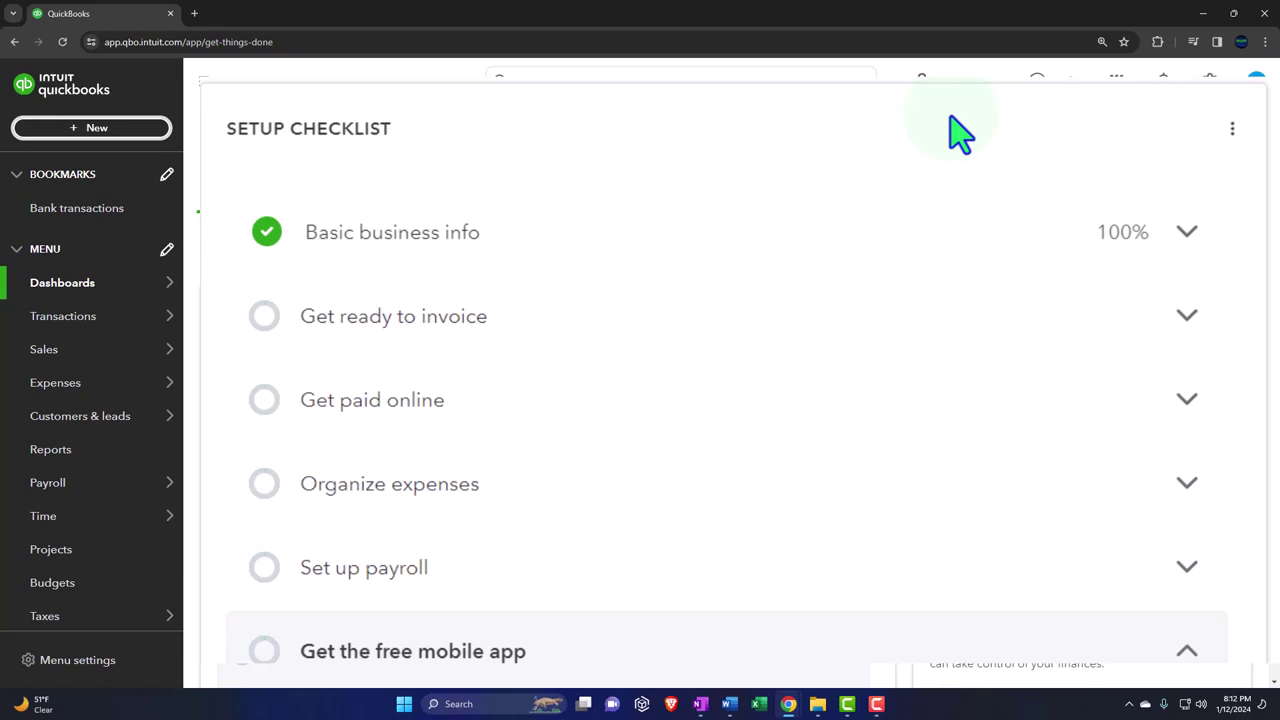
key("ctrl+plus")
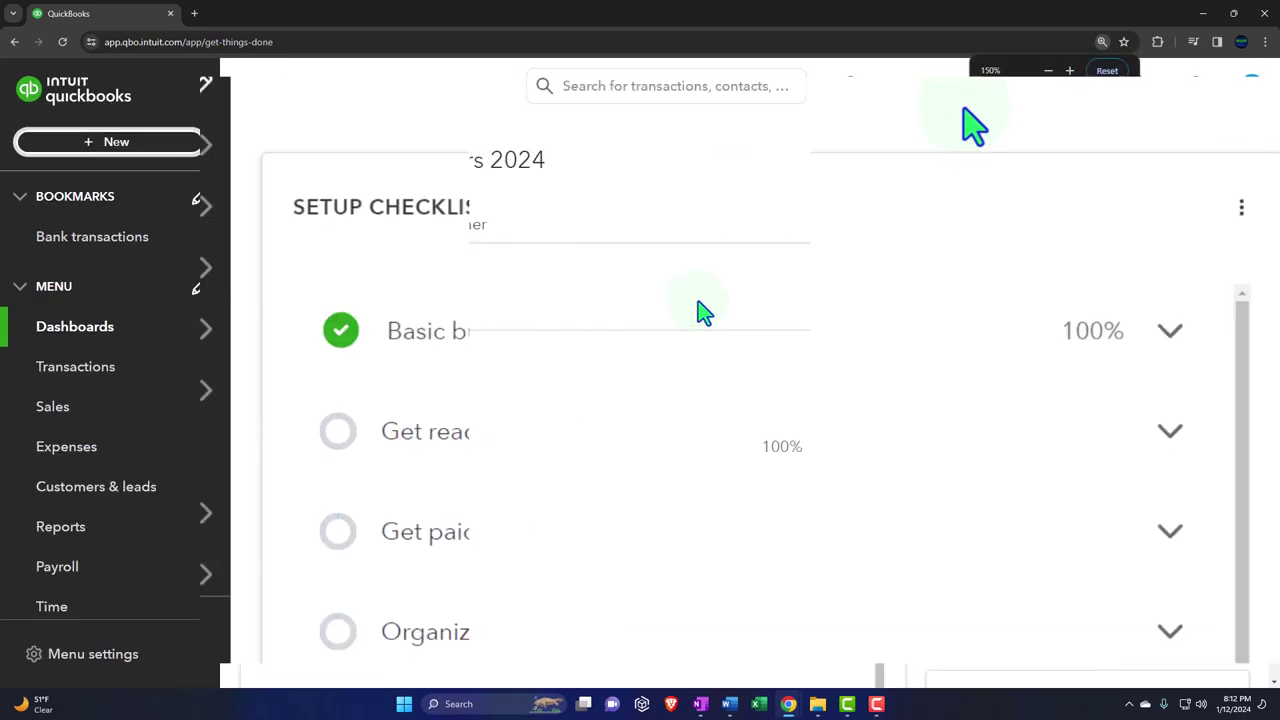
key("ctrl+plus")
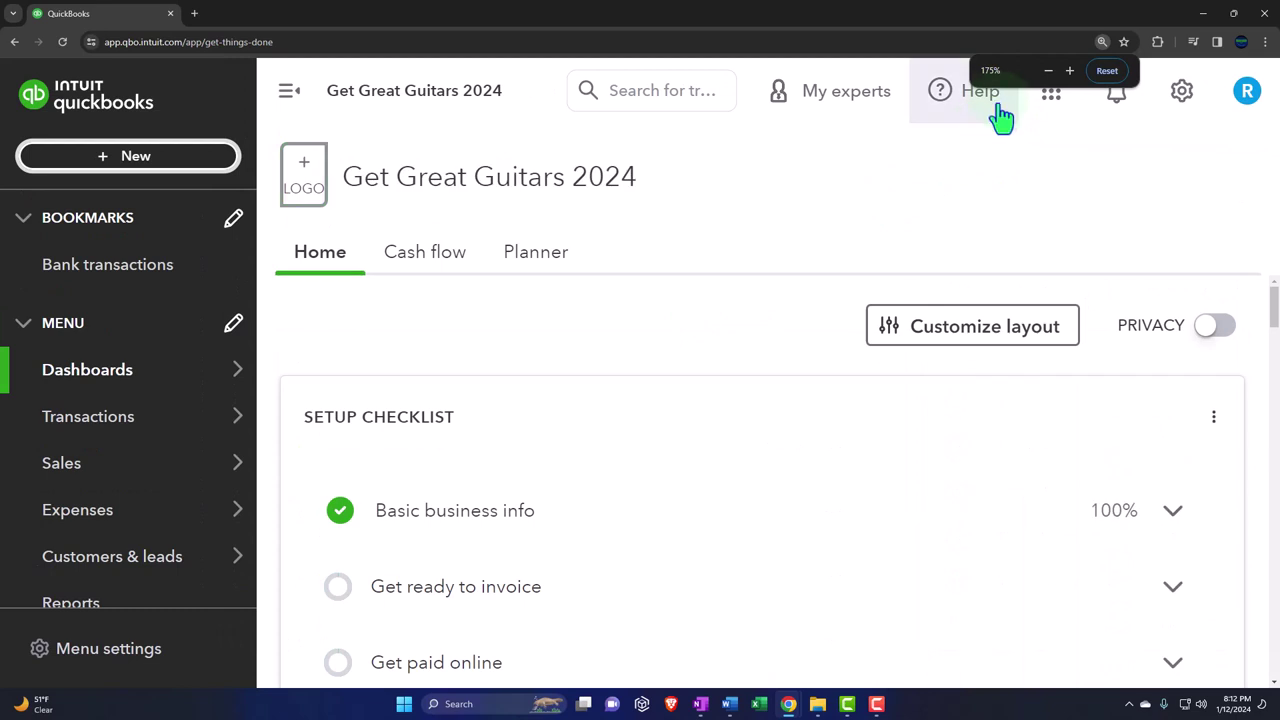
key("ctrl+plus")
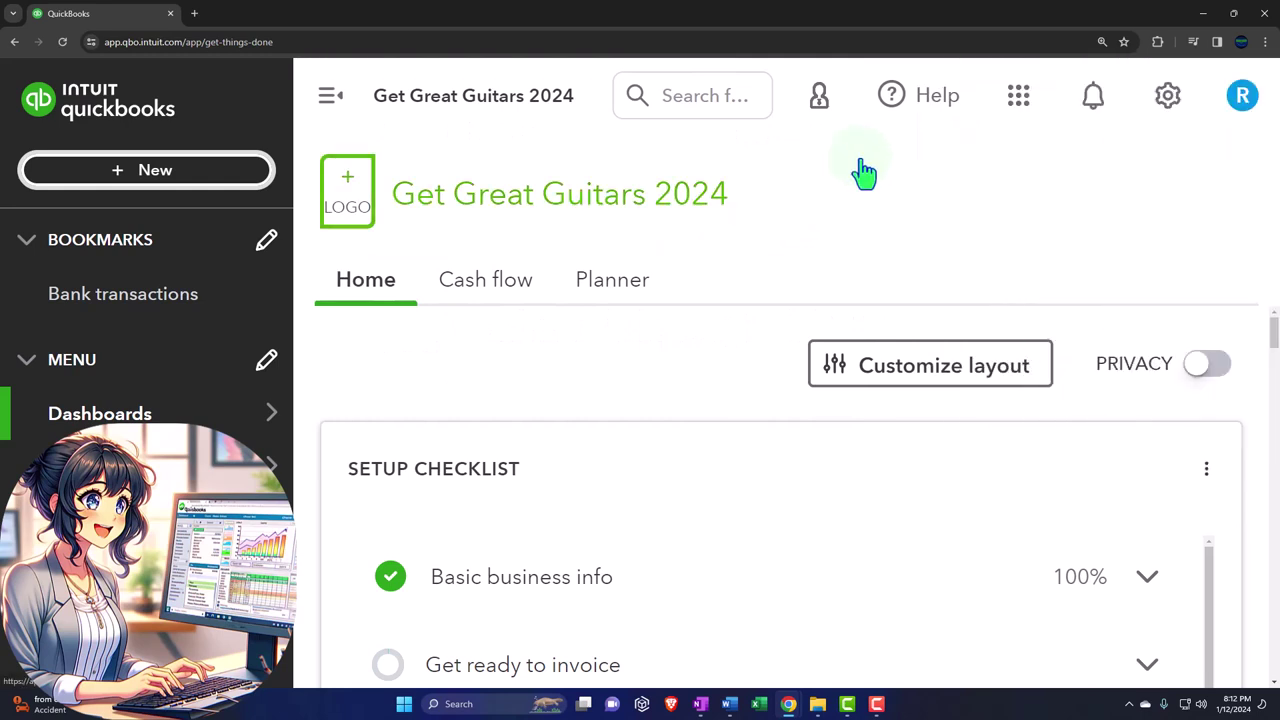
key("ctrl+plus")
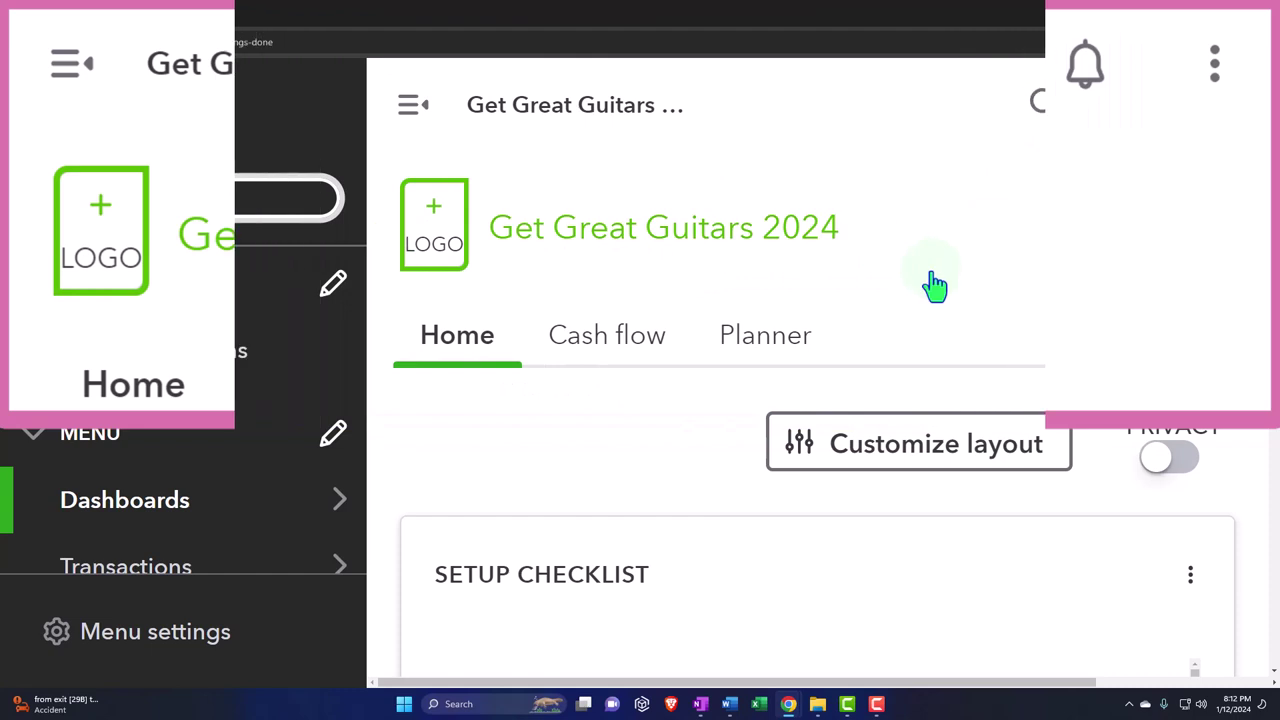
key("ctrl+minus")
key("ctrl+minus")
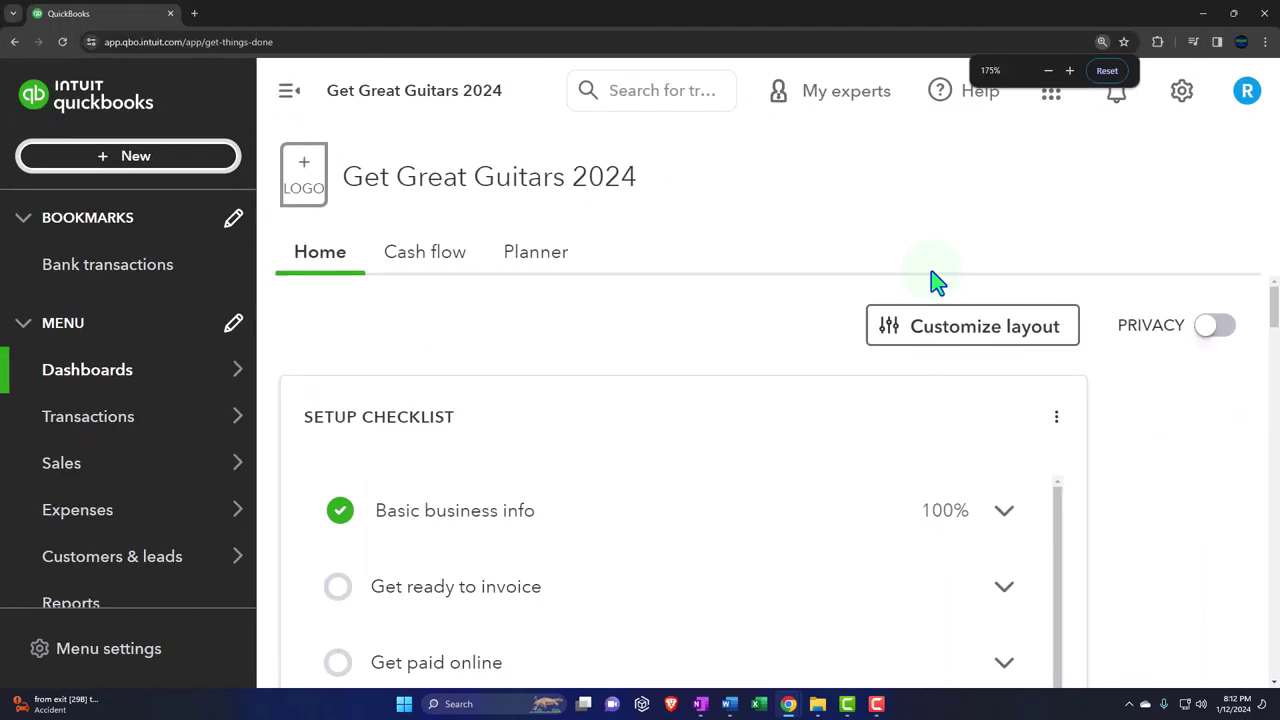
key("ctrl+minus")
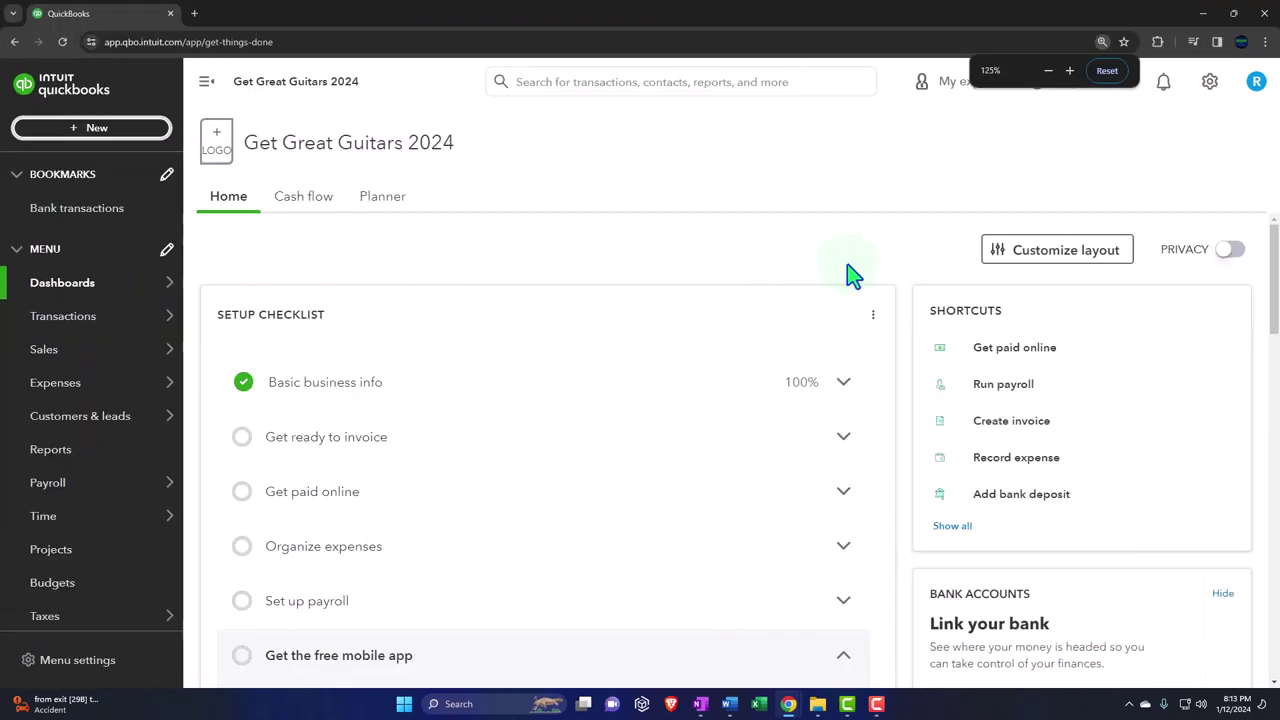
key("ctrl+plus")
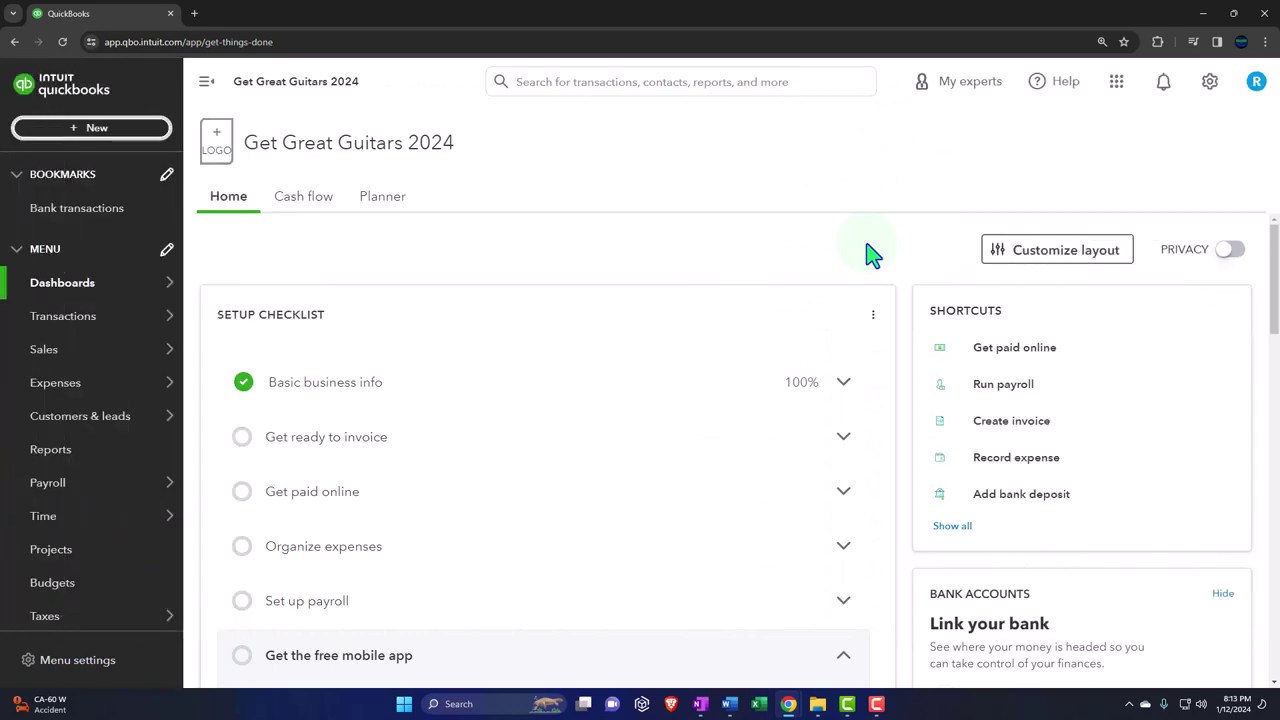
Zoom the page up to 200%, then back down one zoom step
key("ctrl+plus")
key("ctrl+plus")
key("ctrl+plus")
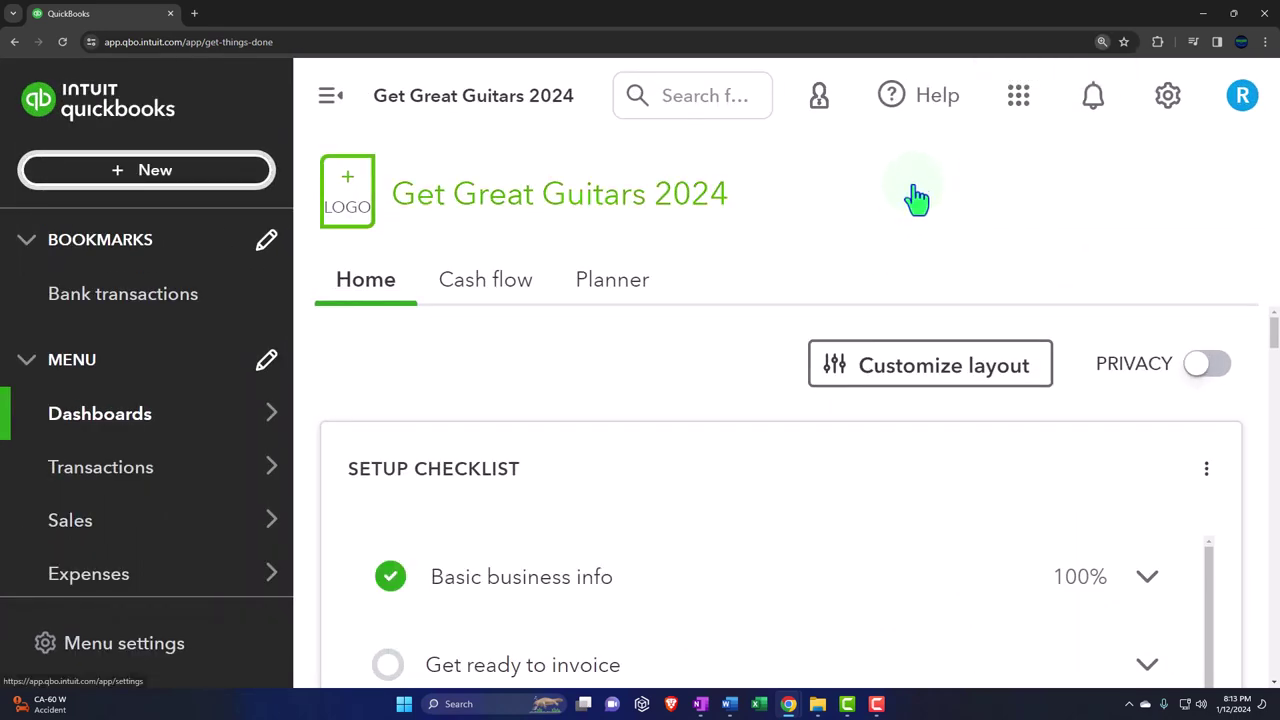
key("ctrl+plus")
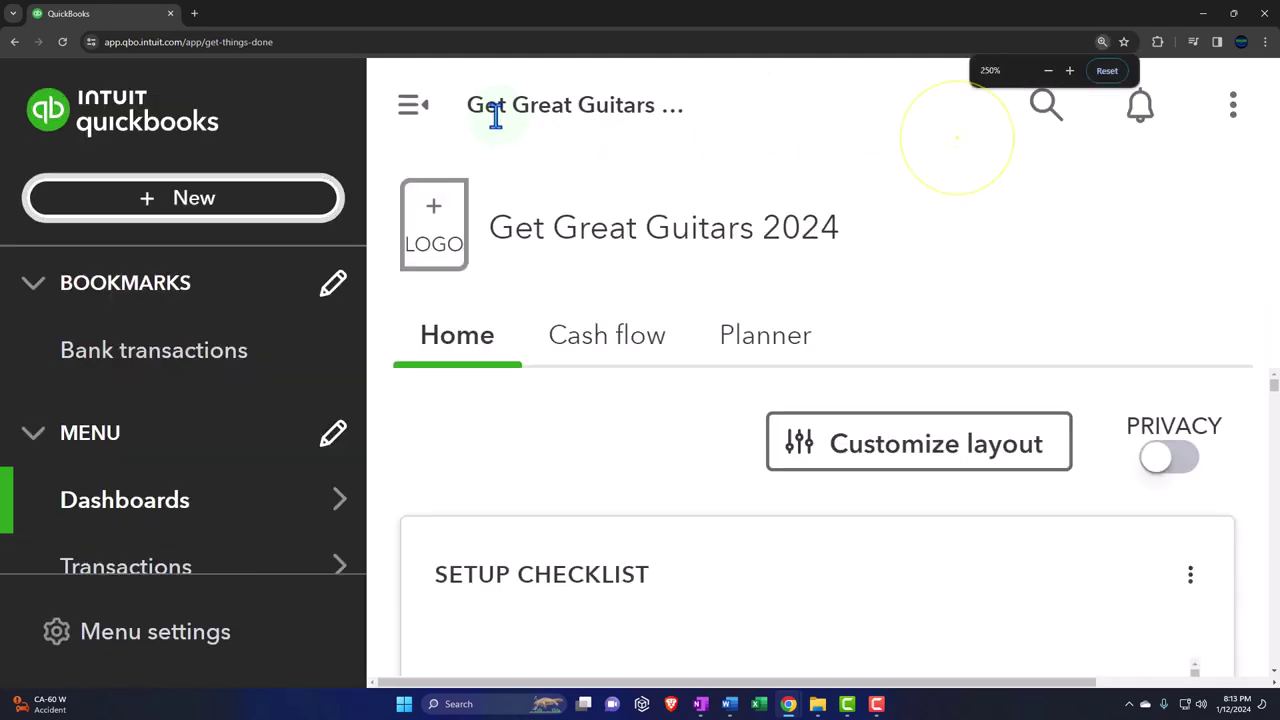
left_click(1228, 130)
left_click(1005, 160)
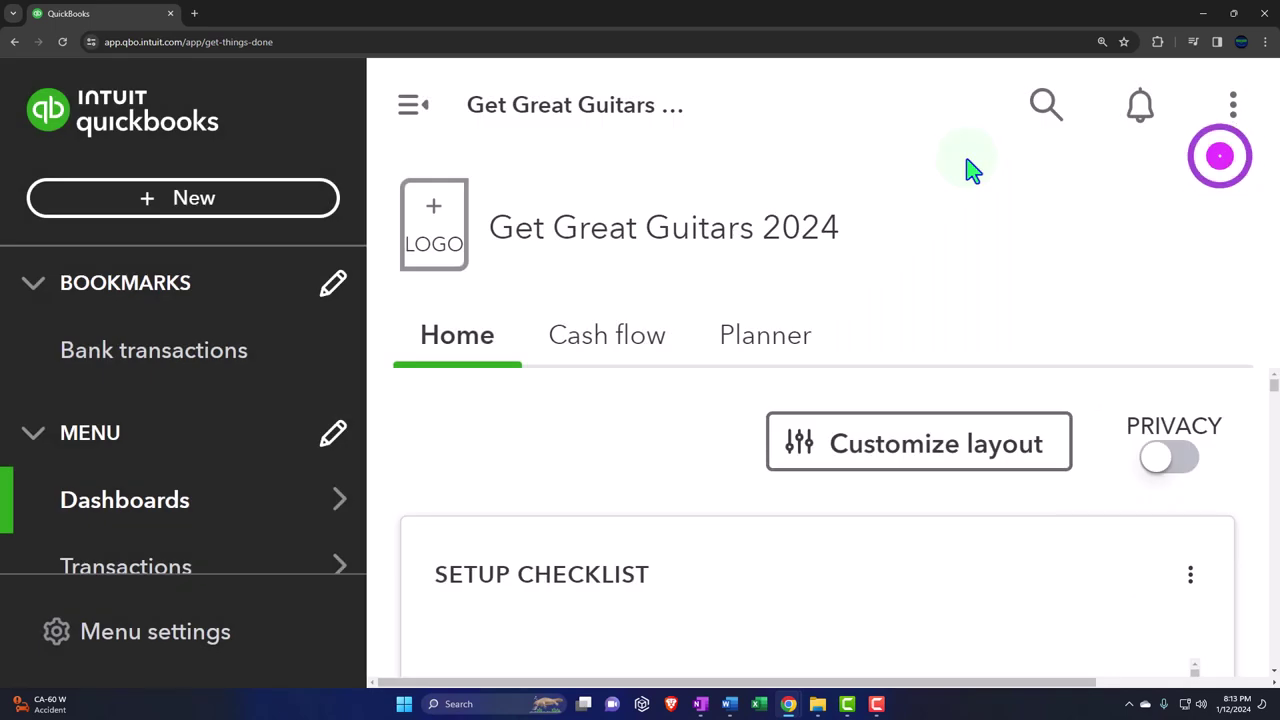
key("ctrl+minus")
key("ctrl+minus")
key("ctrl+minus")
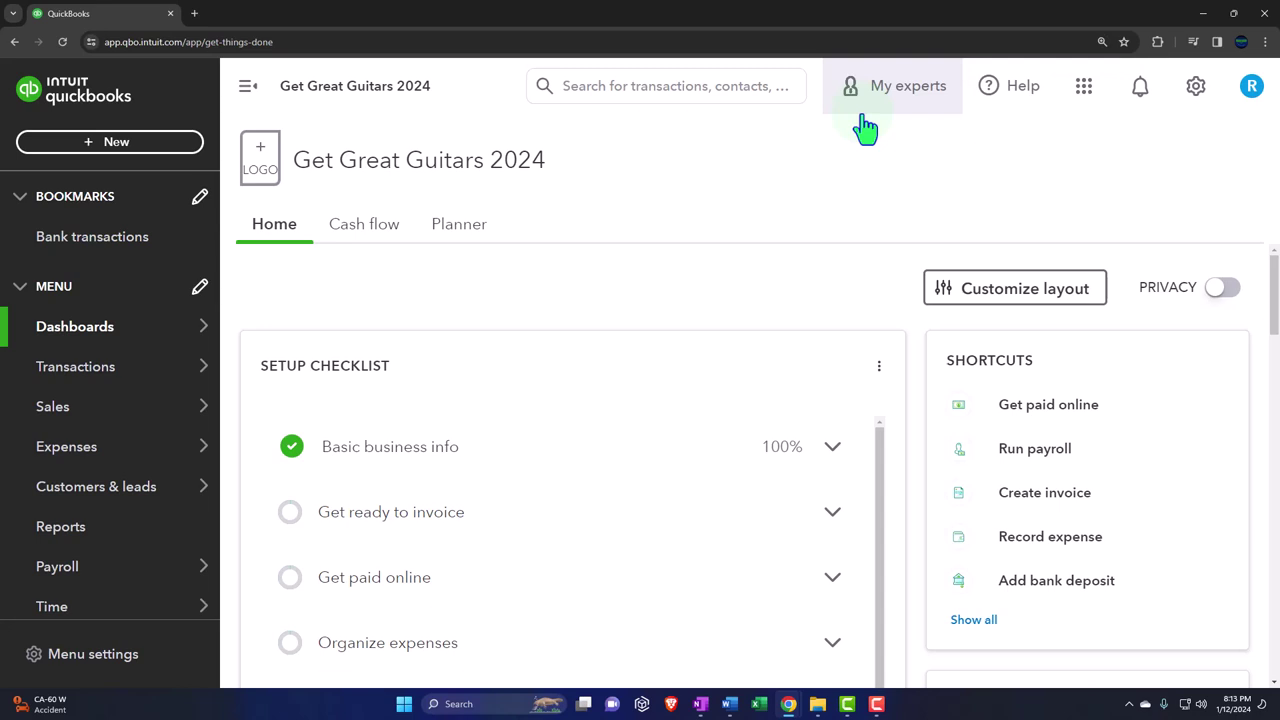
Create a new invoice from + New and dismiss the invoicing announcement pop-up
left_click(135, 148)
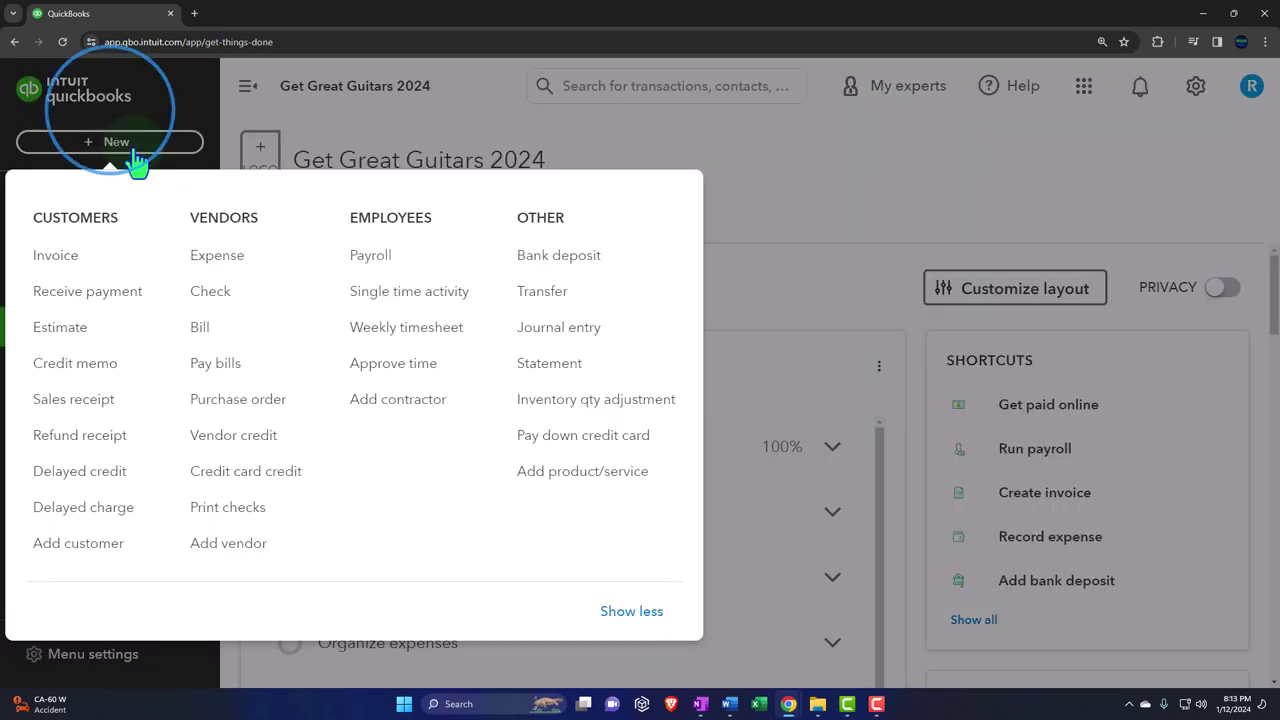
left_click(60, 258)
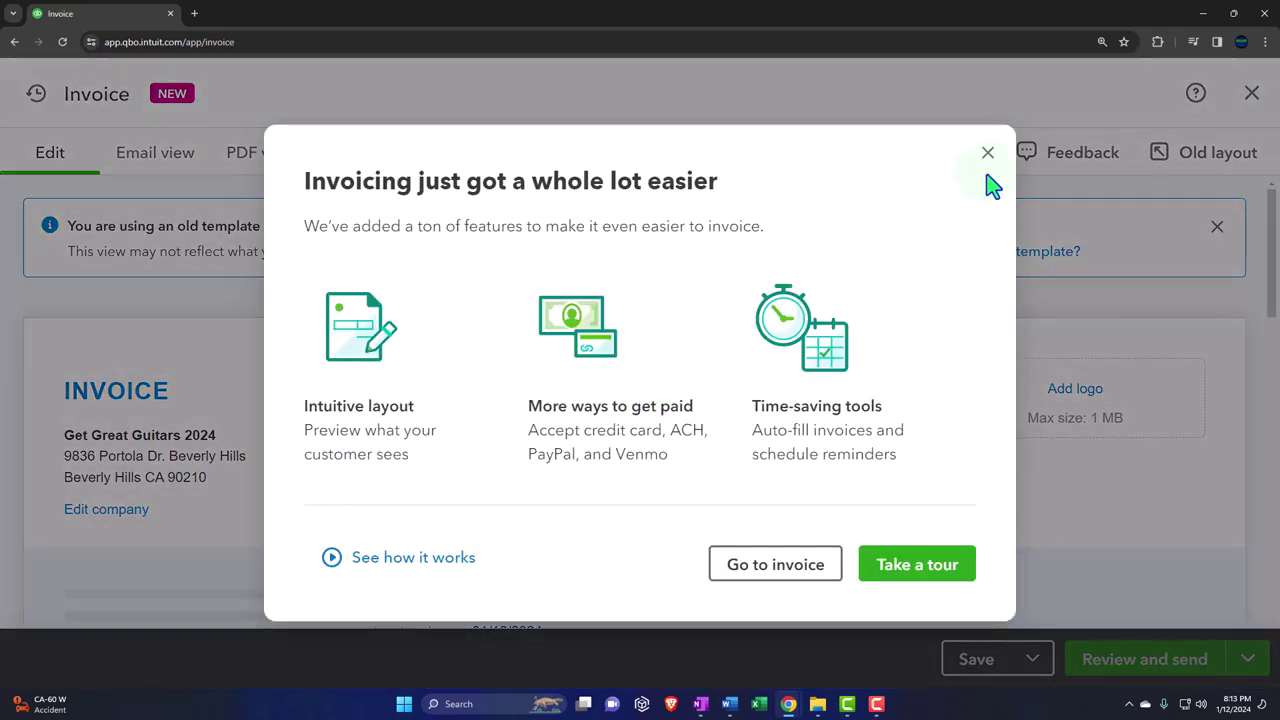
left_click(987, 155)
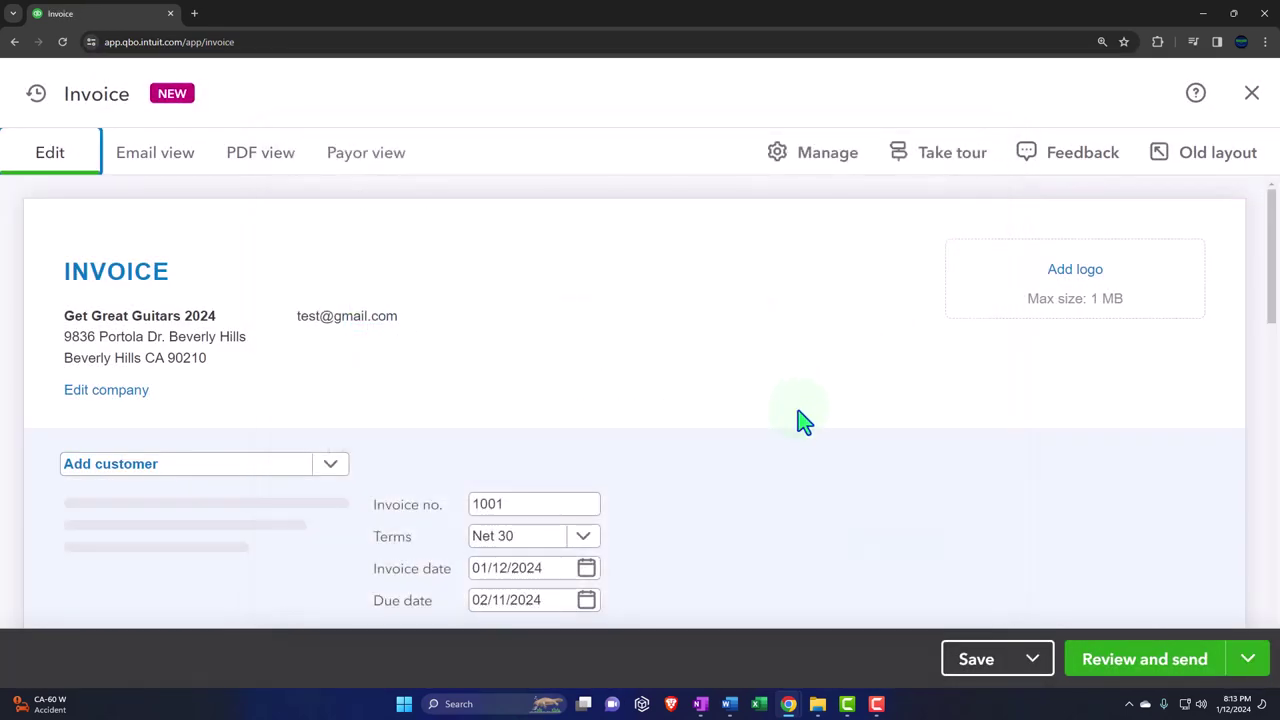
key("ctrl+plus")
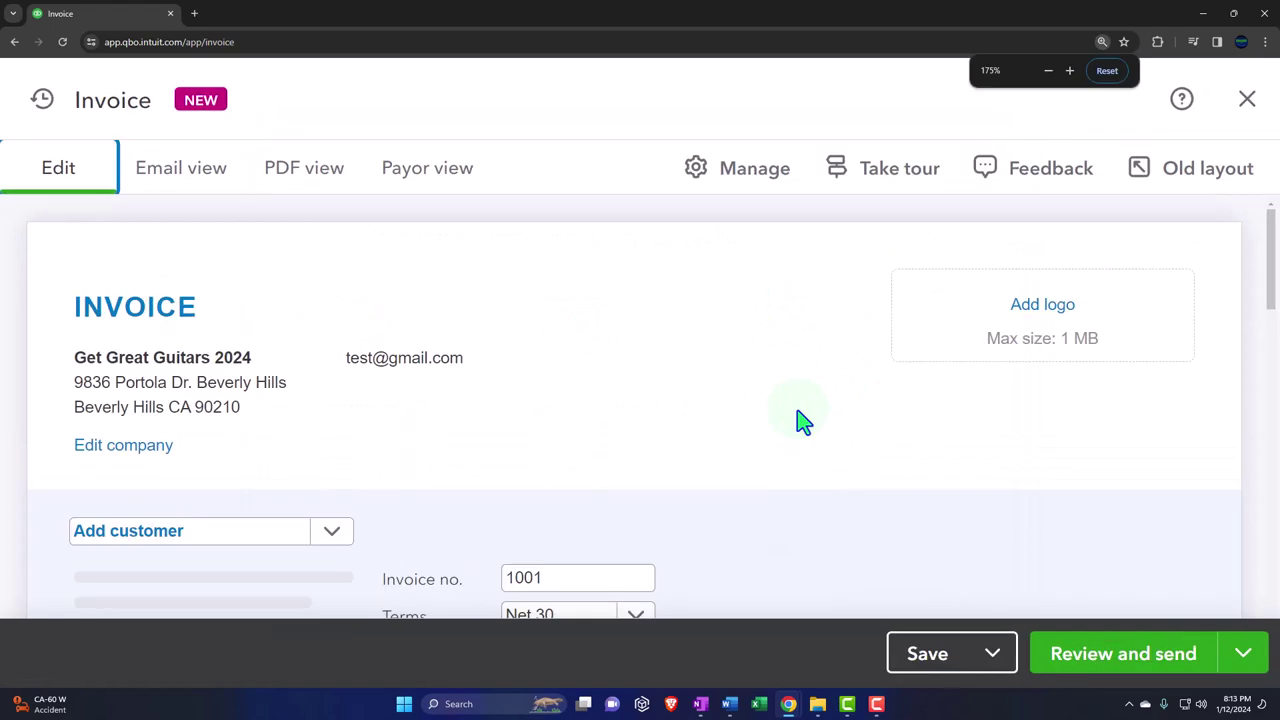
key("ctrl+plus")
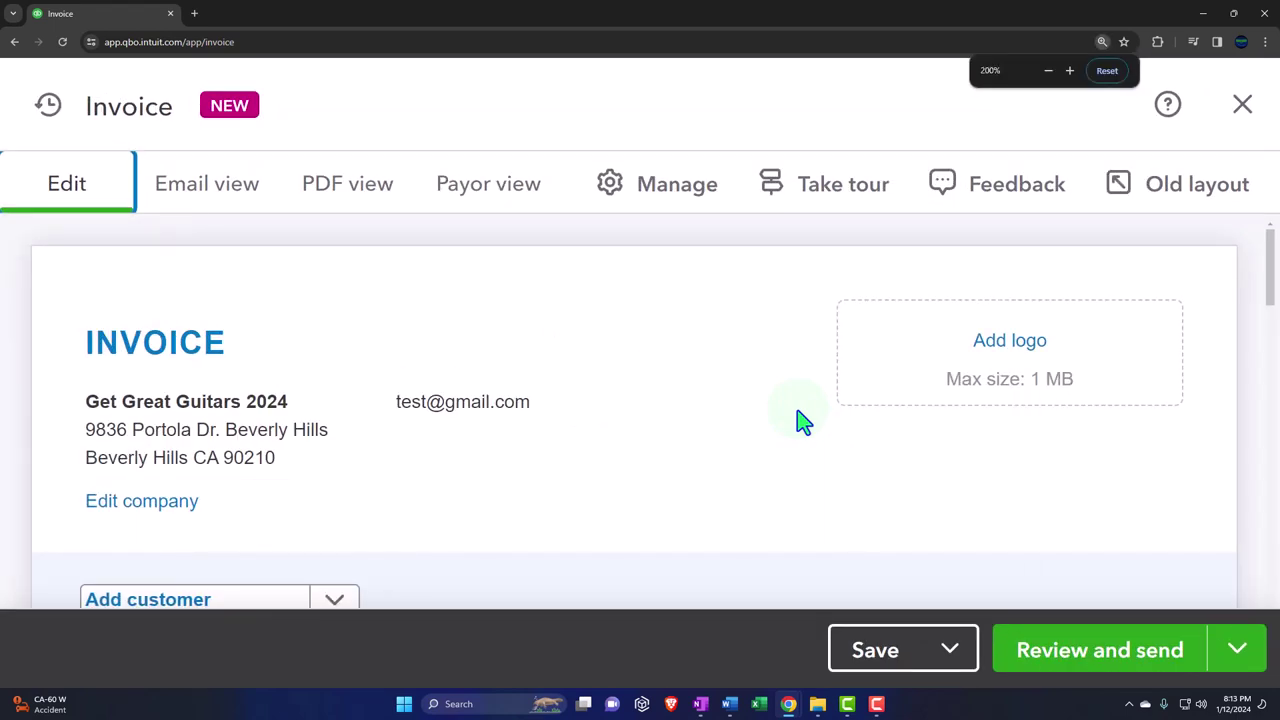
scroll(800, 420, "down", 5)
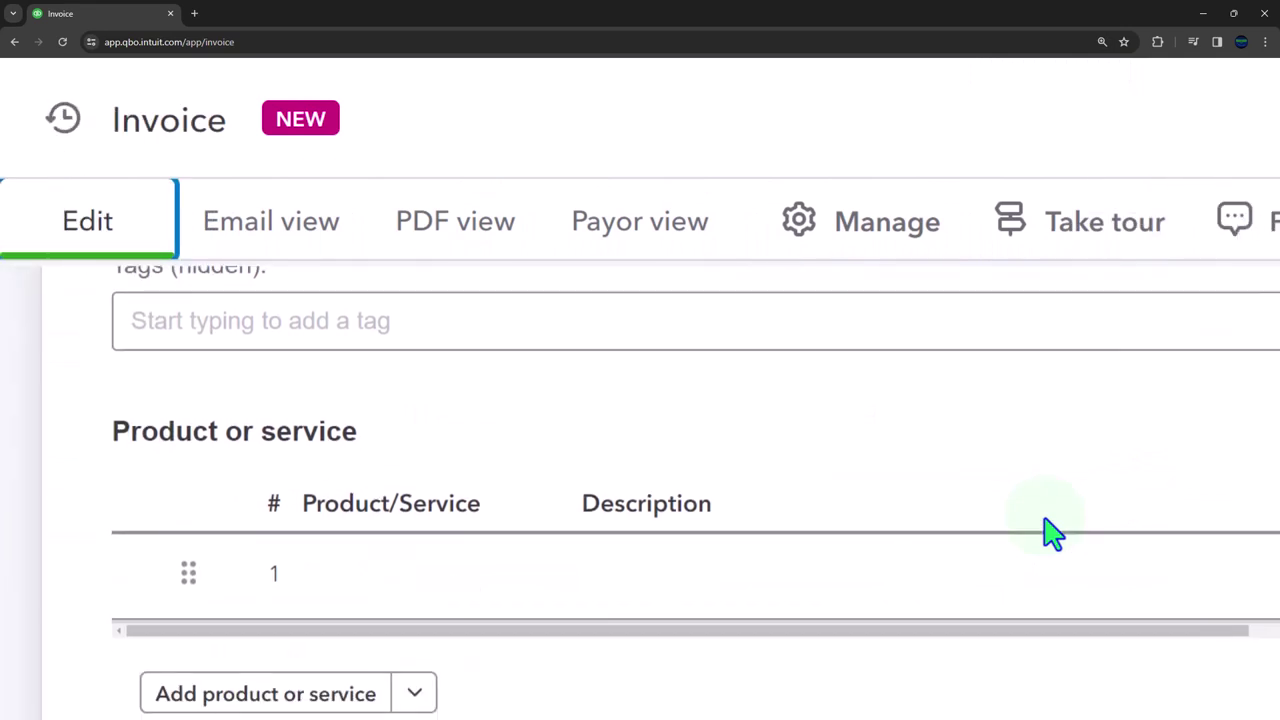
scroll(1043, 534, "down", 2)
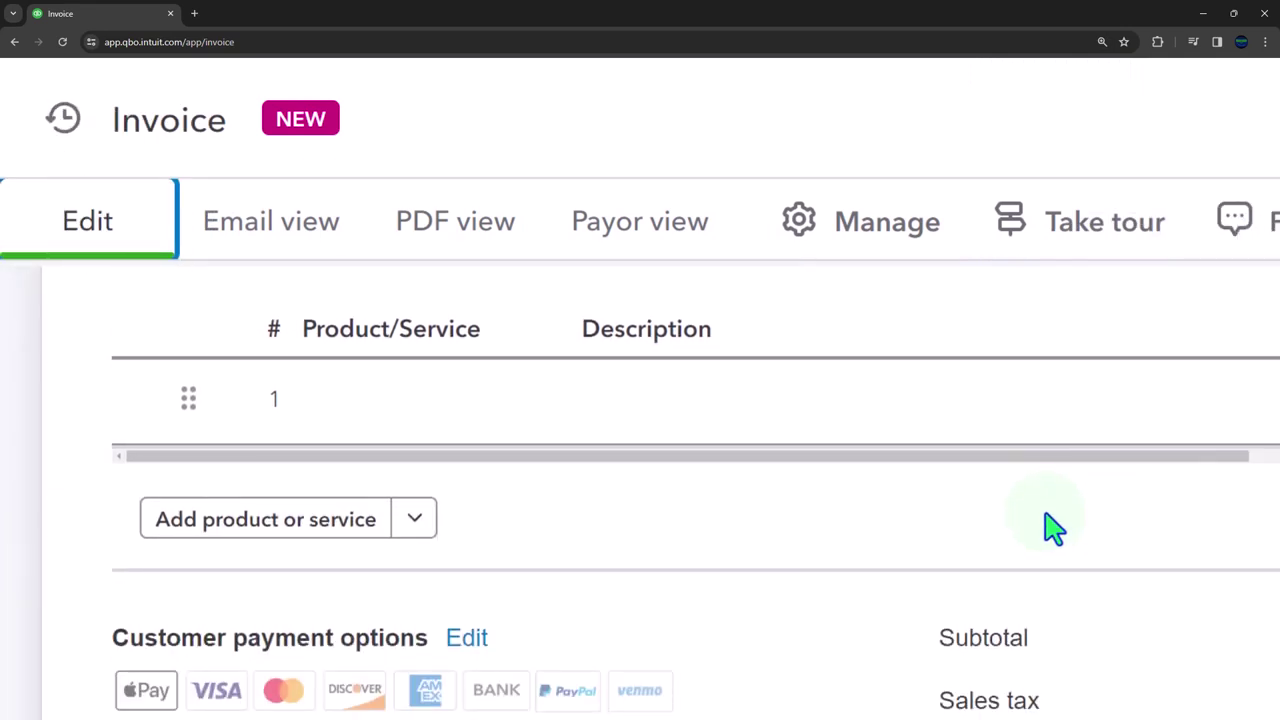
scroll(1055, 530, "up", 5)
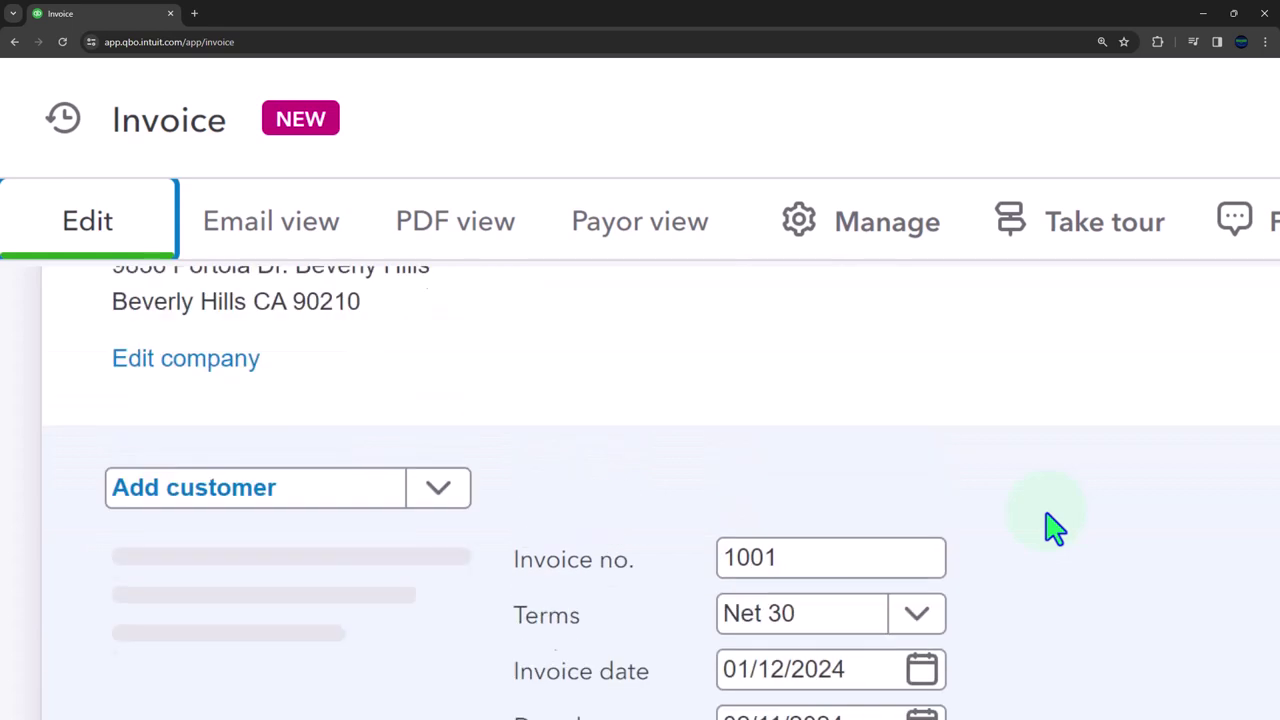
scroll(1055, 530, "up", 2)
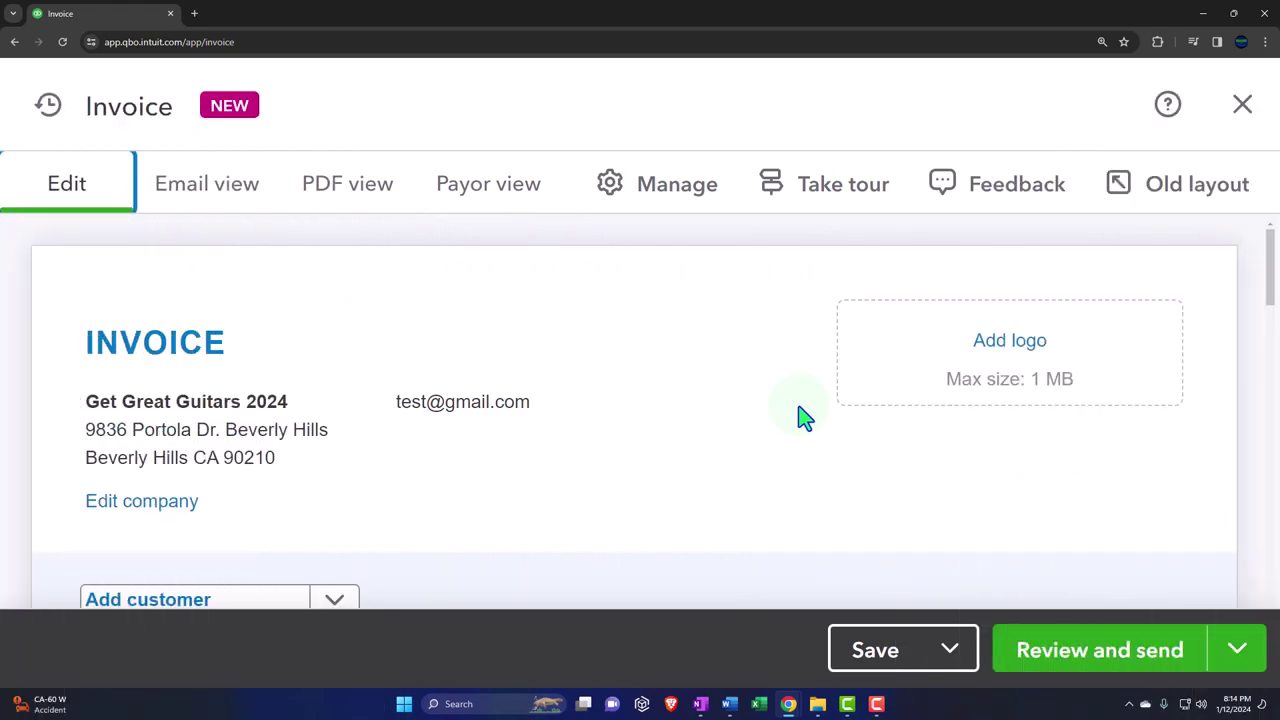
key("ctrl+minus")
key("ctrl+minus")
key("ctrl+minus")
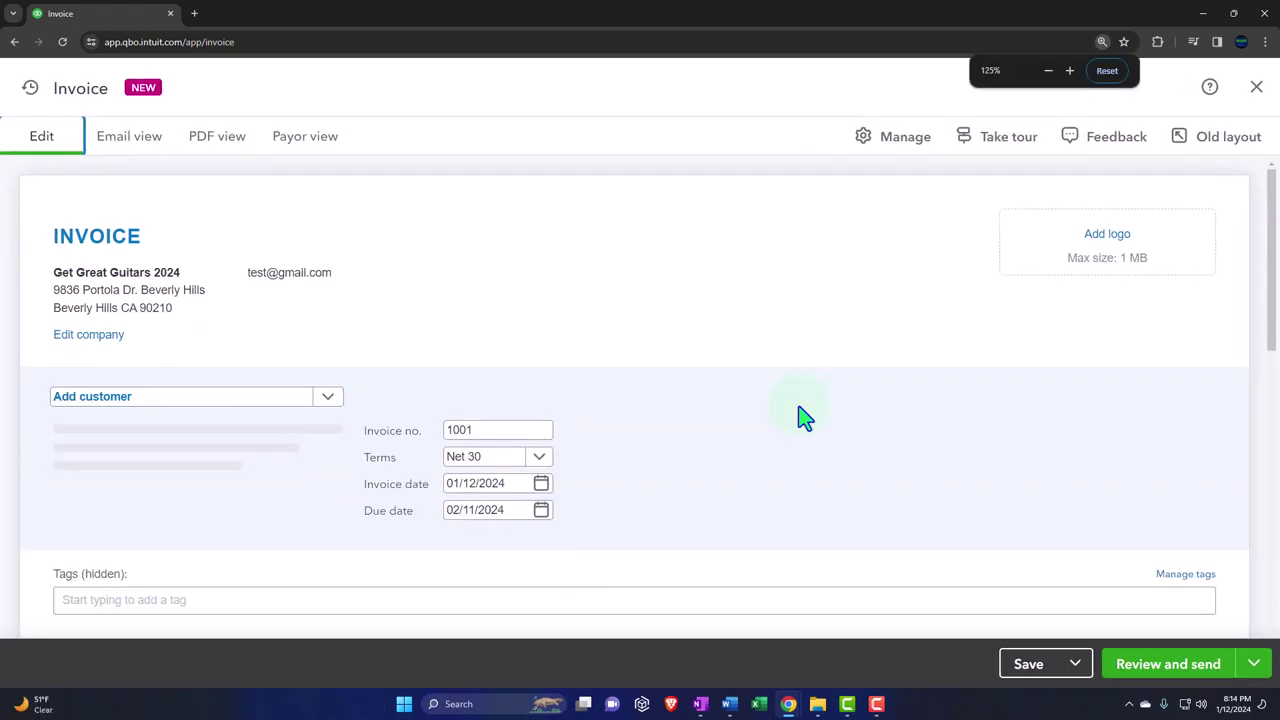
key("ctrl+minus")
key("ctrl+minus")
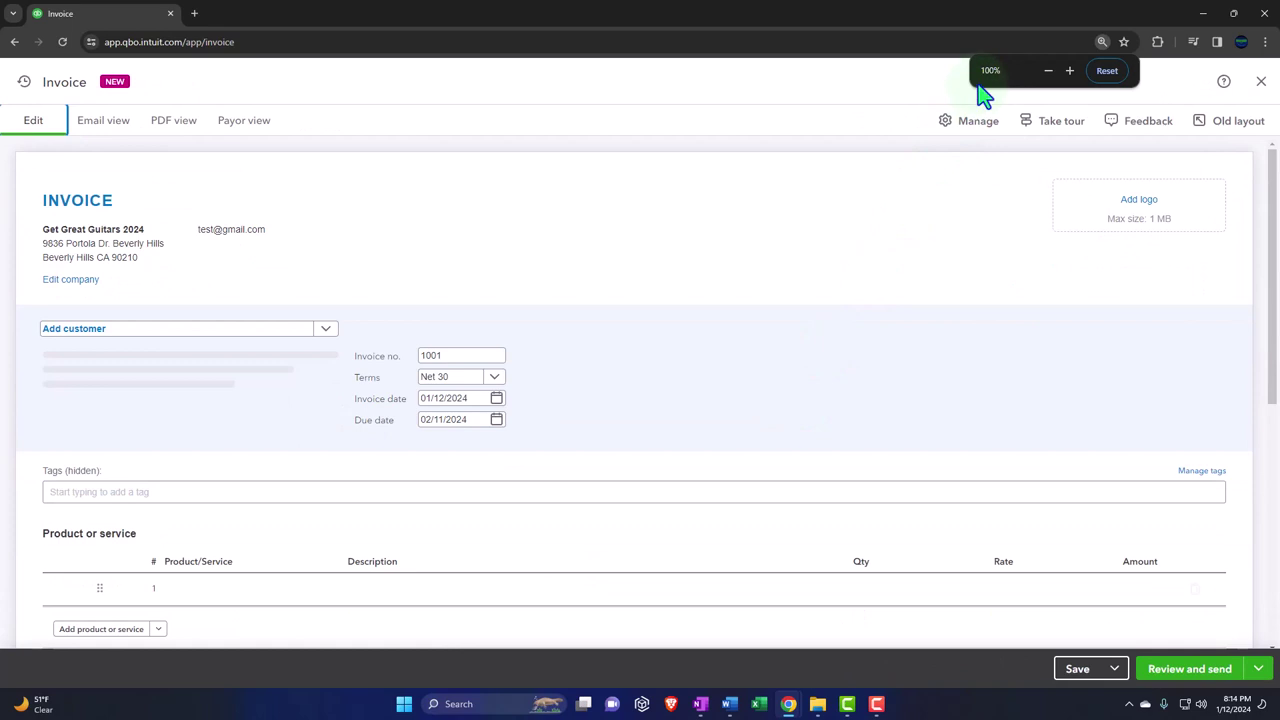
left_click(978, 82)
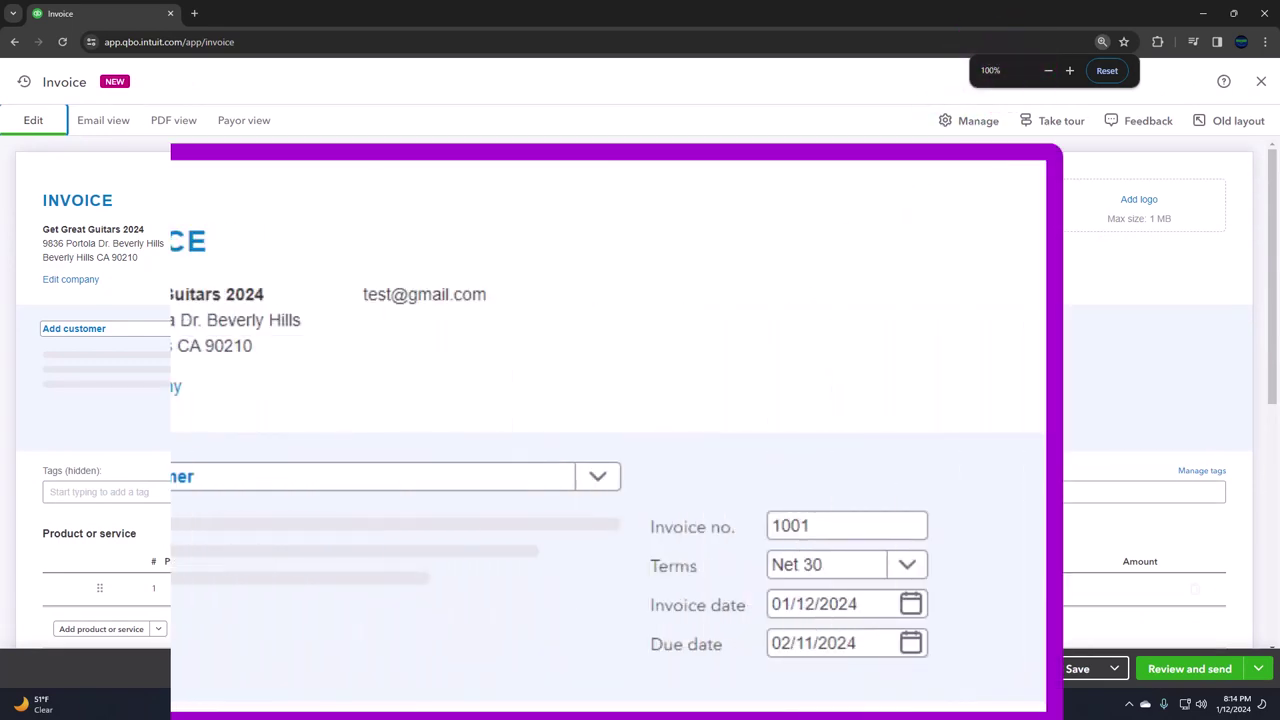
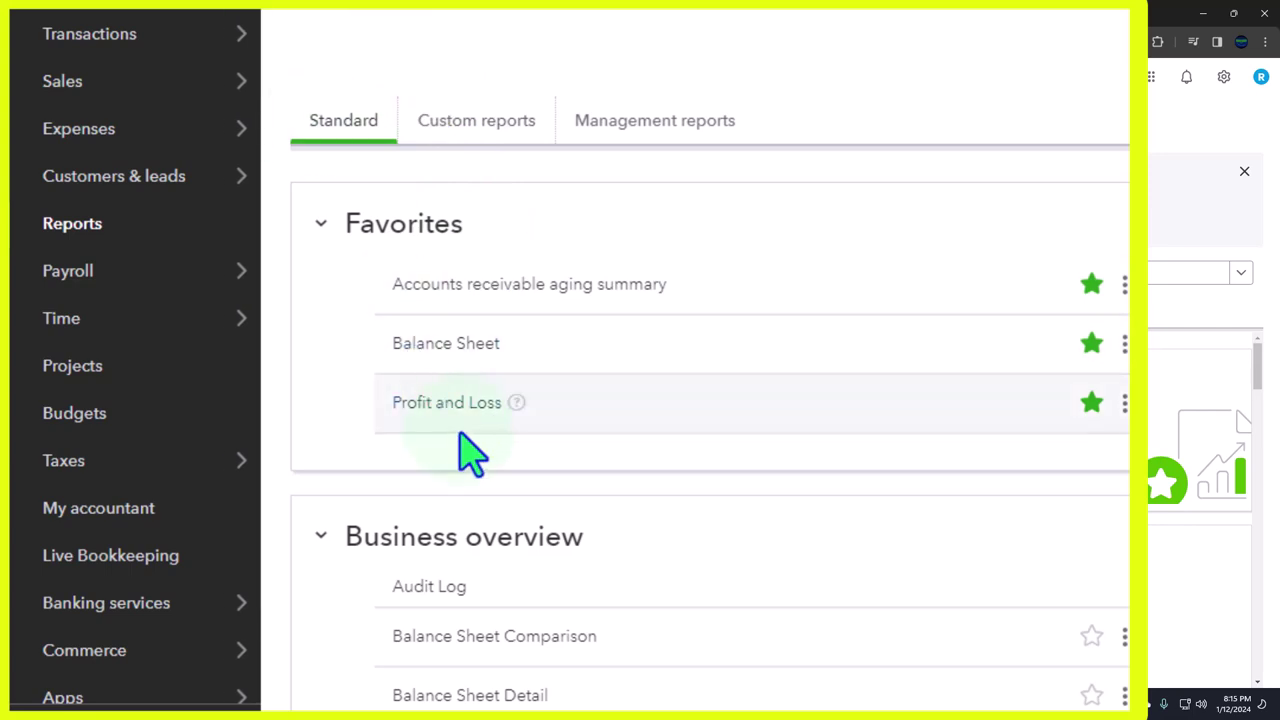
Open the Balance Sheet in a new browser tab and duplicate that tab
right_click(447, 372)
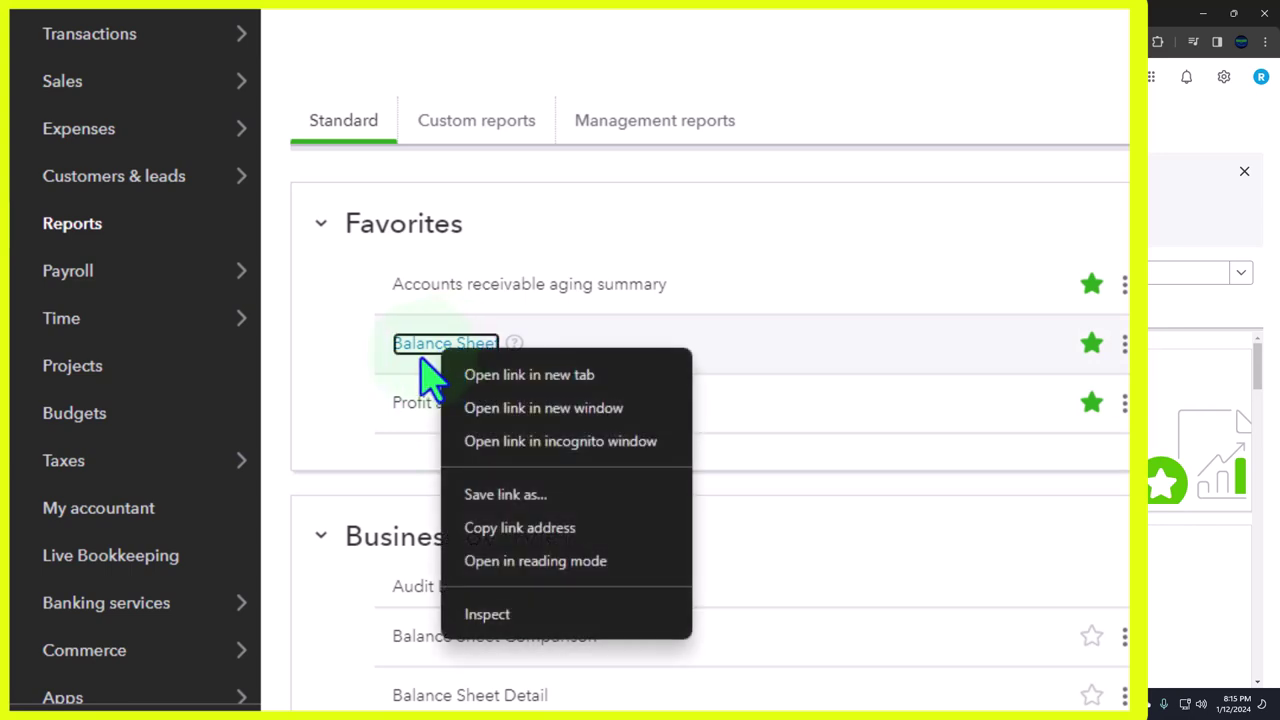
left_click(614, 378)
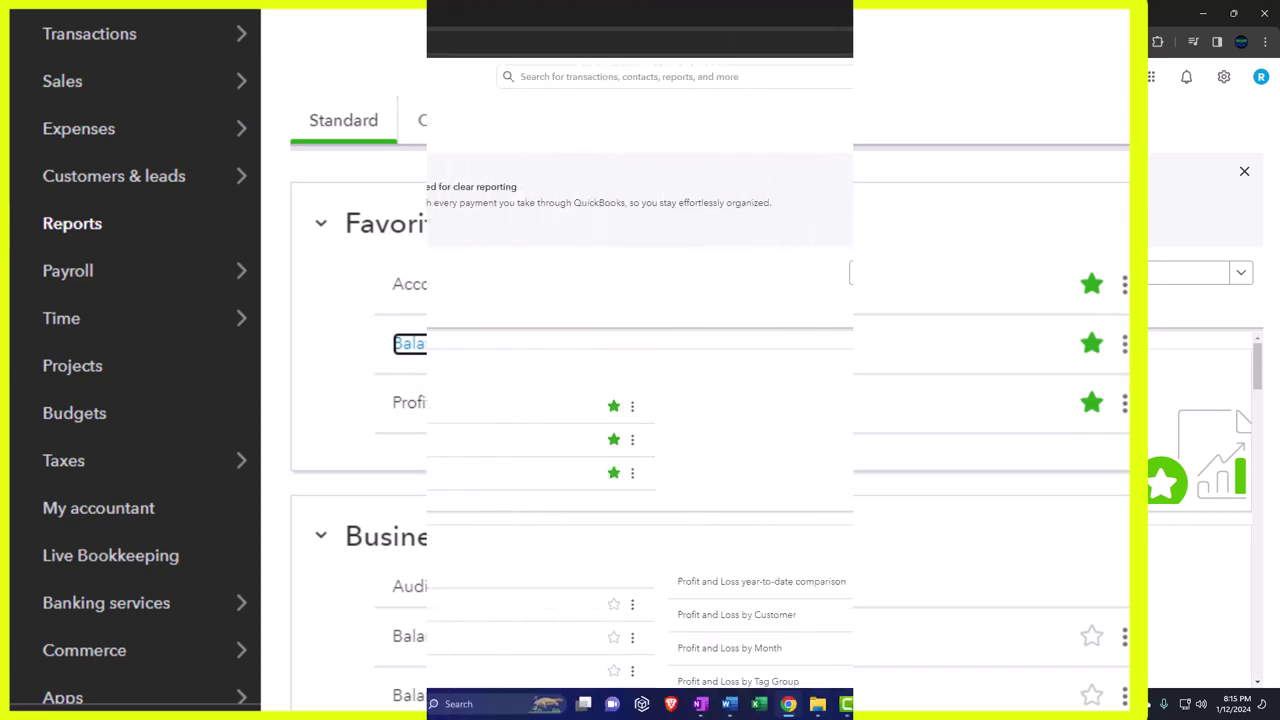
left_click(330, 14)
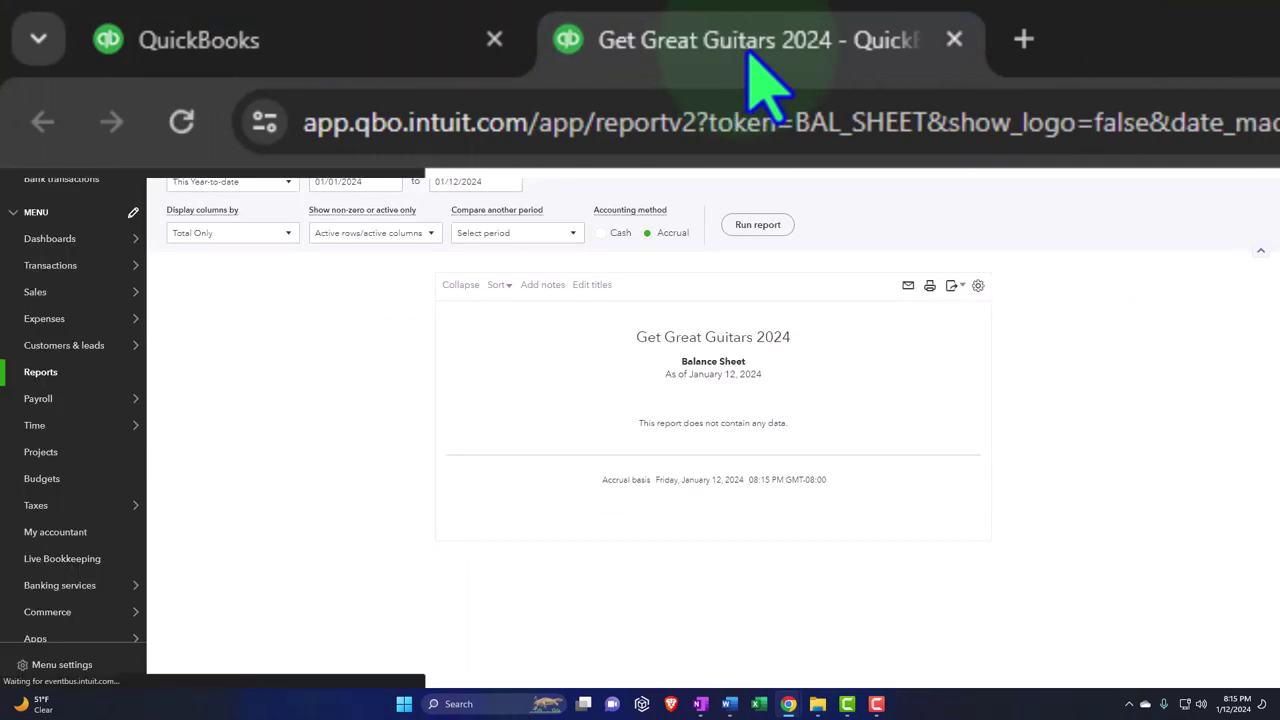
right_click(262, 16)
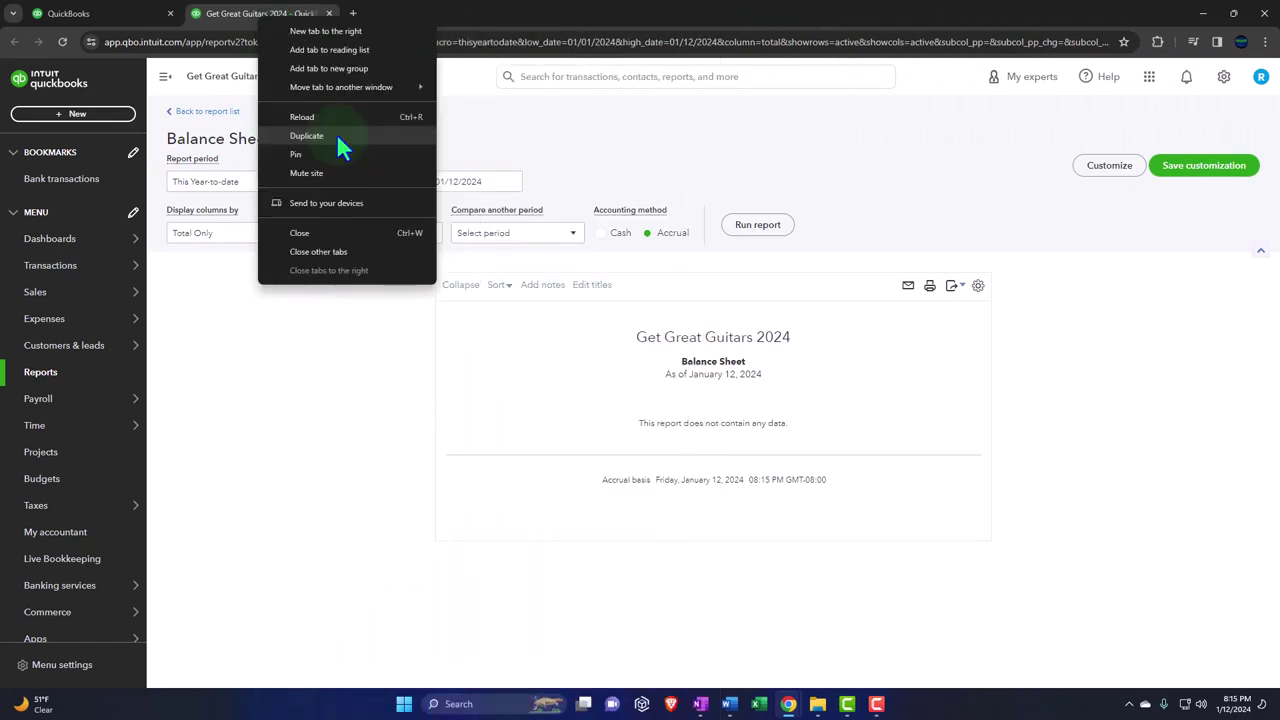
left_click(307, 136)
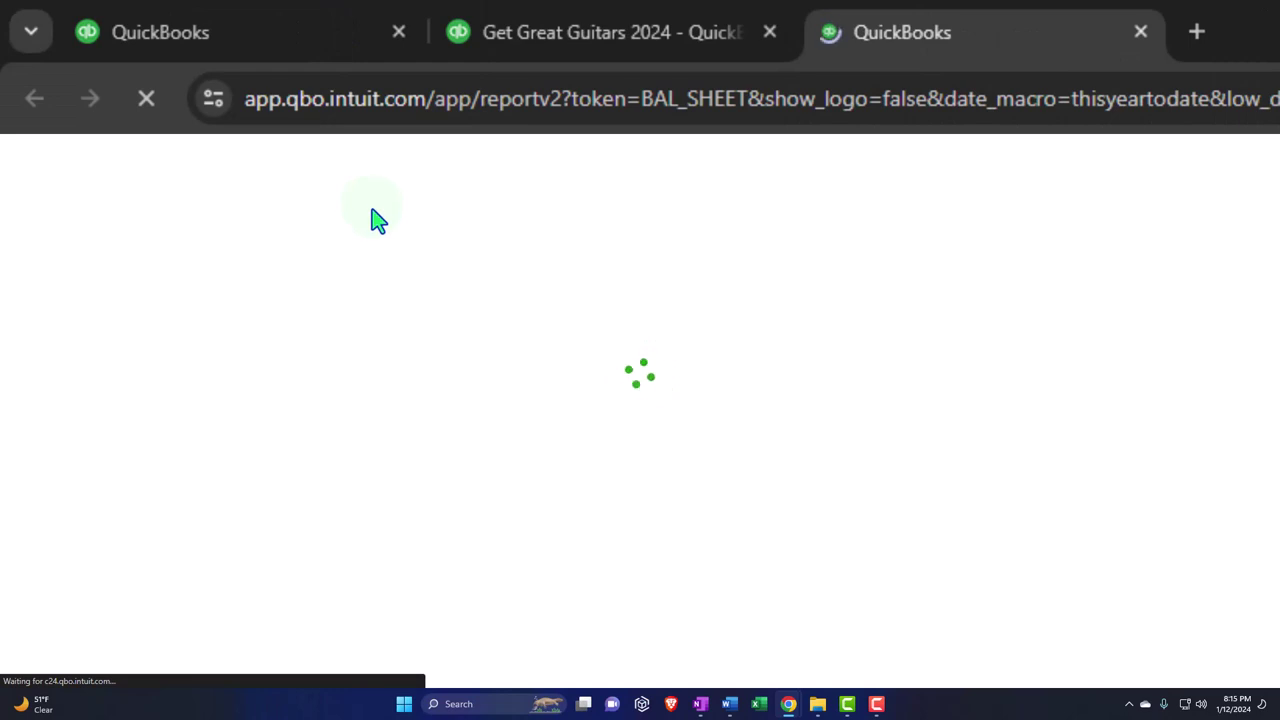
left_click(366, 204)
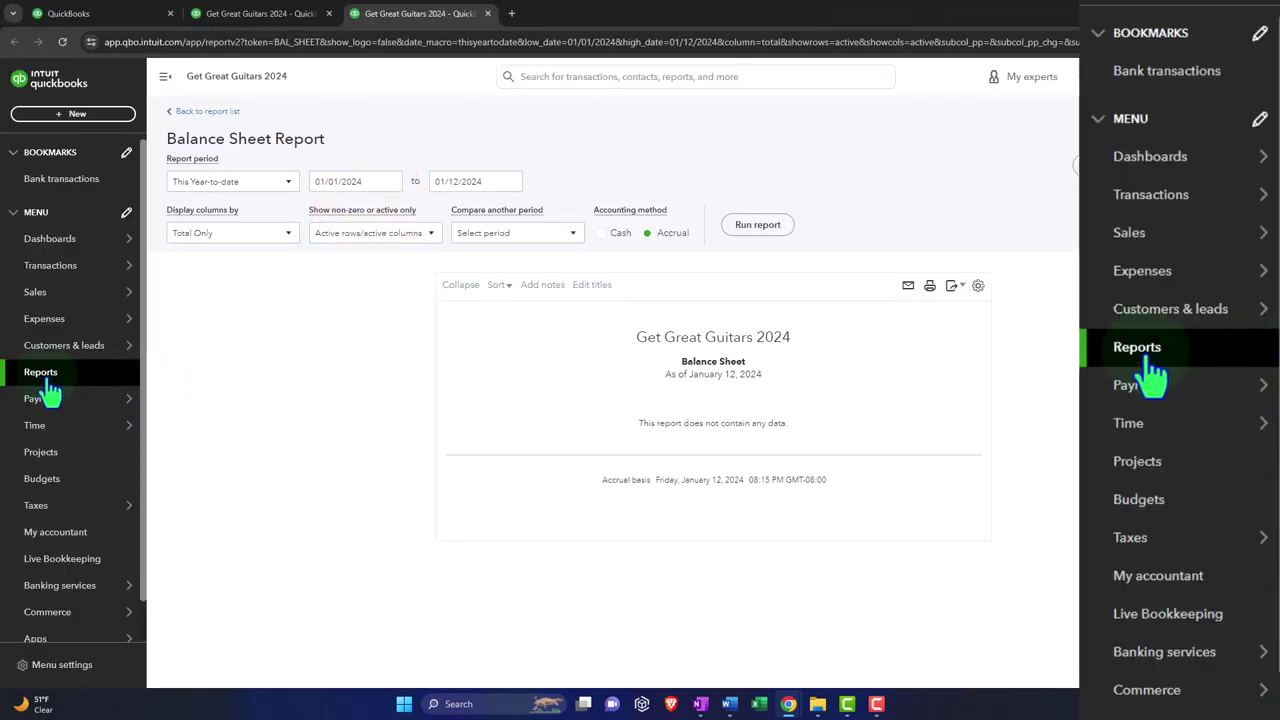
Run the Profit and Loss report from the Reports list
left_click(42, 378)
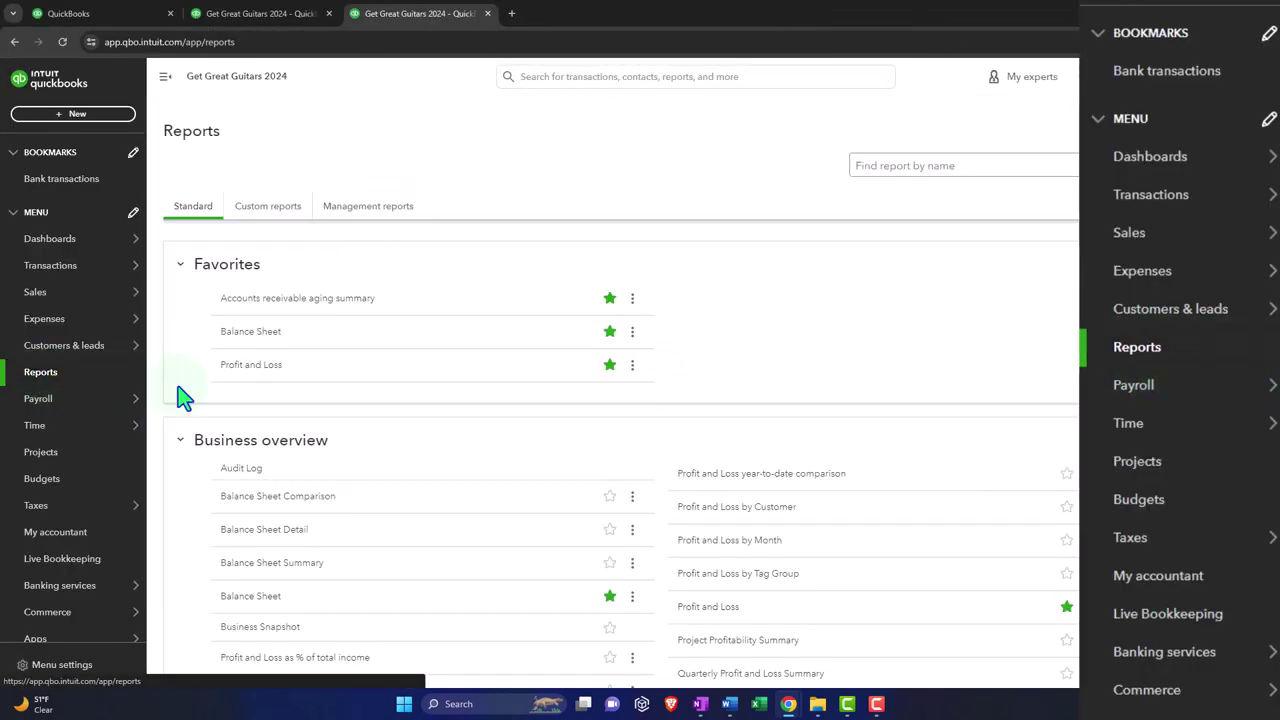
left_click(255, 476)
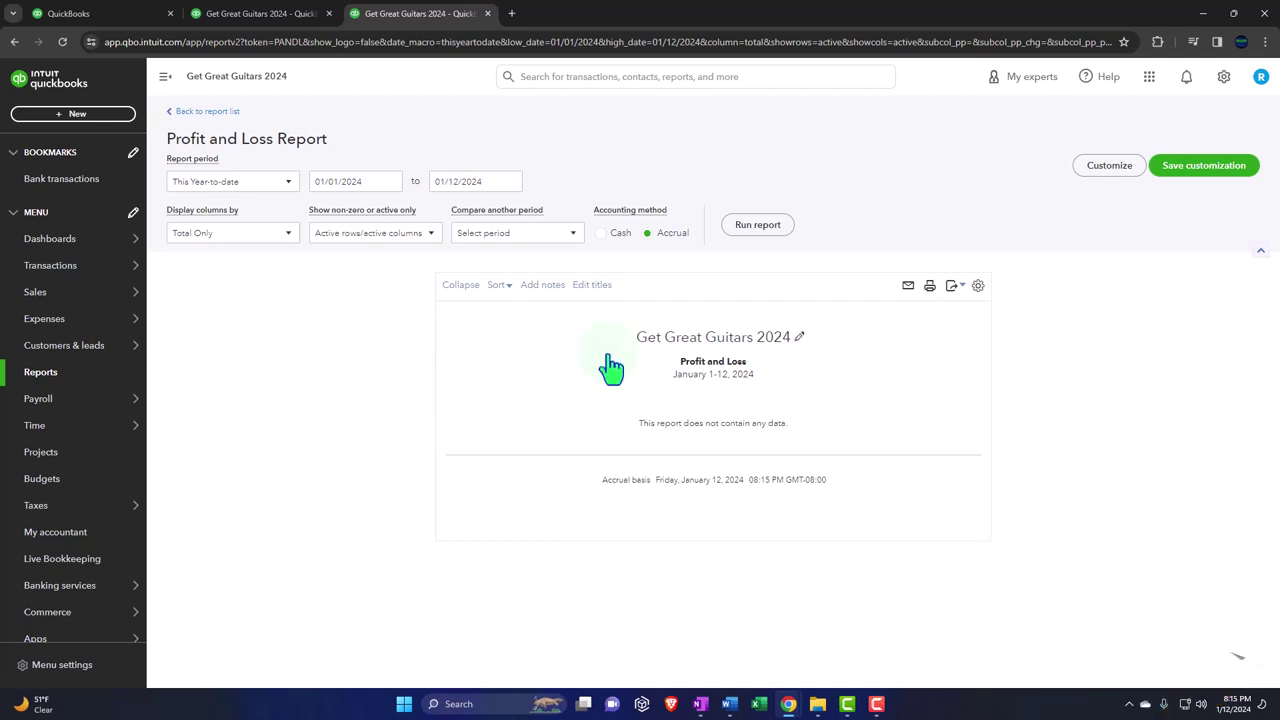
left_click(760, 228)
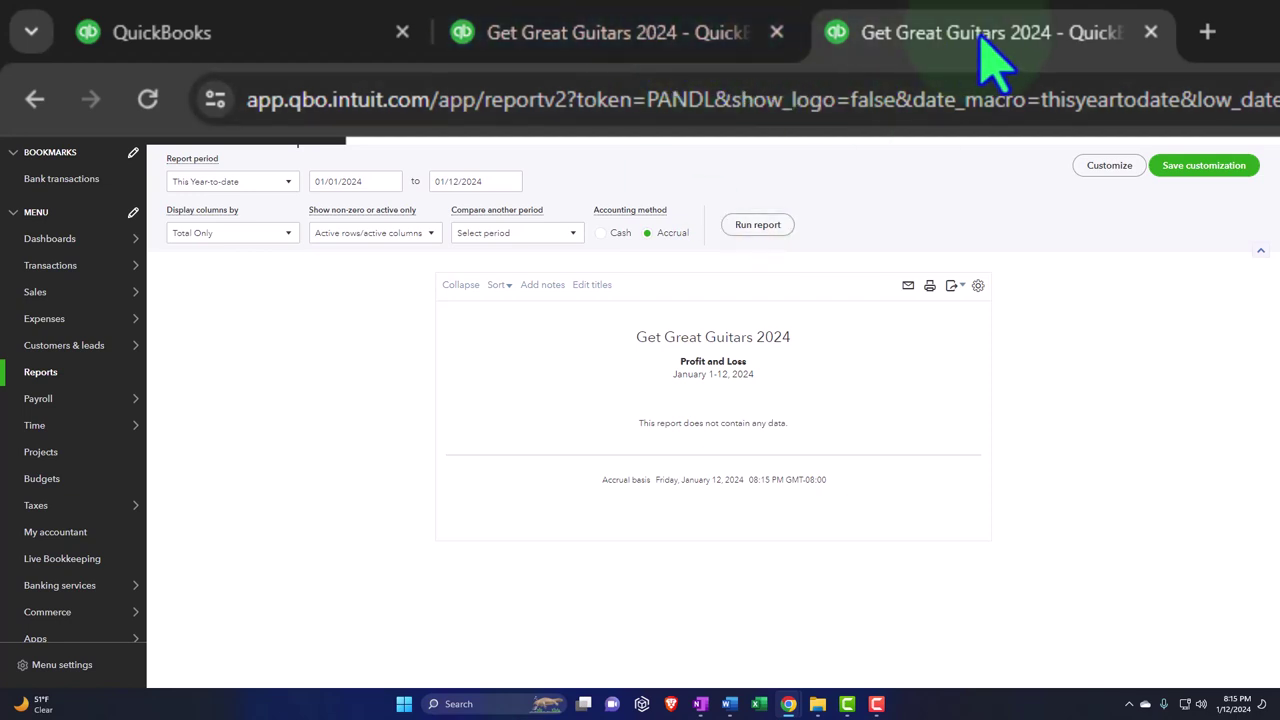
Briefly open and close the create list, then rerun the Balance Sheet report twice
left_click(300, 45)
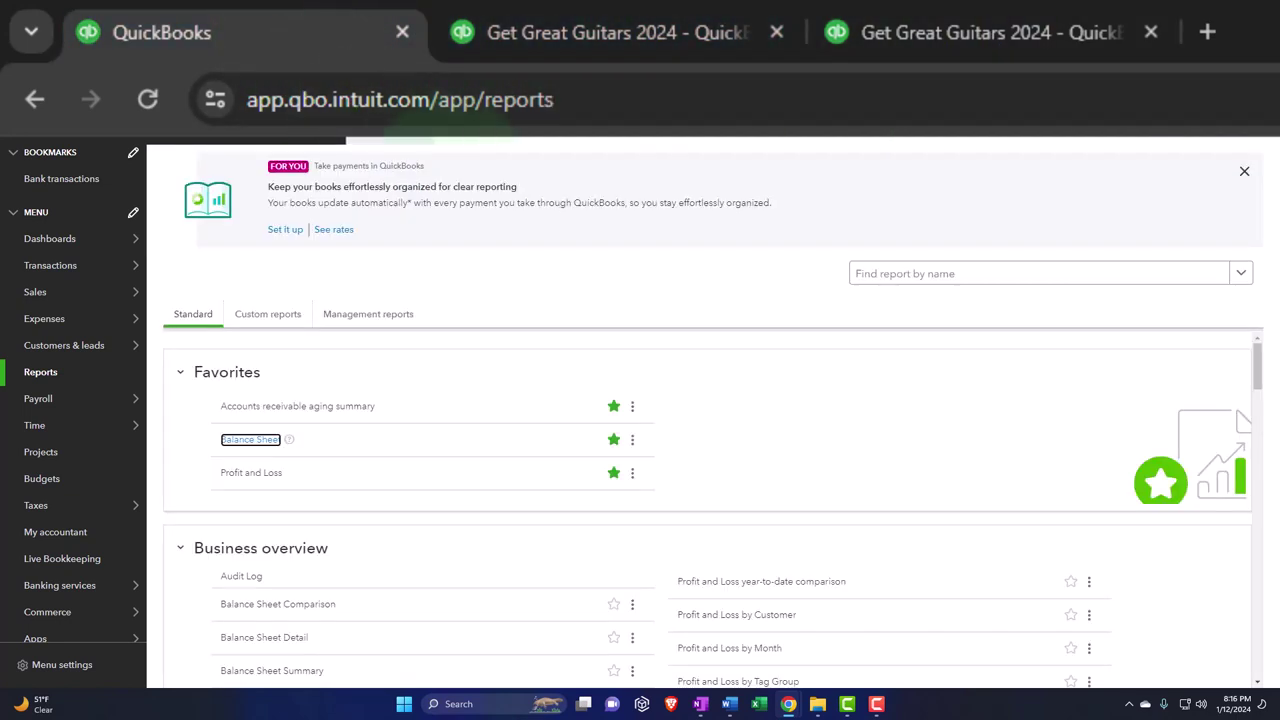
left_click(62, 114)
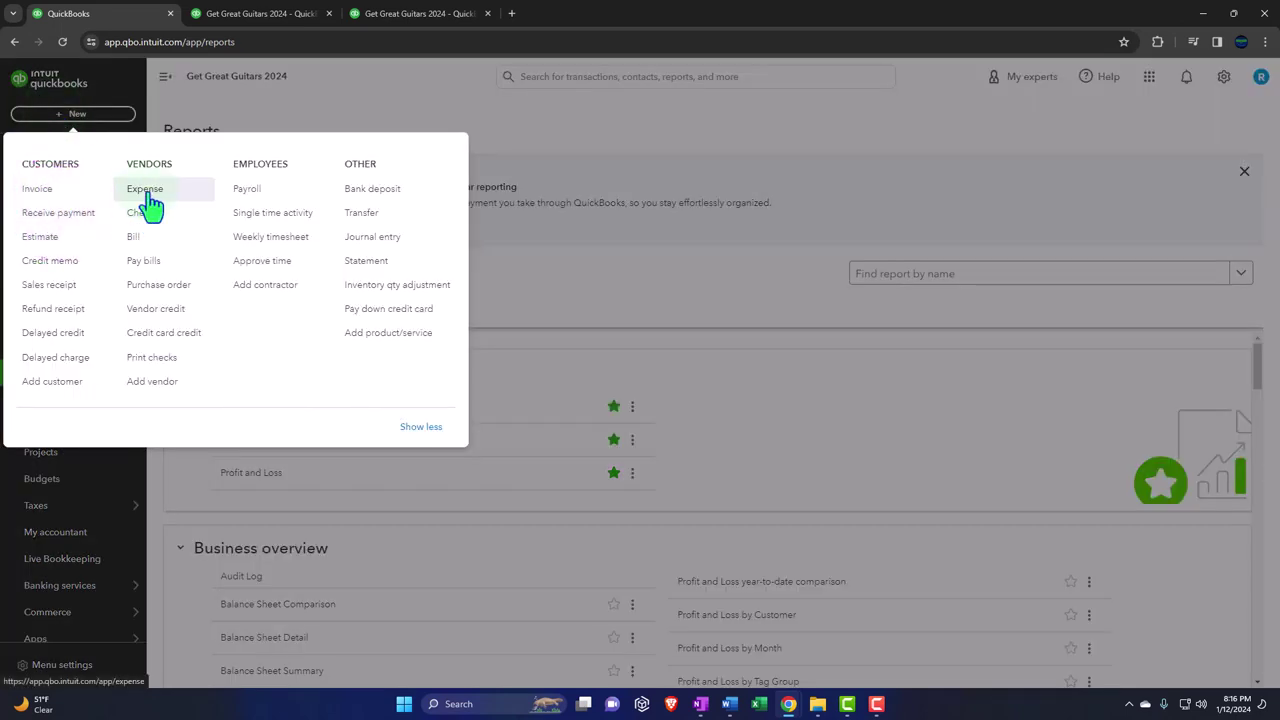
left_click(541, 140)
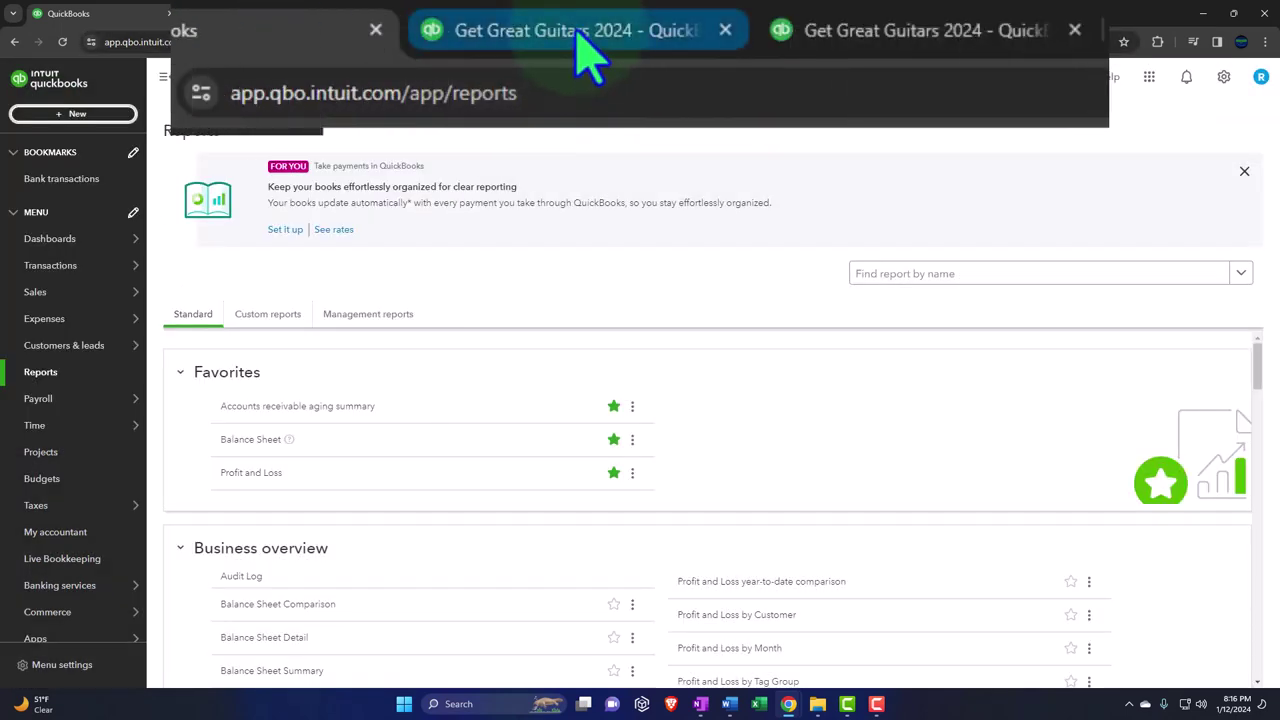
left_click(585, 35)
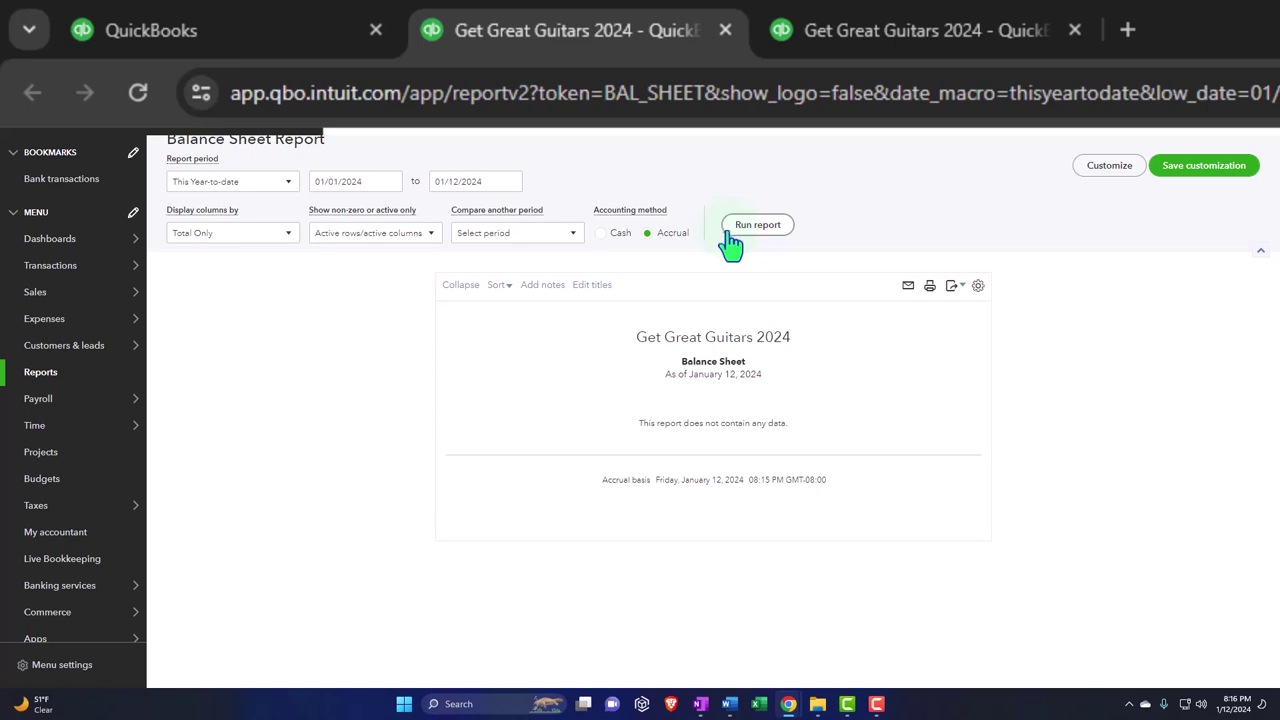
left_click(758, 228)
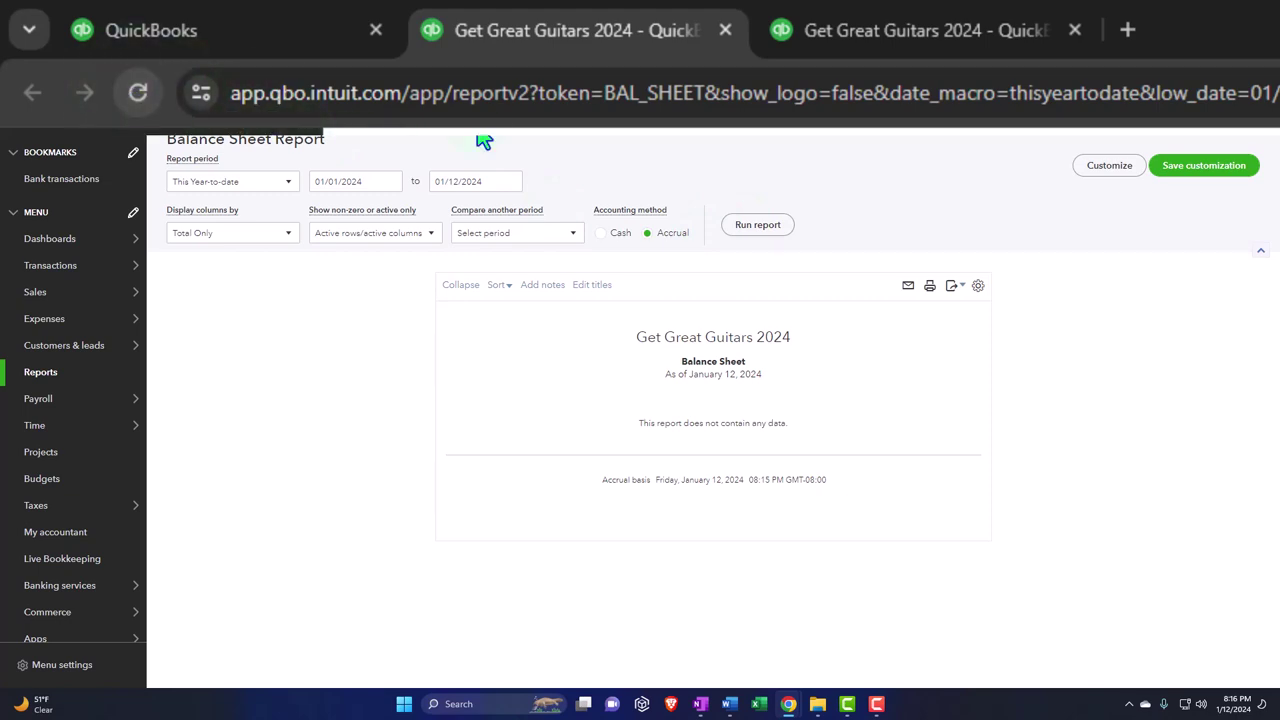
left_click(748, 230)
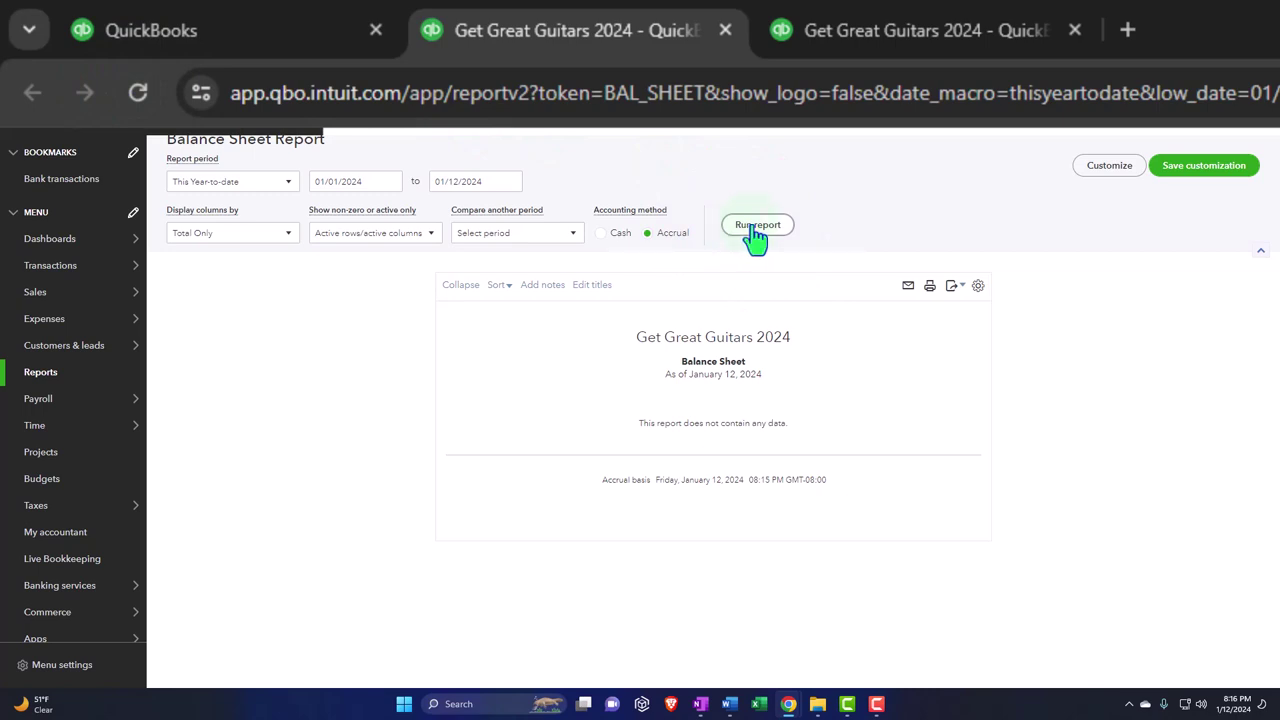
Reload the Balance Sheet page, then zoom the Reports list tab to 125%
left_click(139, 98)
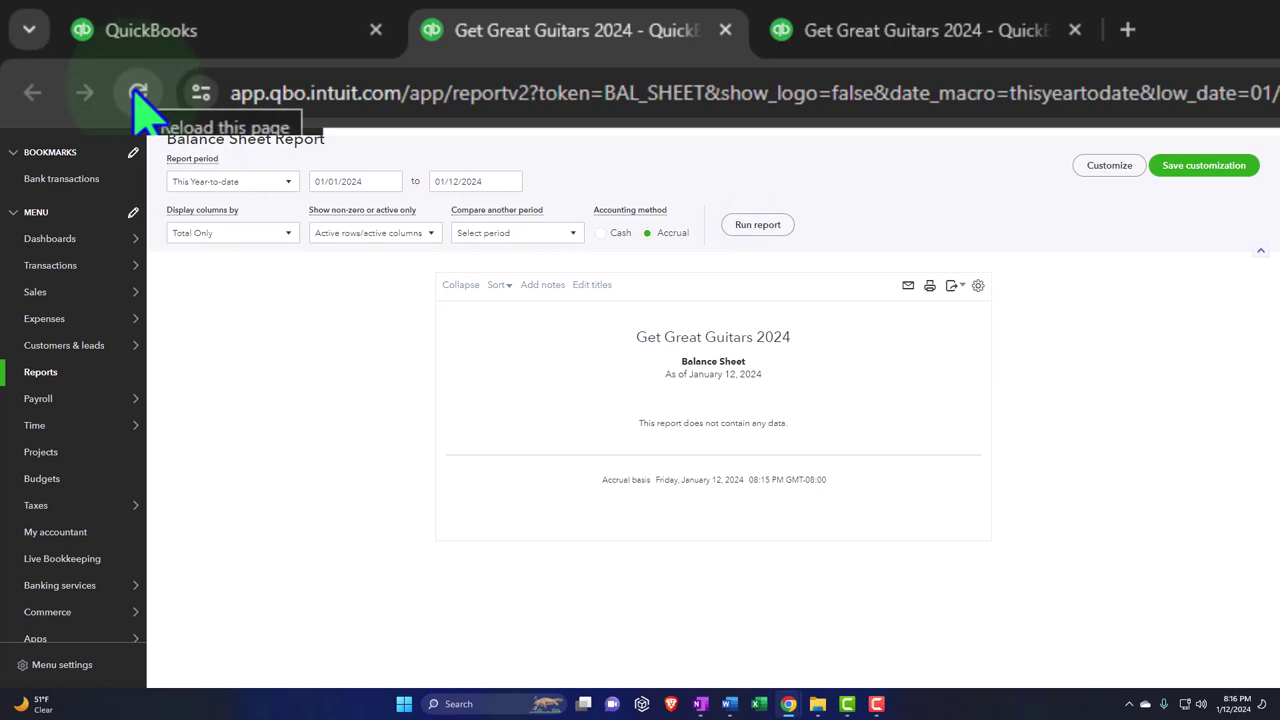
left_click(222, 28)
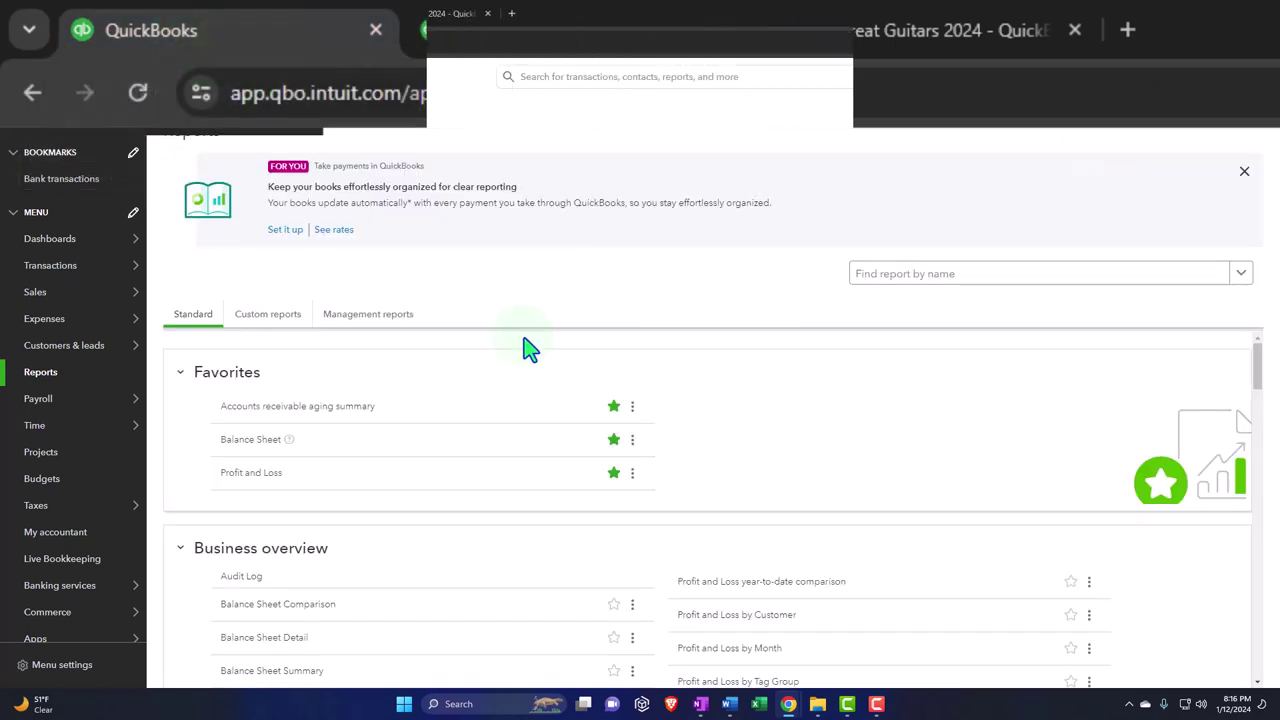
key("ctrl+plus")
key("ctrl+plus")
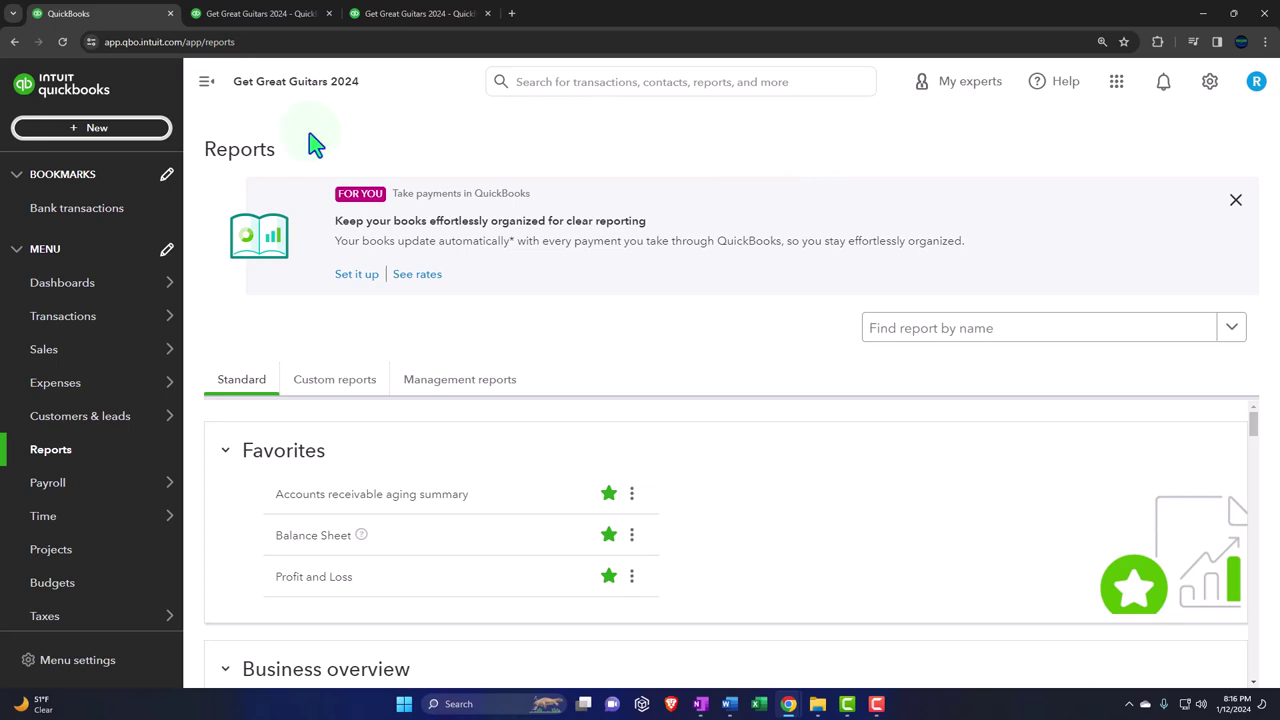
Open the + New menu listing Customers, Vendors, Employees and Other transactions
left_click(94, 133)
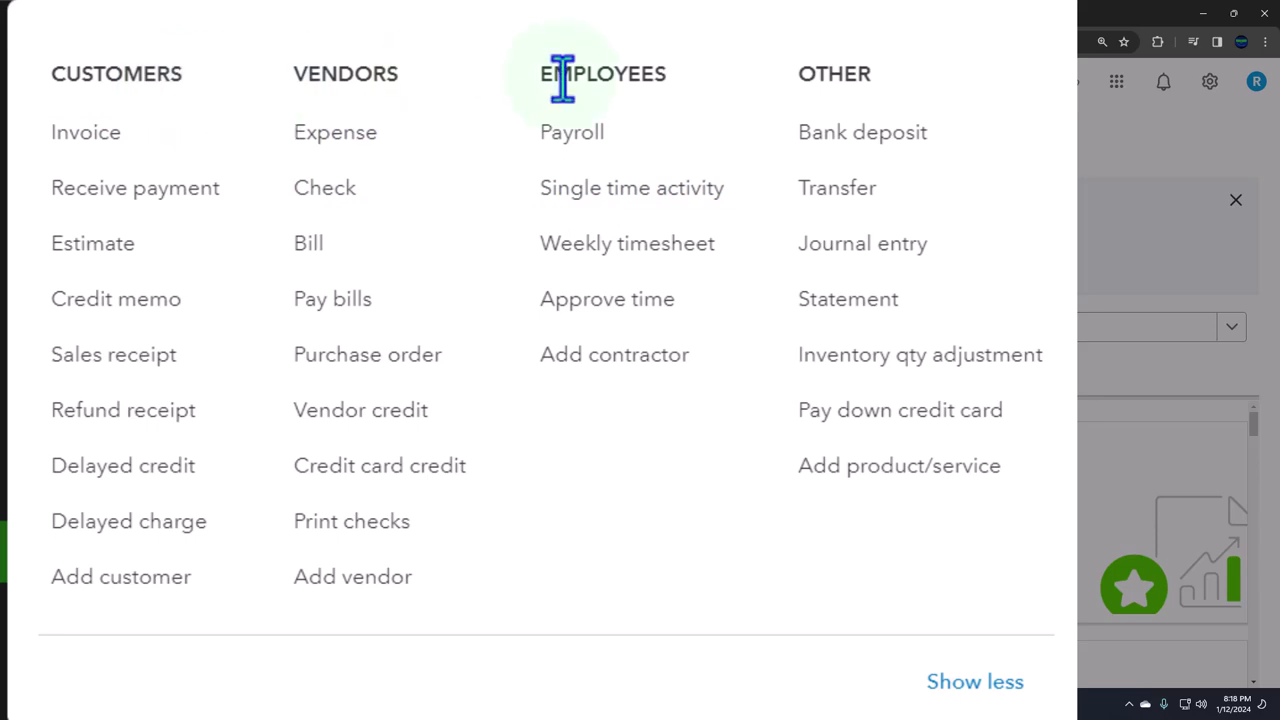
Browse the Sales, Customers, Expenses and Vendors pages, ending on the Payroll overview
left_click(666, 118)
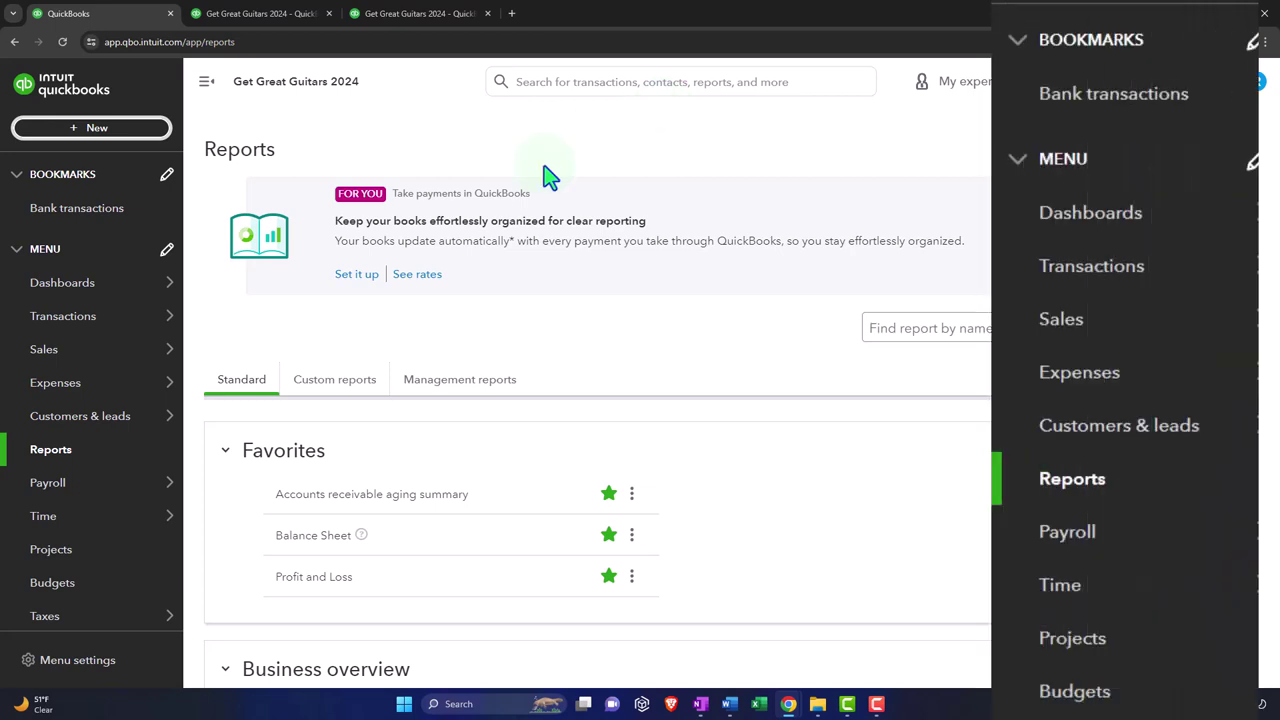
mouse_move(74, 355)
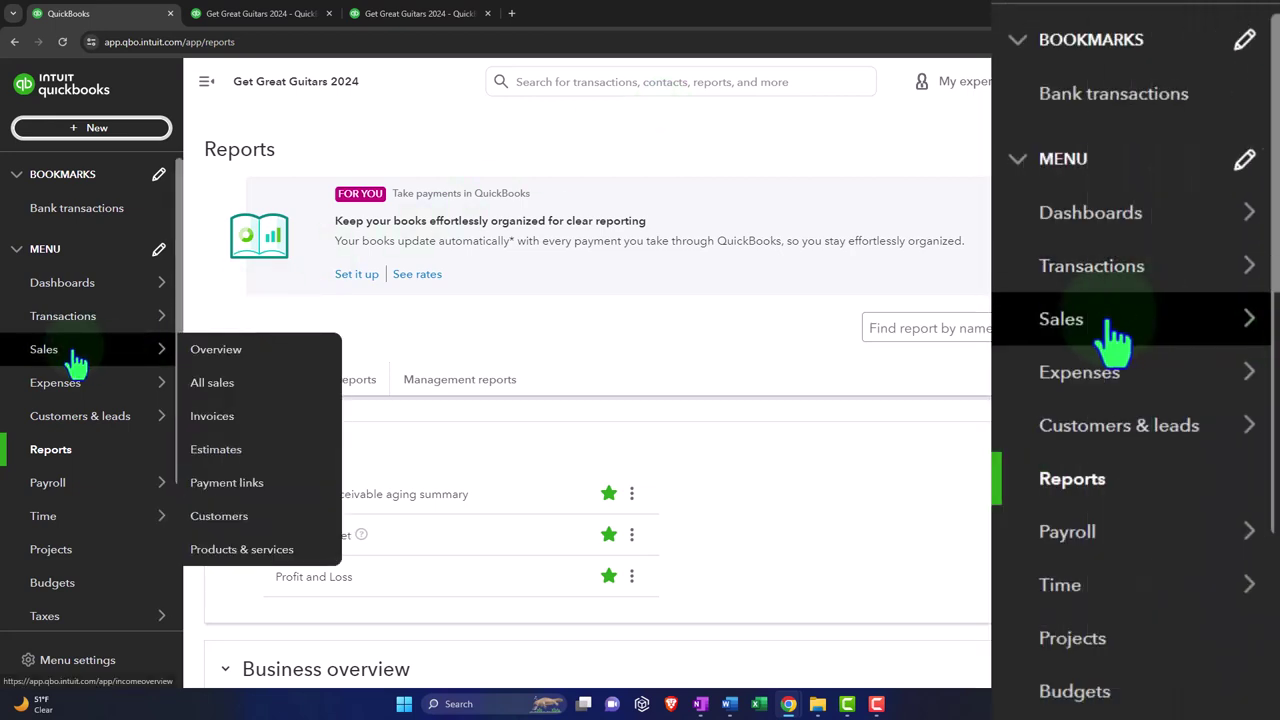
left_click(75, 358)
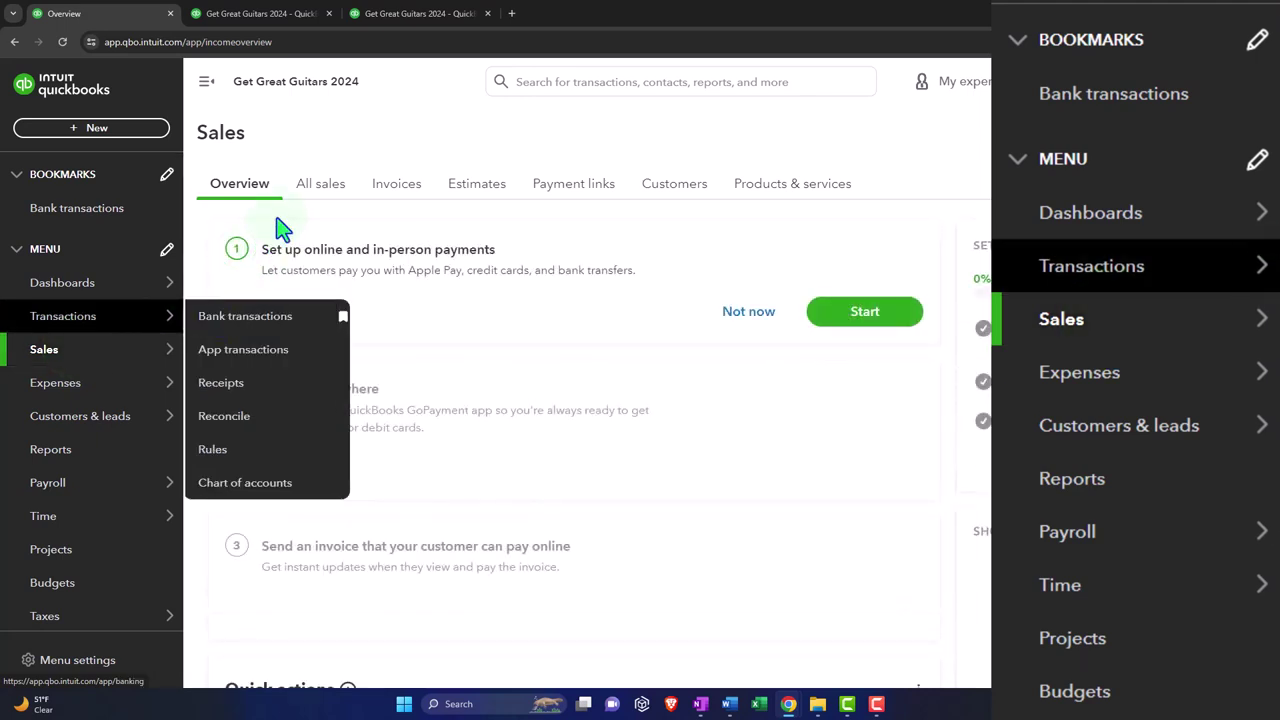
left_click(673, 188)
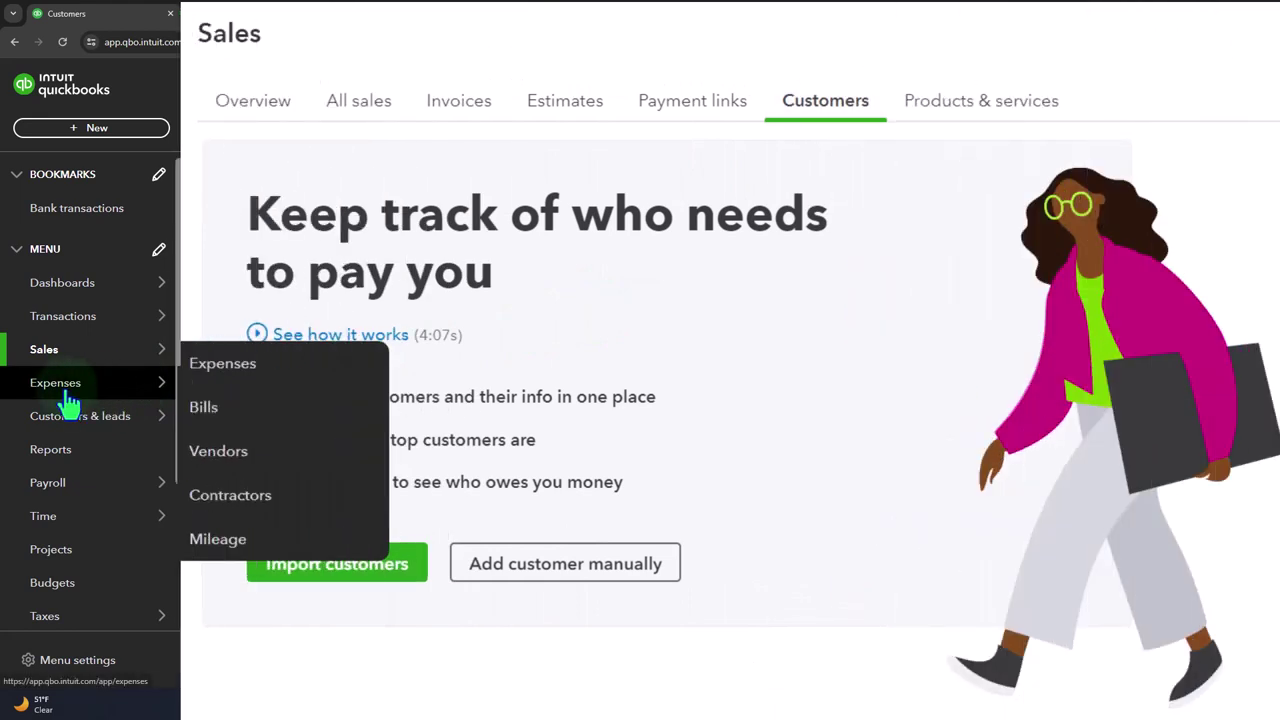
left_click(72, 395)
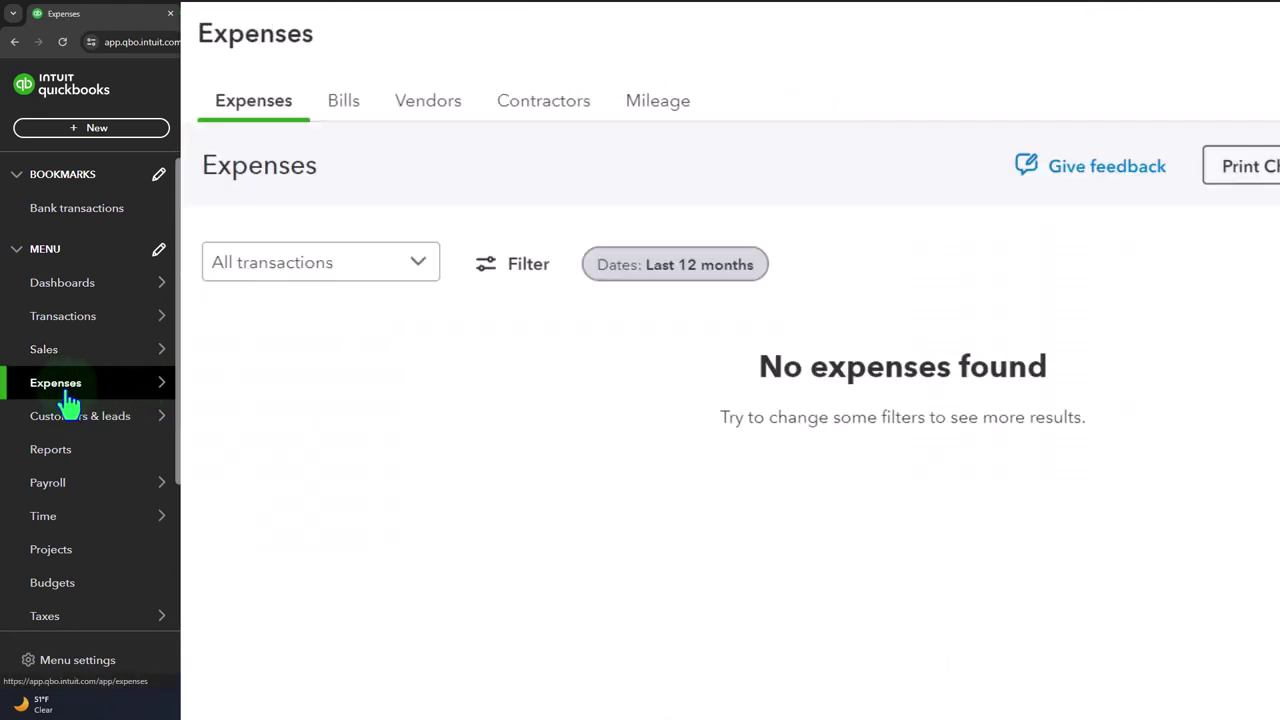
left_click(436, 112)
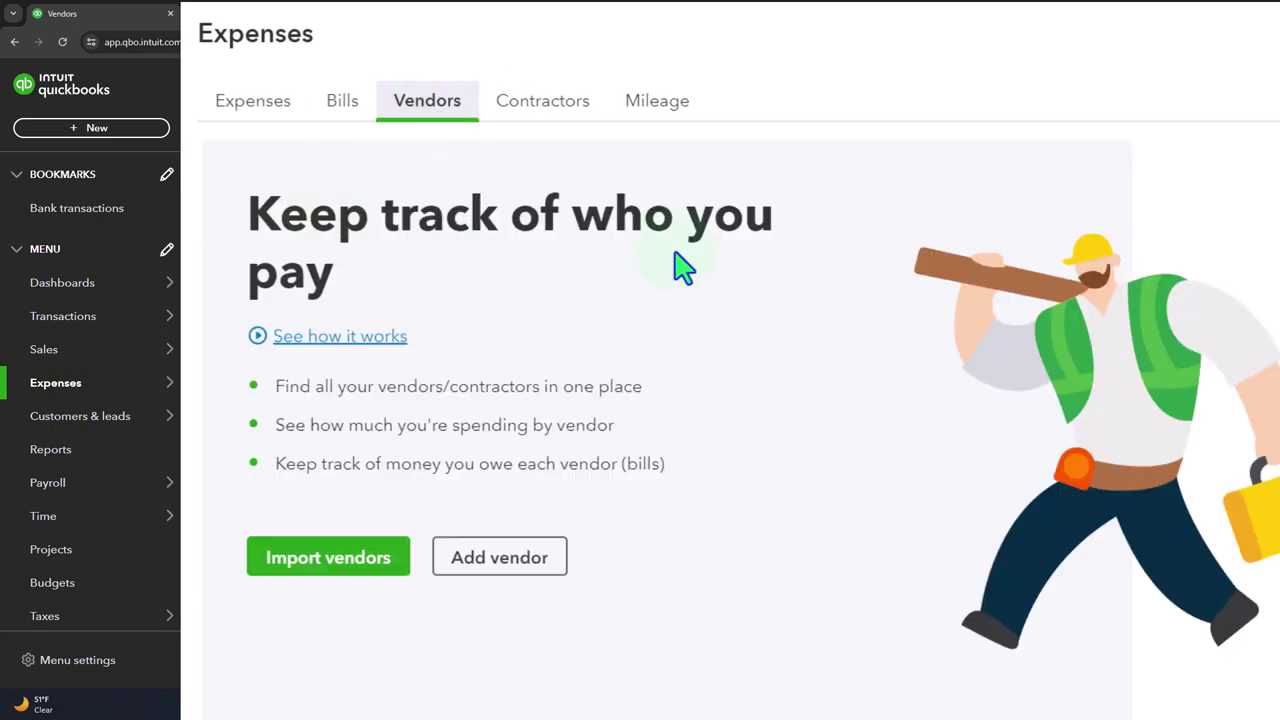
left_click(62, 487)
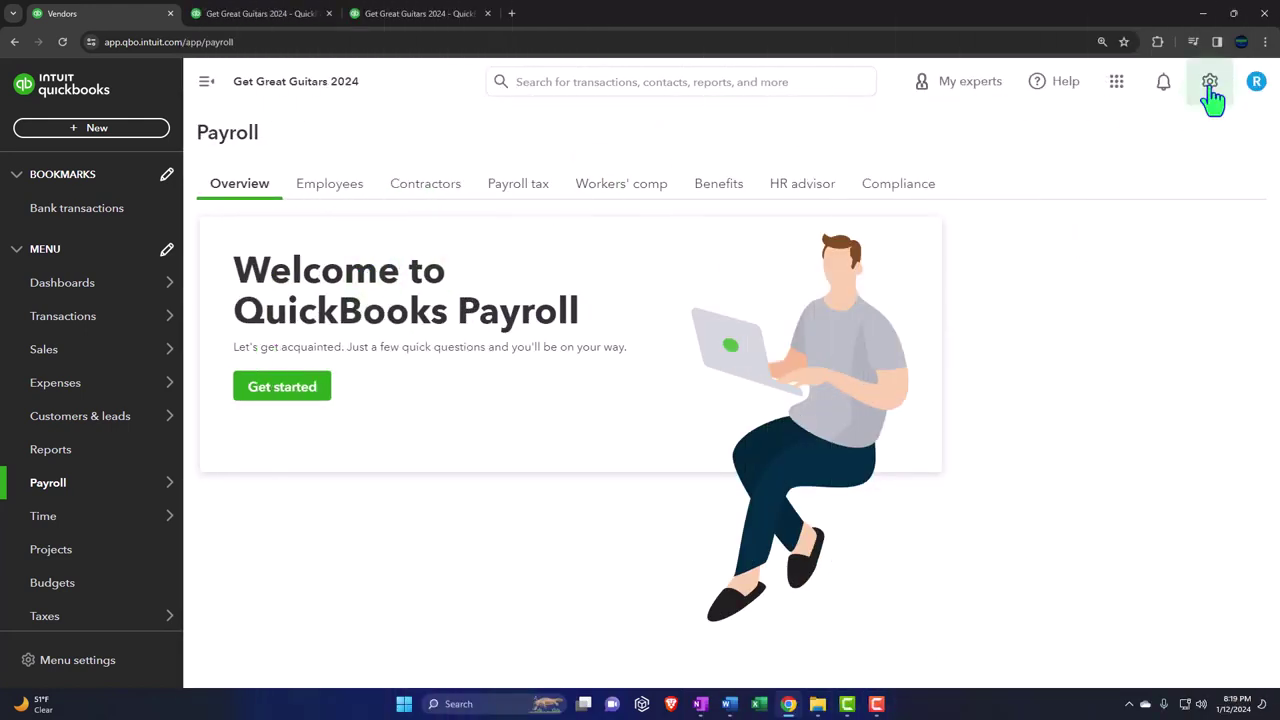
View the All lists page from the gear menu, then return to the Dashboards home
left_click(1209, 84)
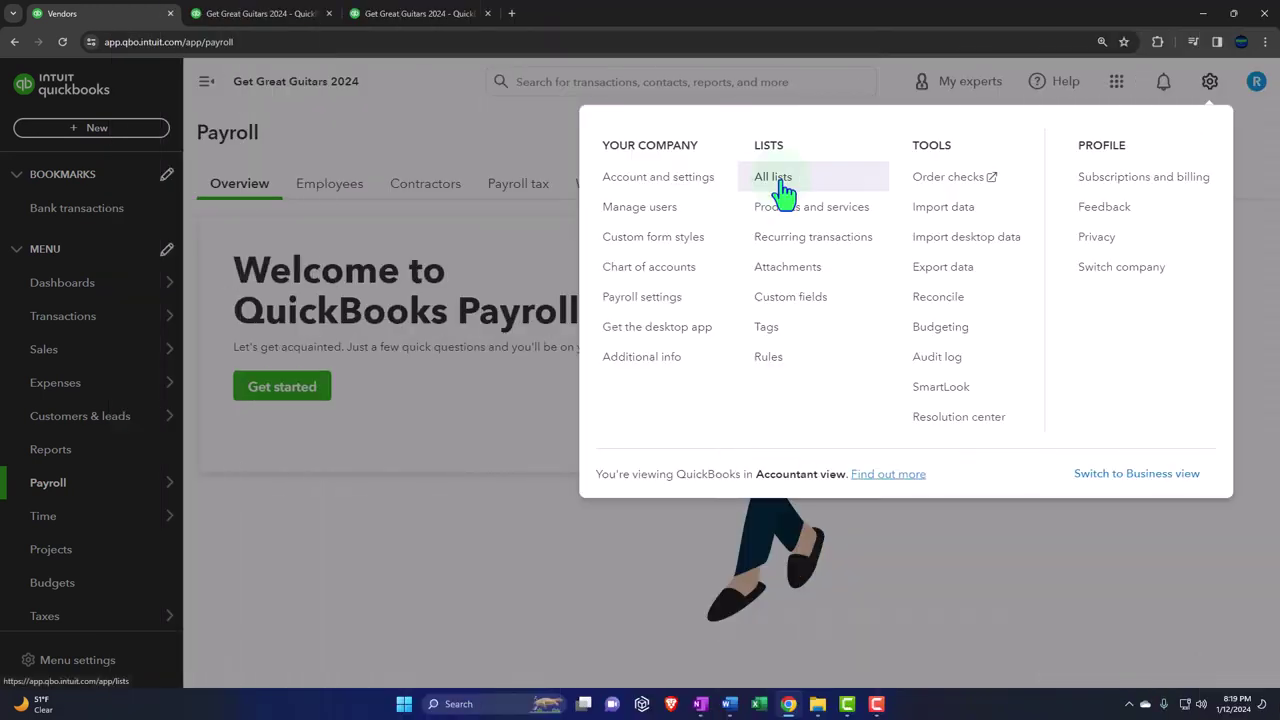
left_click(465, 132)
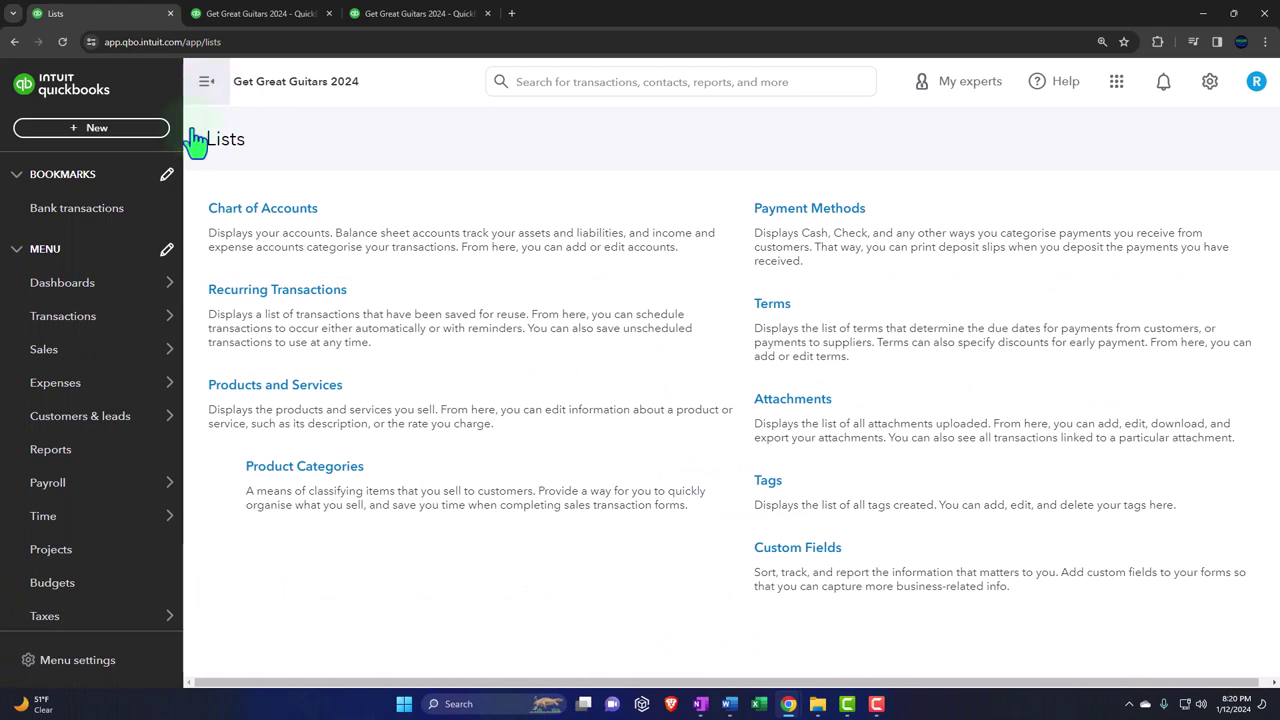
left_click(86, 291)
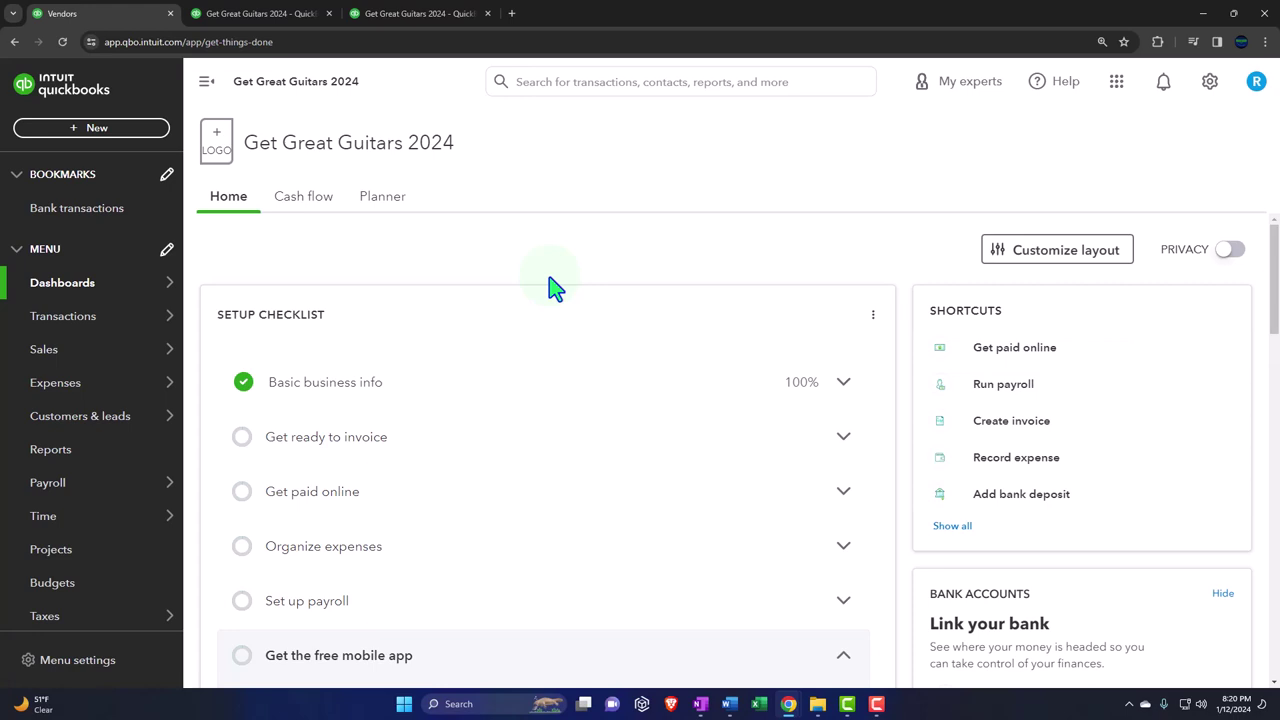
Open Account and settings from the gear menu, landing on the Company section
left_click(1209, 84)
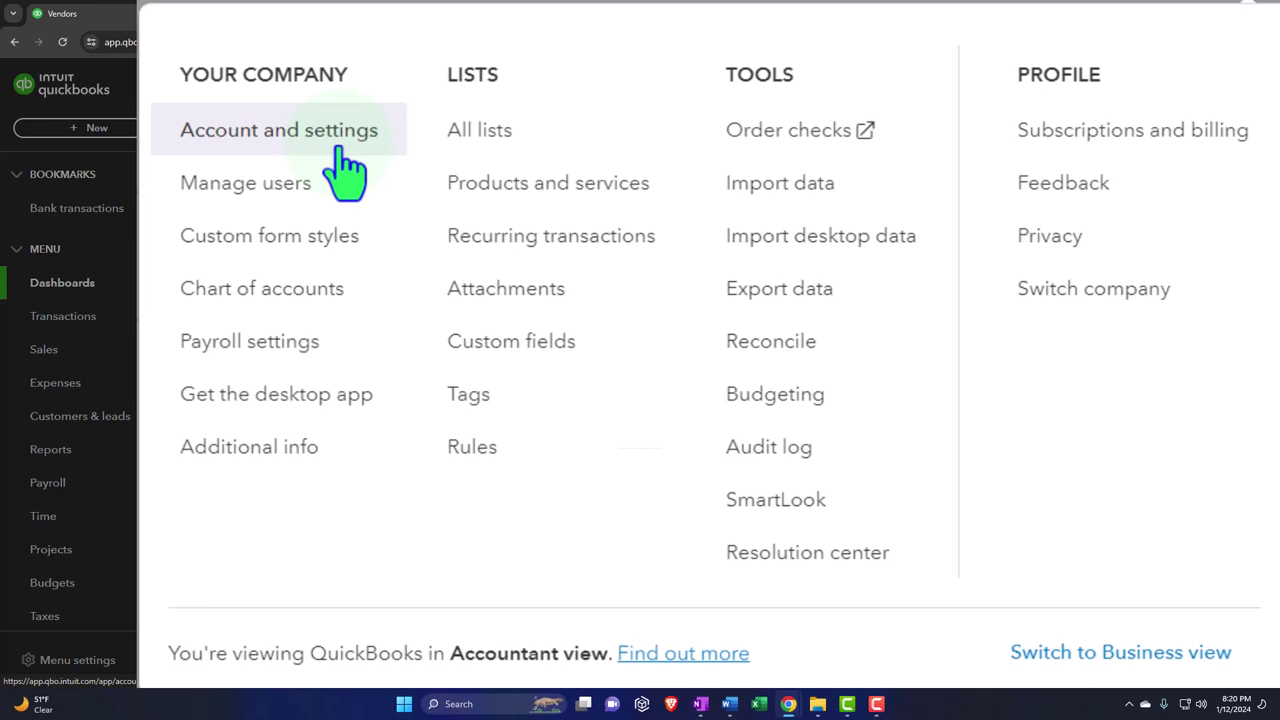
left_click(340, 158)
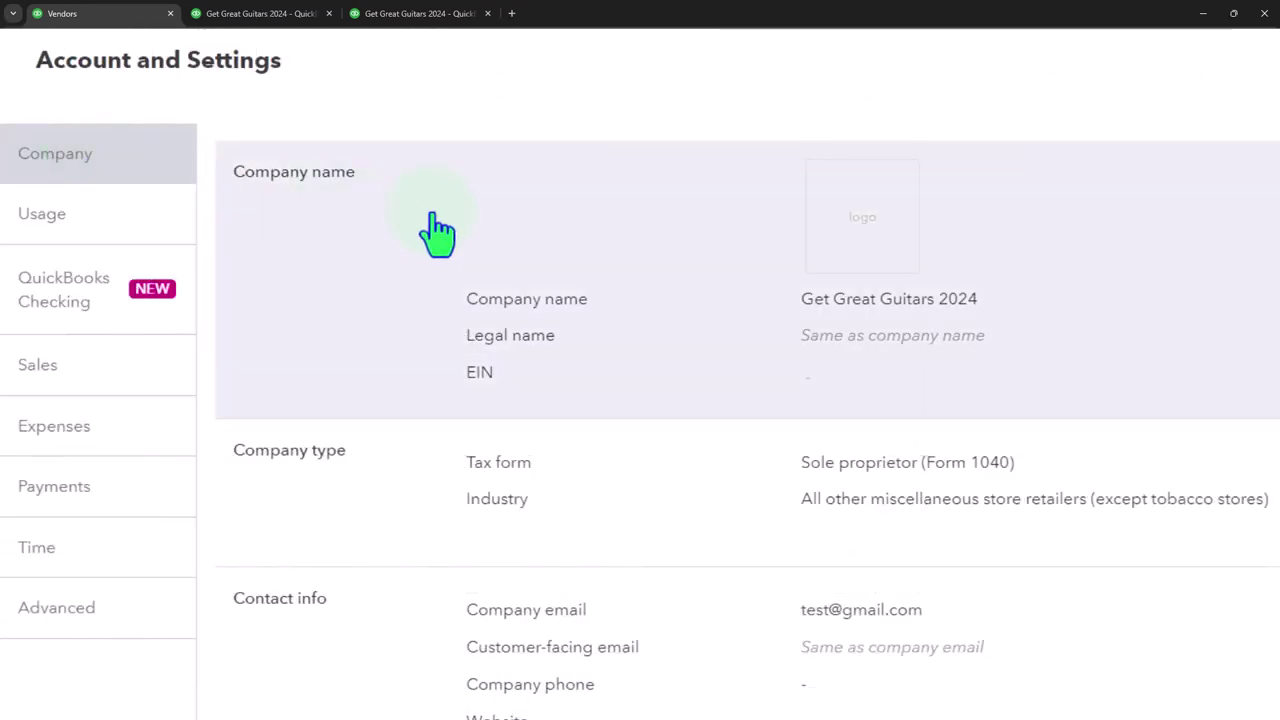
Add a new company logo by choosing a cartoon figure image from Pictures
left_click(437, 232)
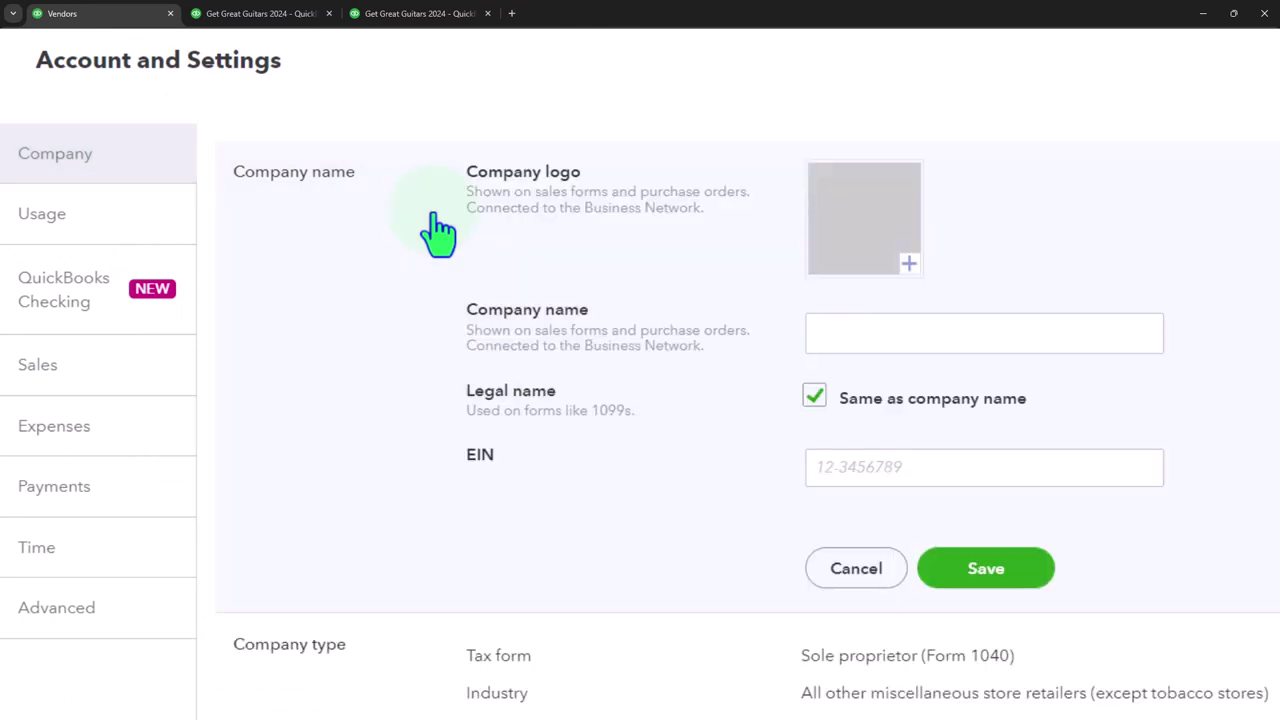
left_click(908, 263)
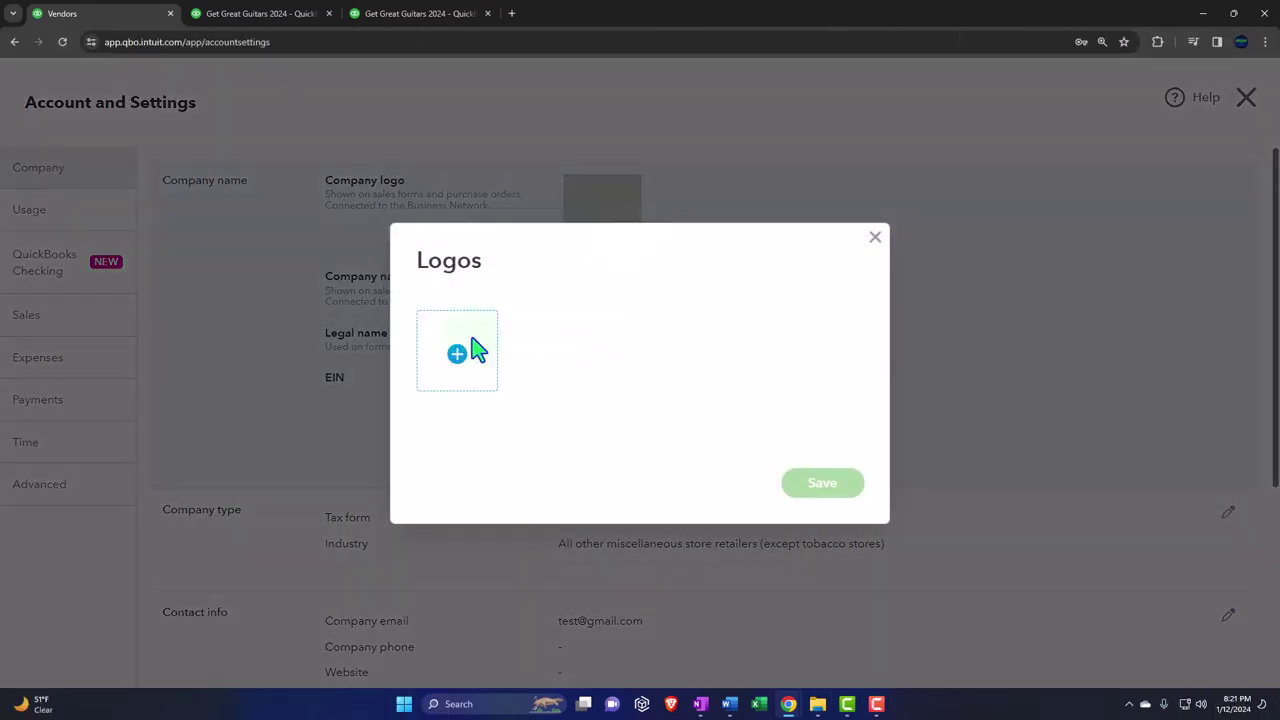
left_click(458, 355)
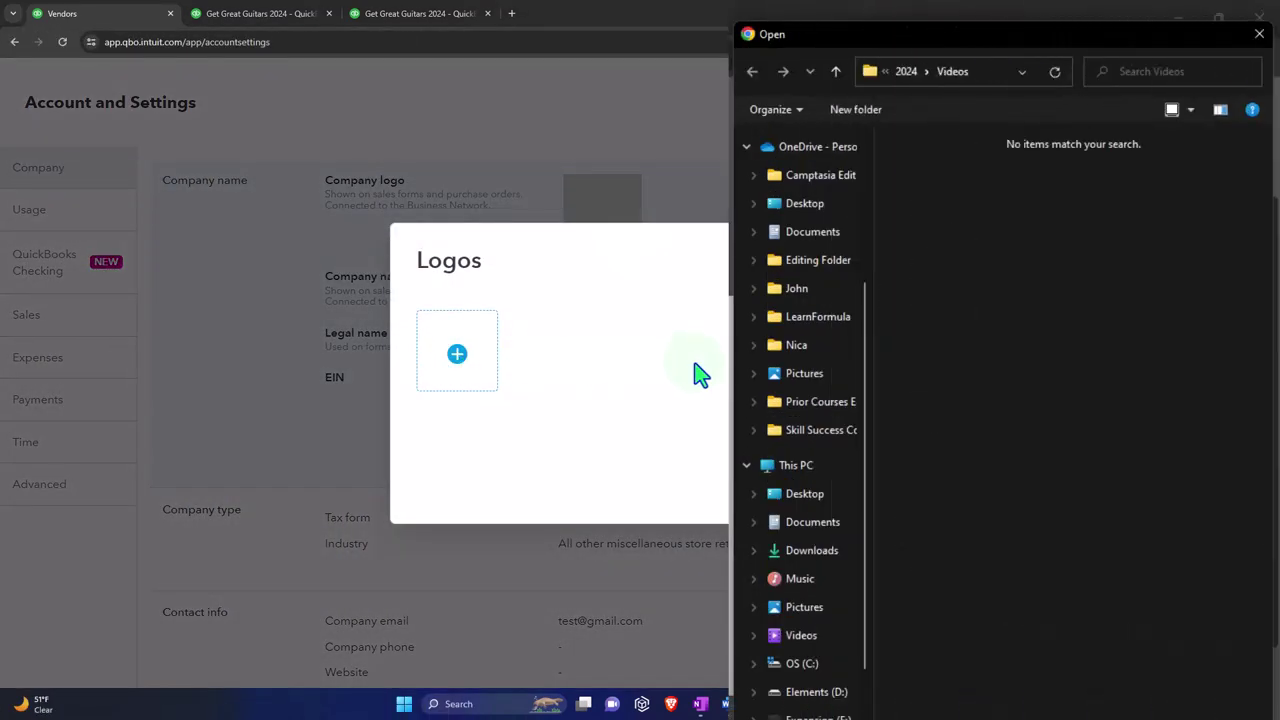
left_click(805, 373)
scroll(1009, 393, "down", 10)
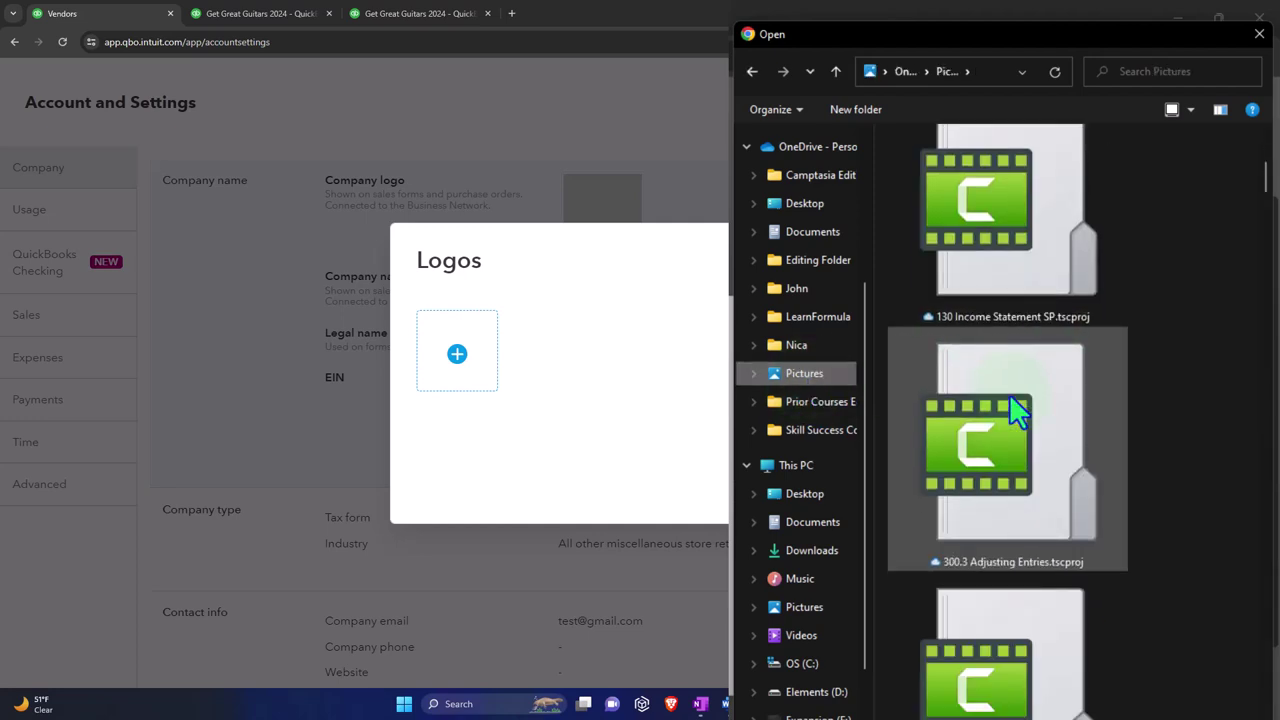
scroll(1013, 400, "down", 5)
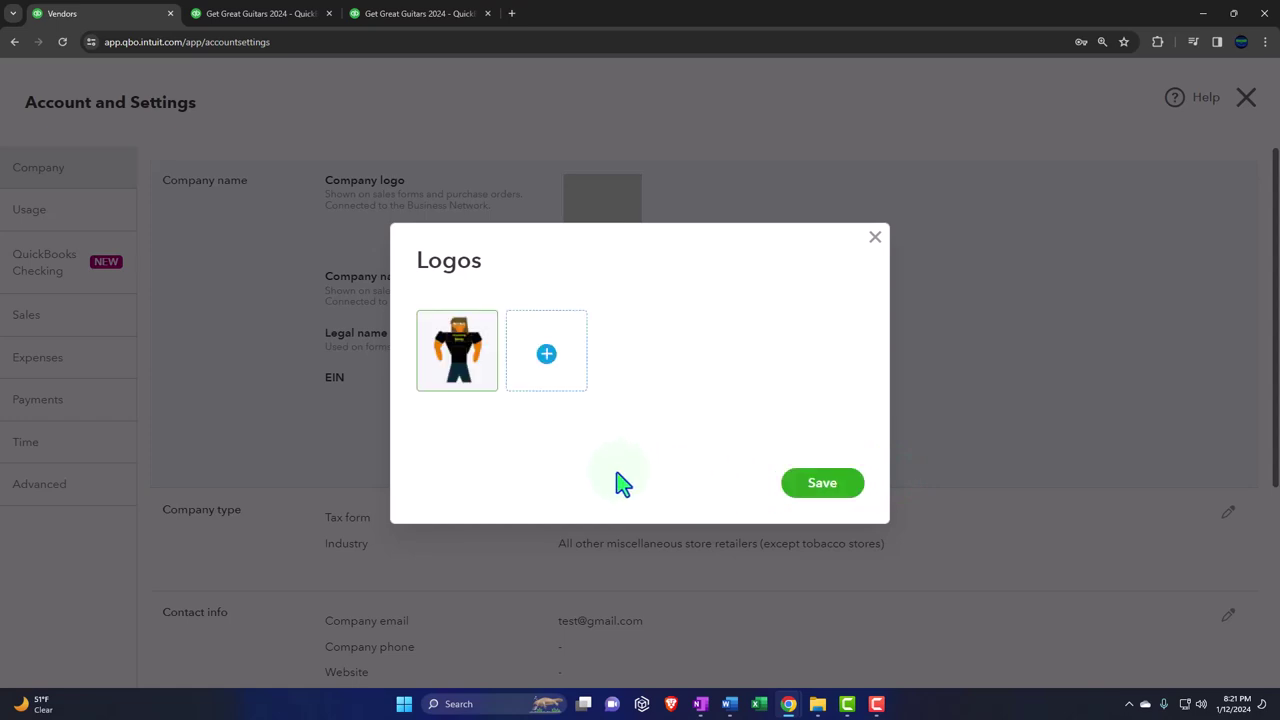
Save the uploaded logo, enter the company's EIN, and save the company name settings
left_click(824, 495)
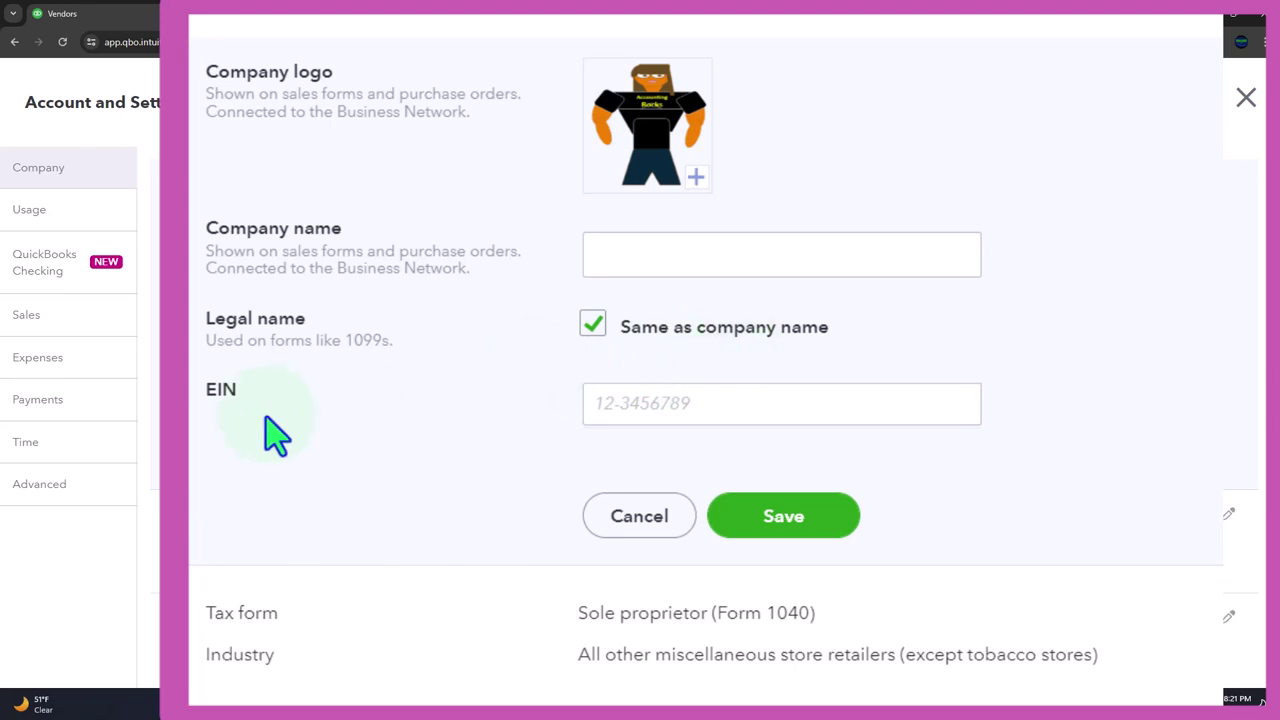
left_click(620, 410)
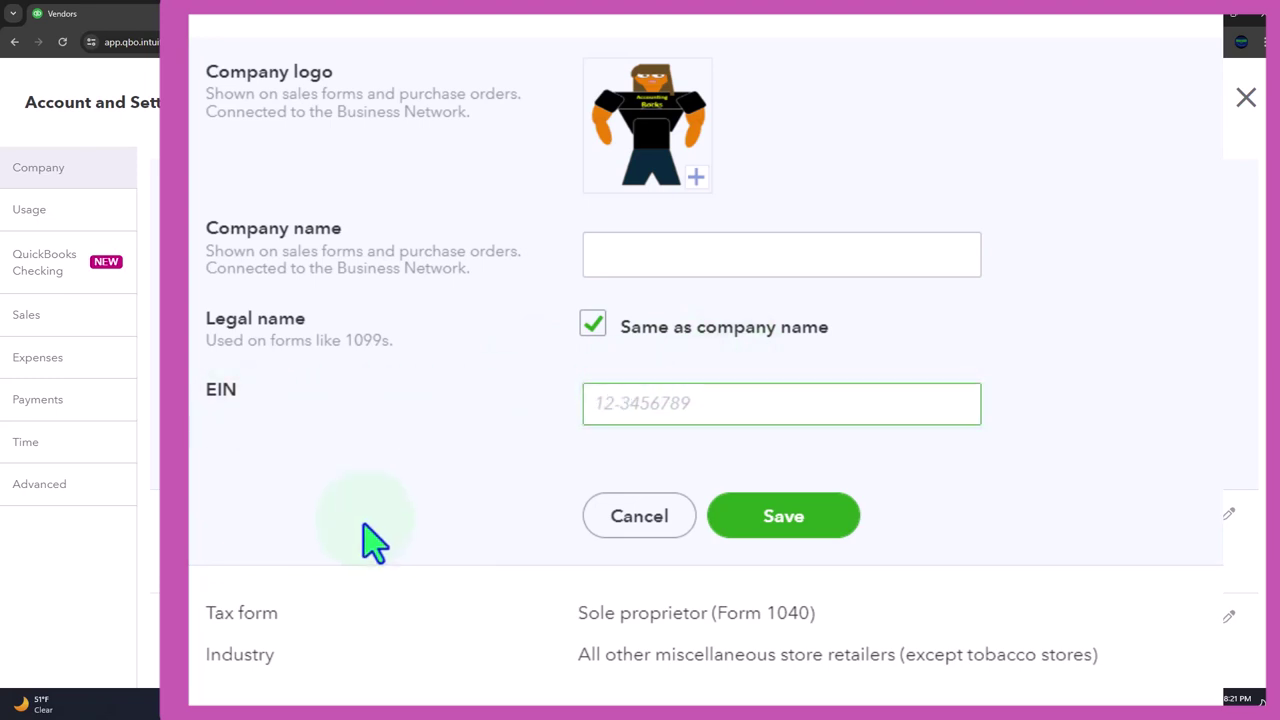
type("12")
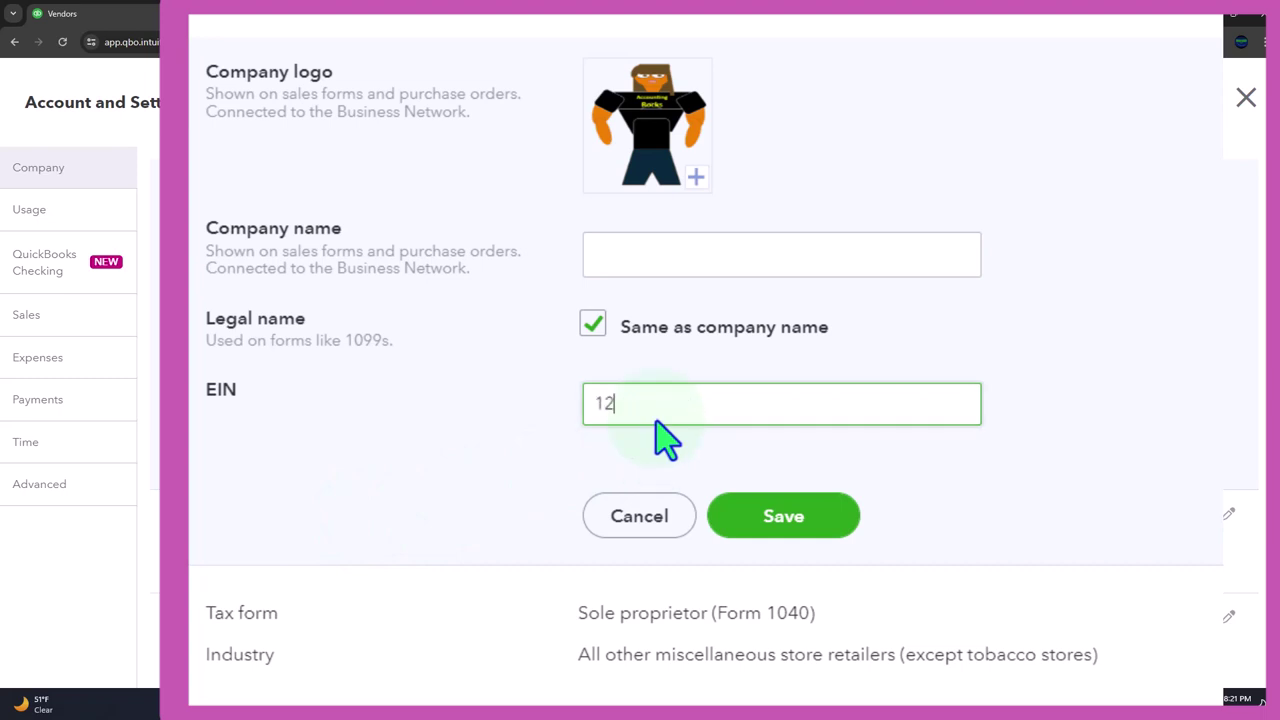
type("-1324598")
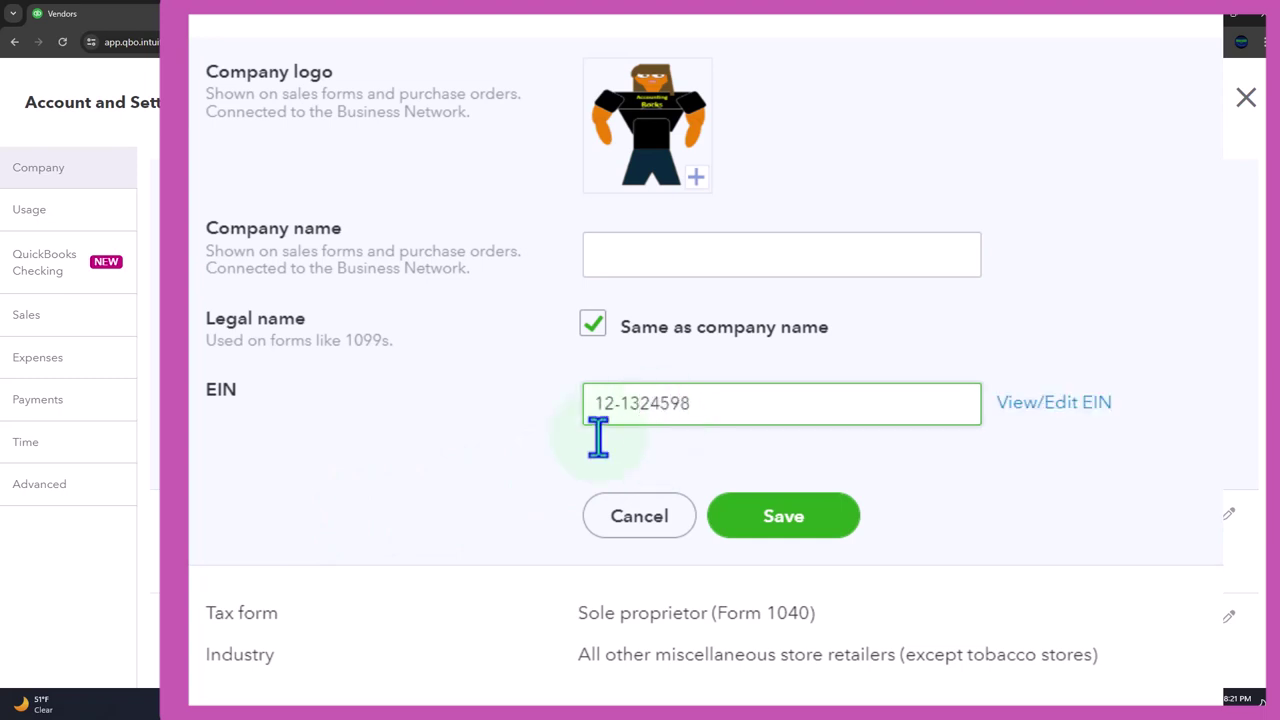
left_click(452, 474)
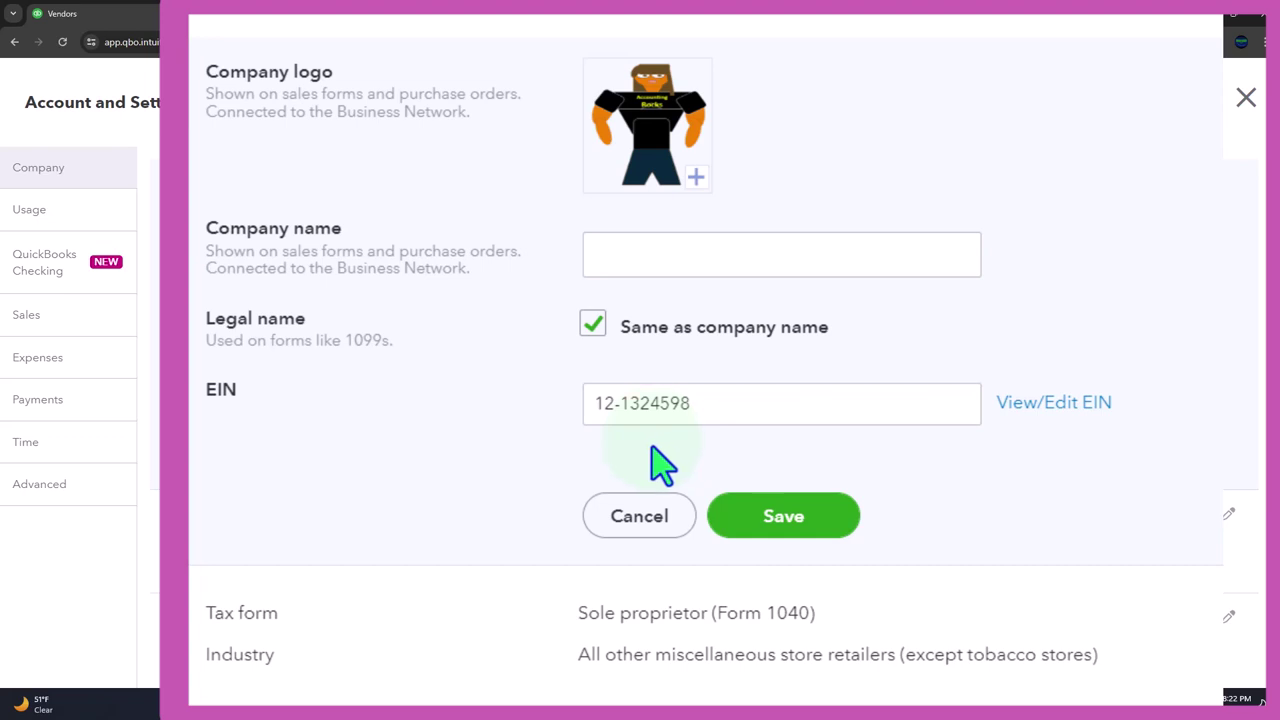
left_click(790, 516)
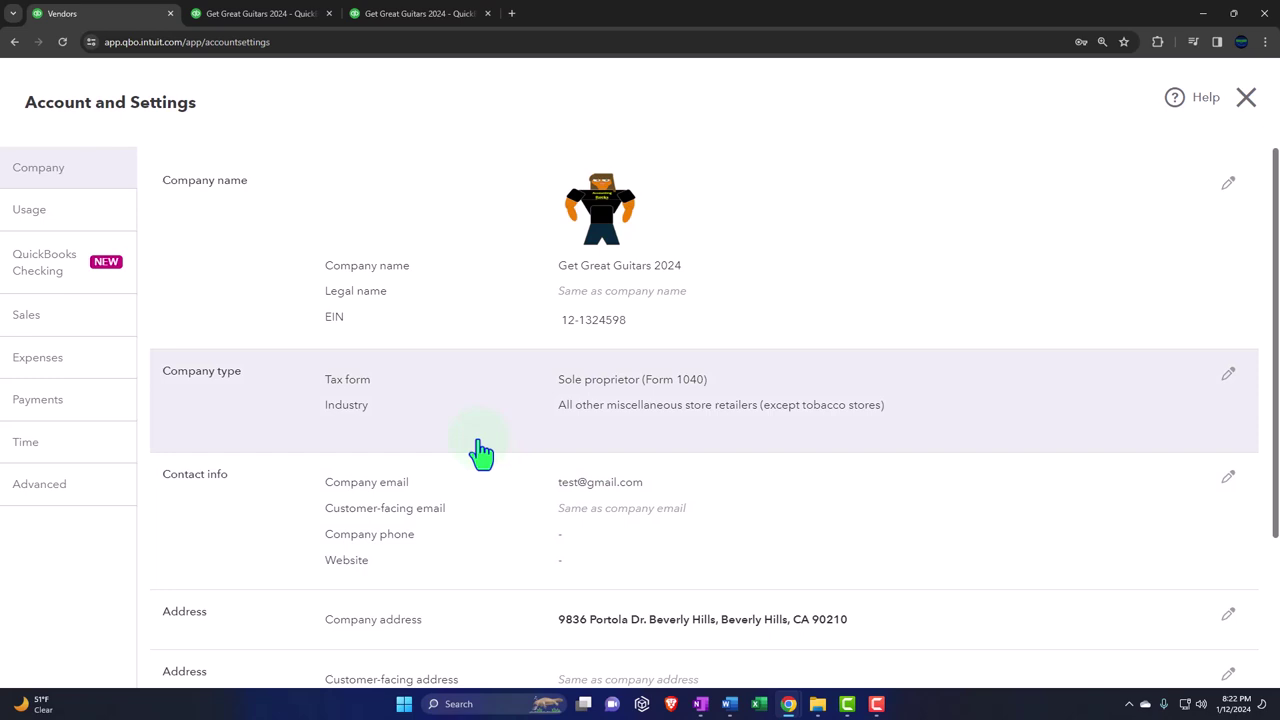
Keep Sole proprietor as the tax form, check the Industry, then open Contact info
left_click(481, 453)
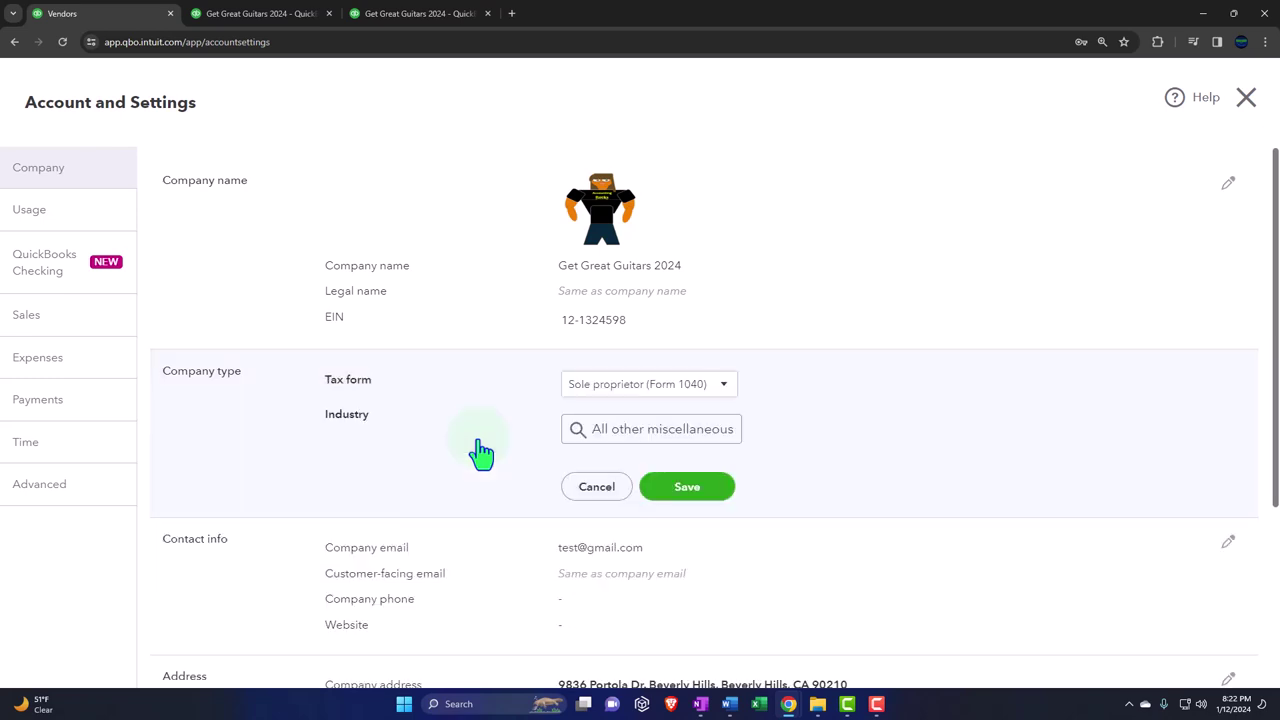
left_click(722, 390)
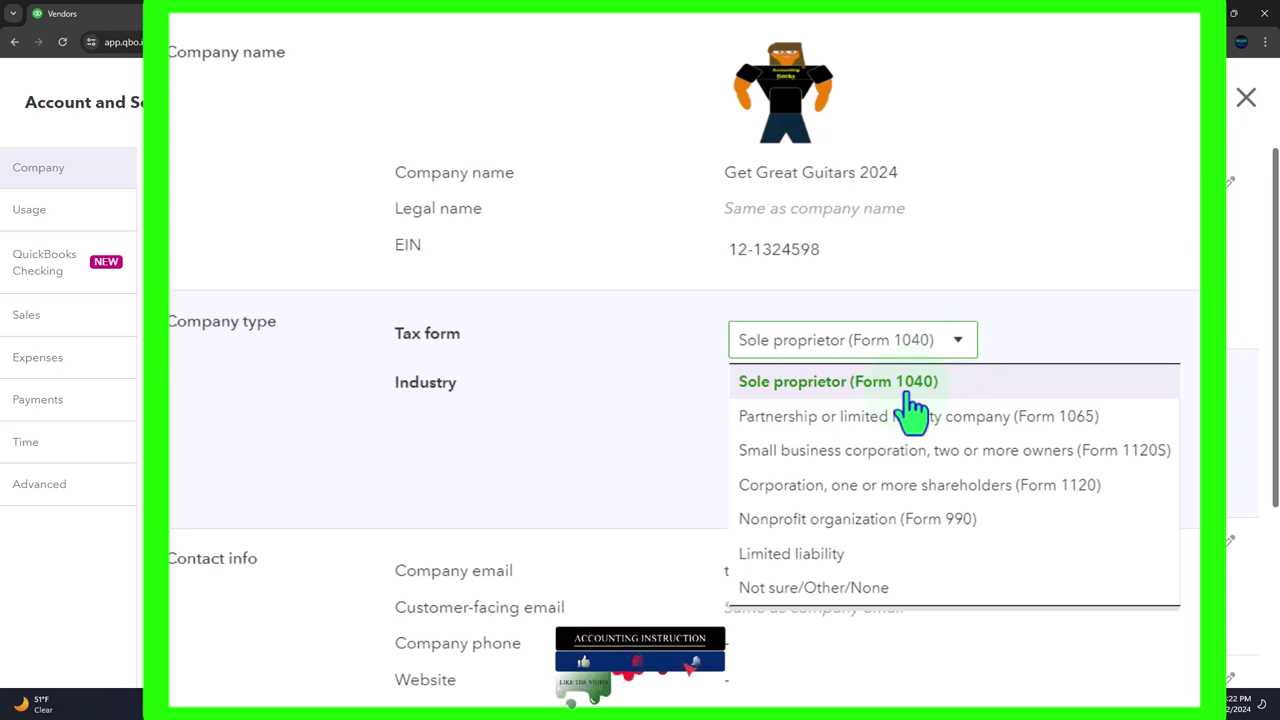
left_click(551, 400)
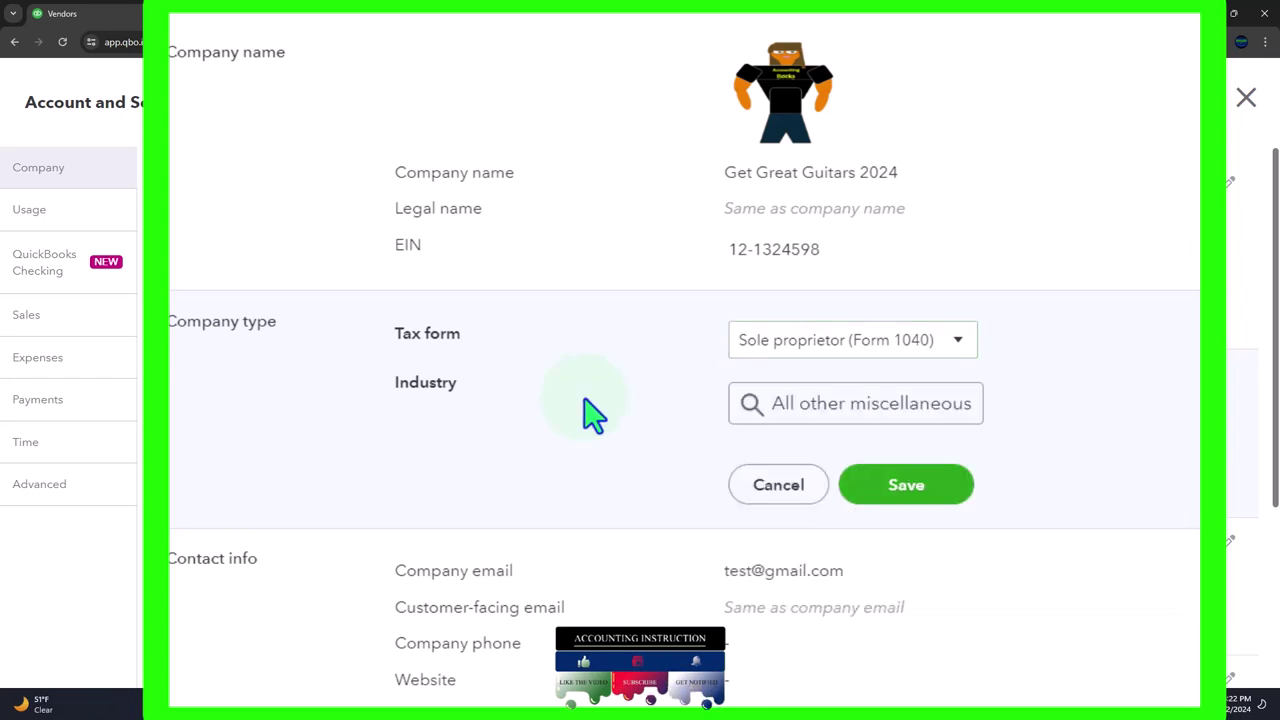
left_click(832, 405)
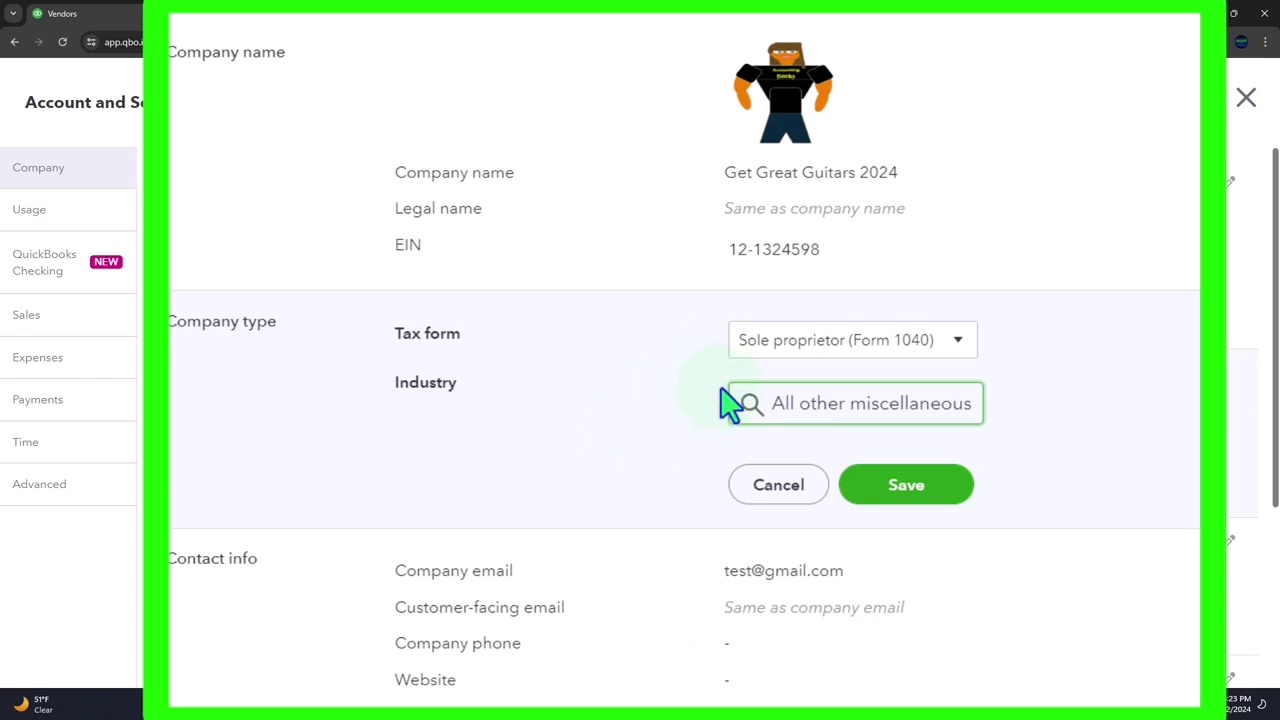
scroll(708, 407, "down", 2)
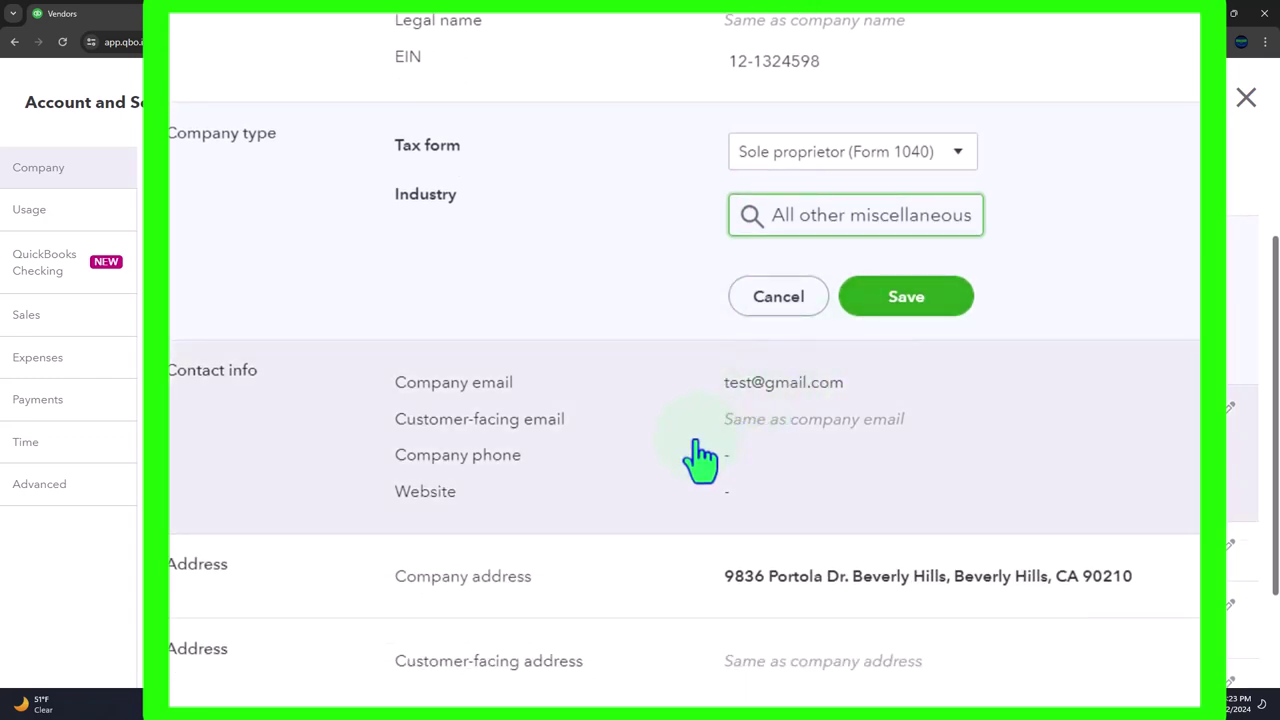
left_click(698, 457)
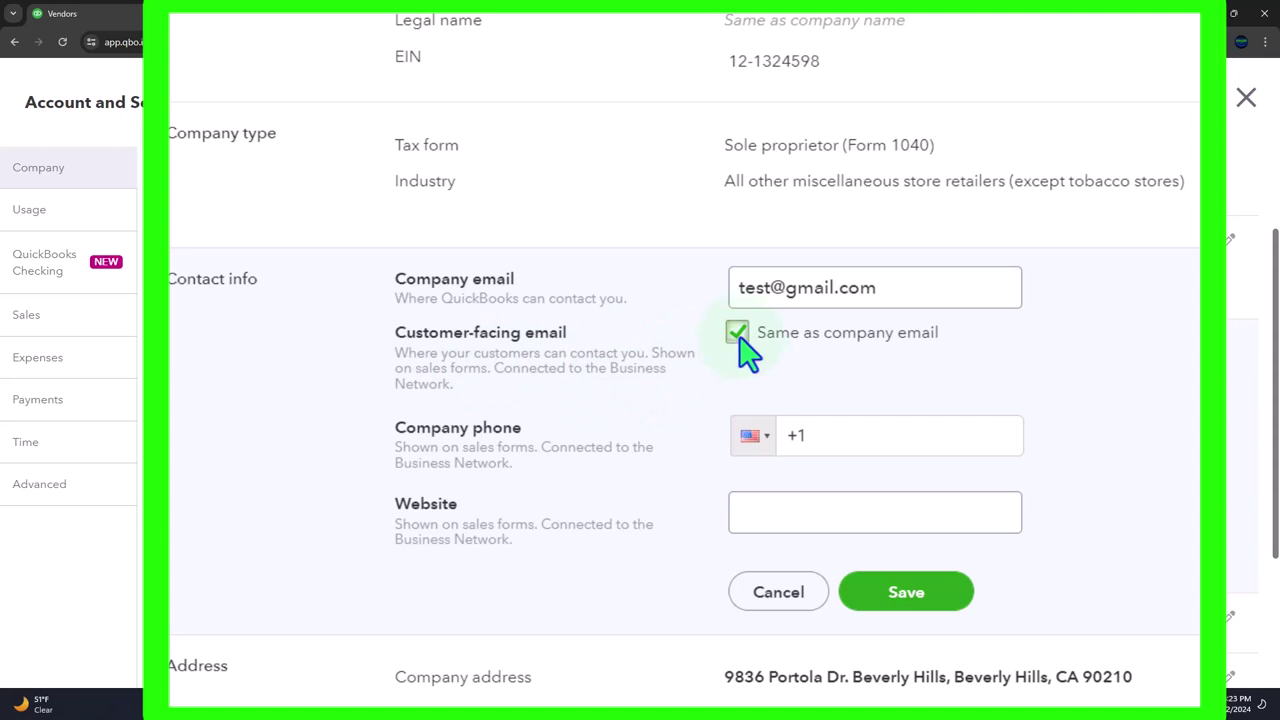
Enter the company phone number and a misspelled website, webstite.com
left_click(843, 437)
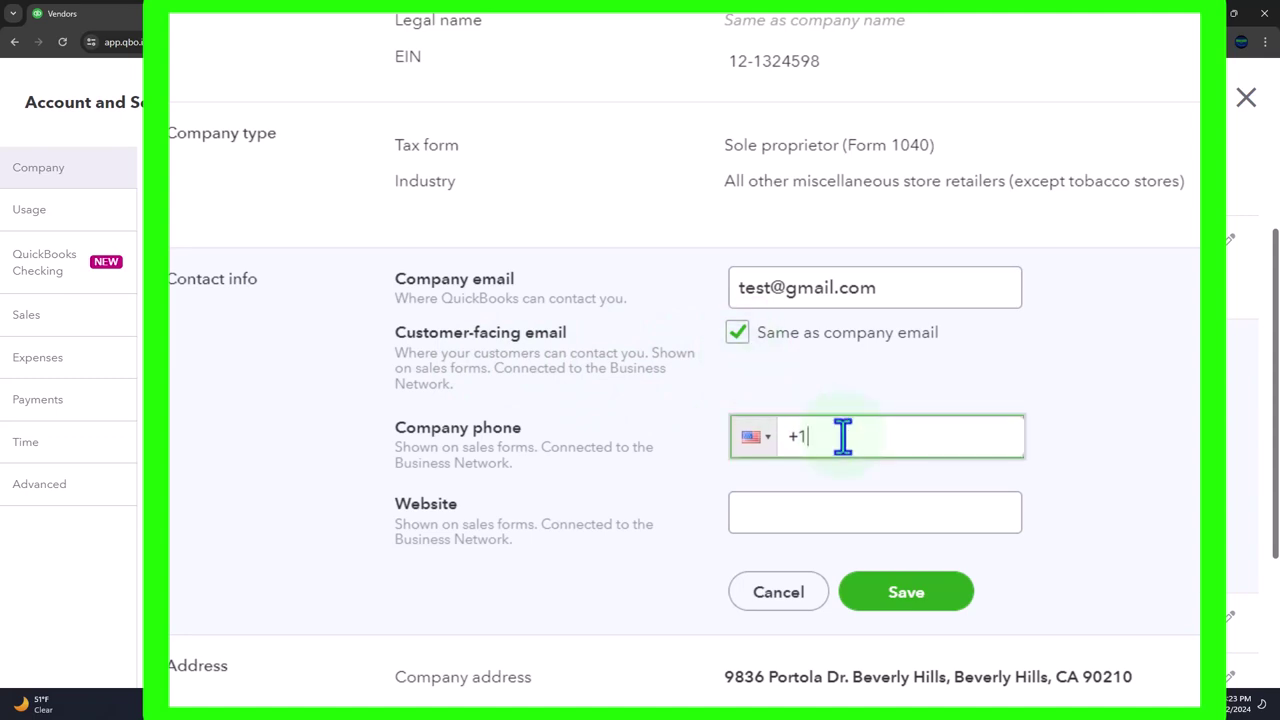
type("999) 9")
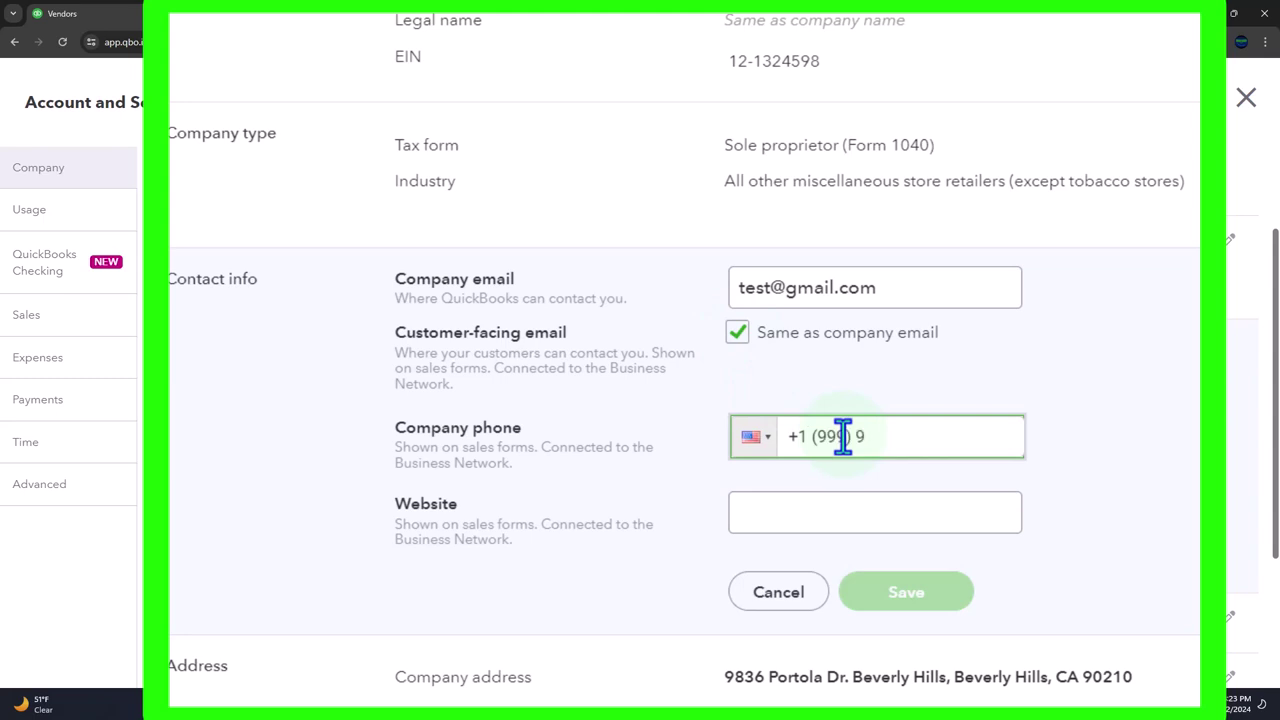
type("99-9999")
left_click(832, 524)
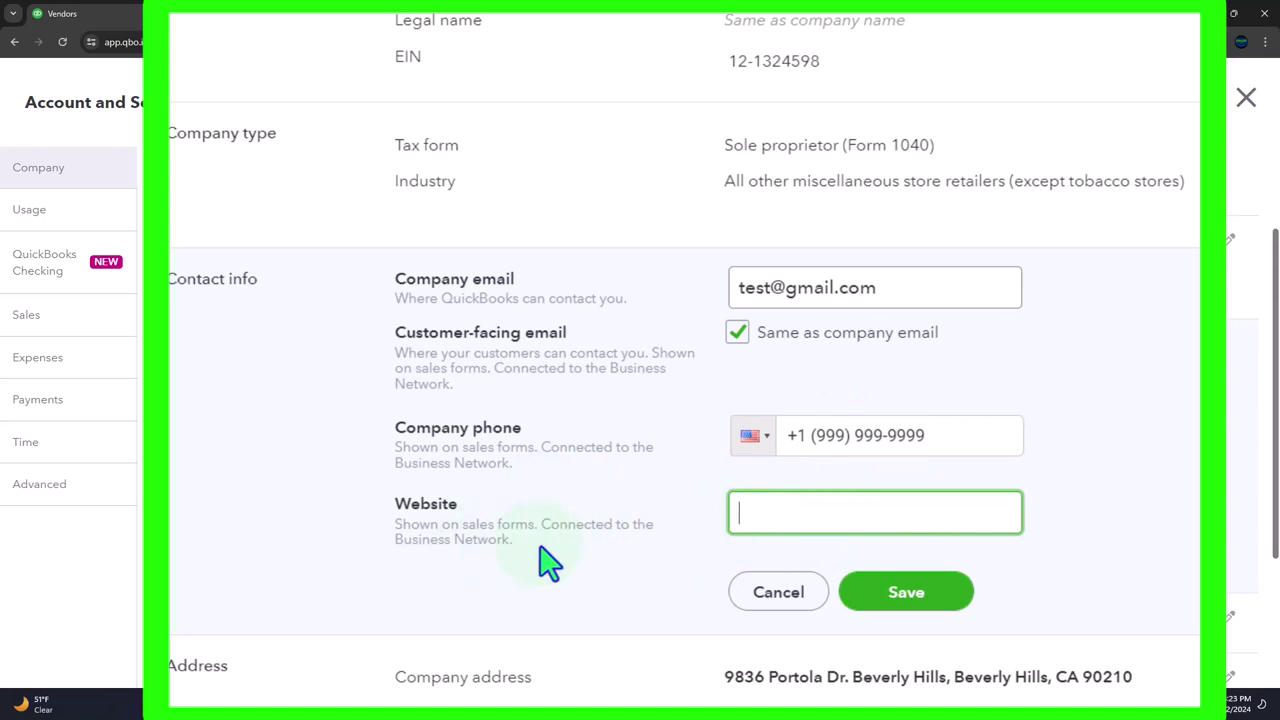
type("web")
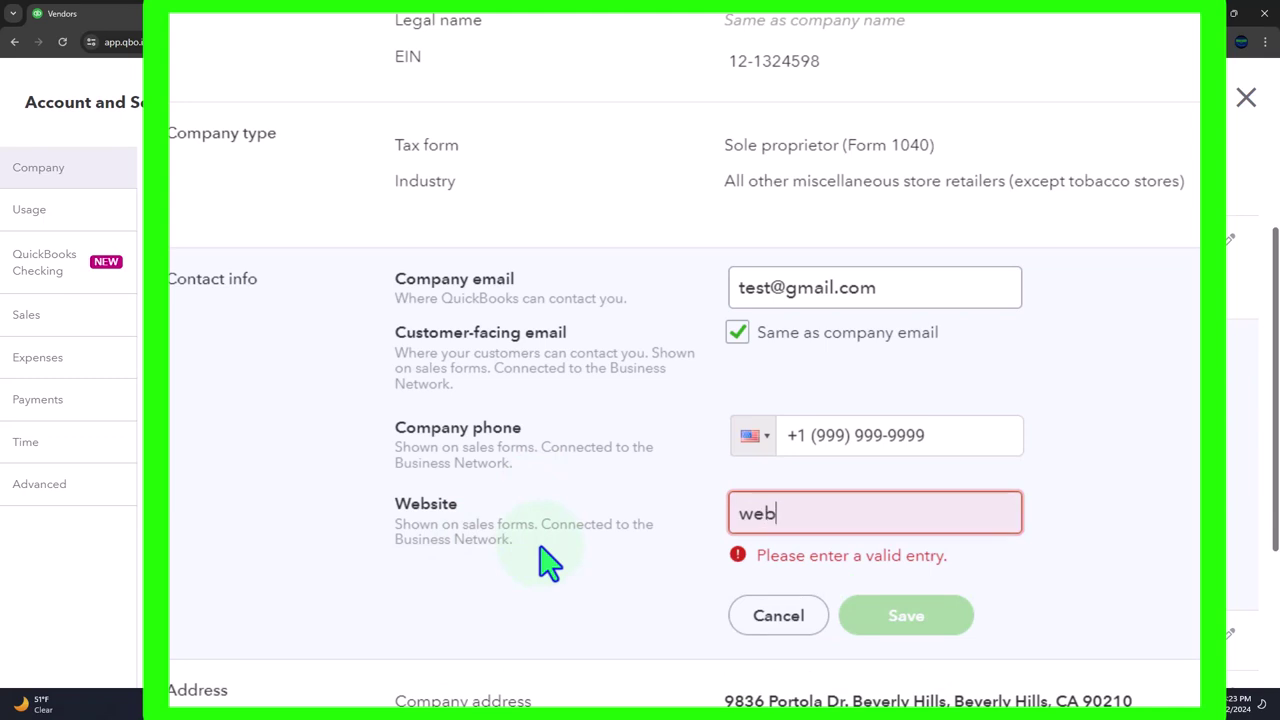
type("stite.com")
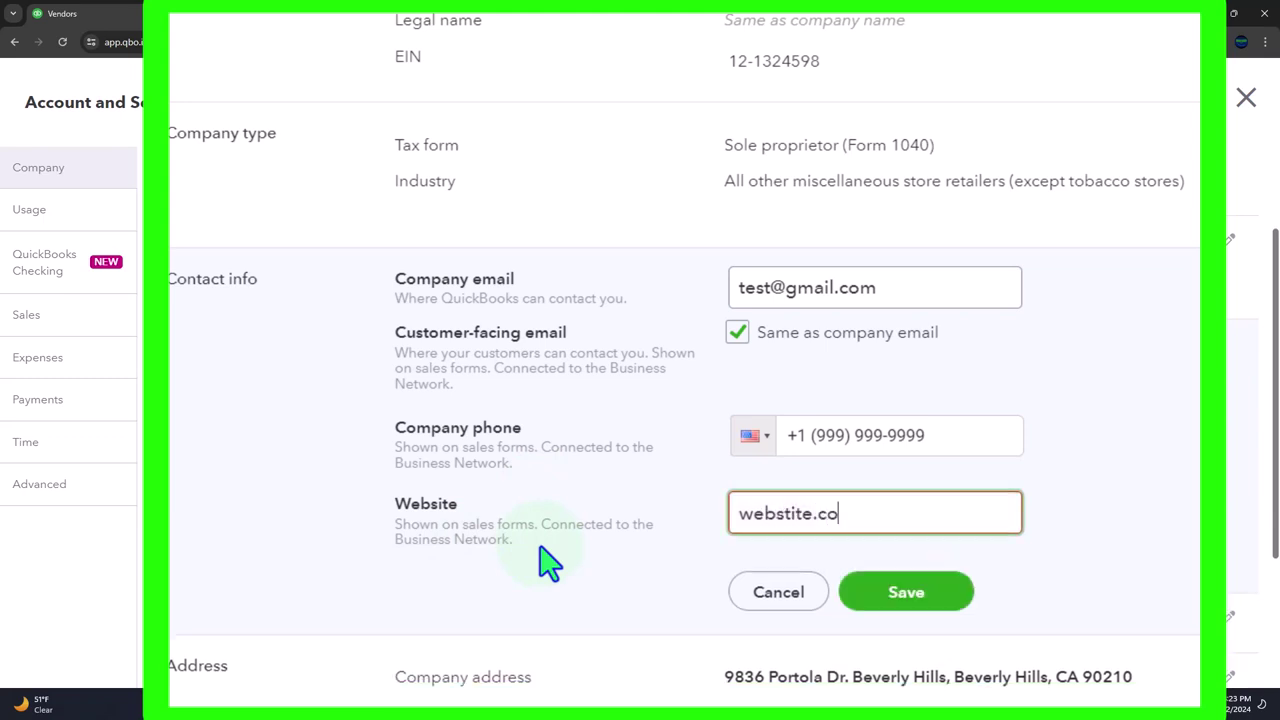
left_click(1143, 540)
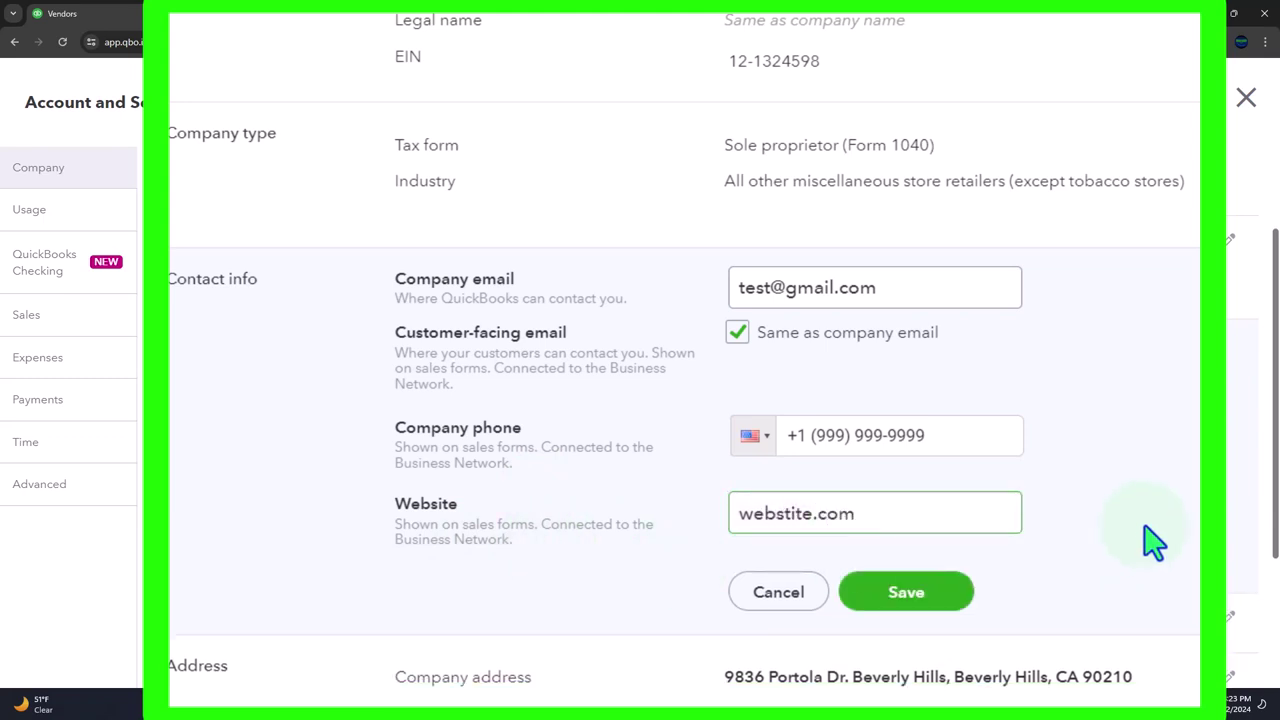
Correct the website to website.com and save the contact info
left_click(832, 520)
left_click(808, 517)
key("BackSpace")
key("BackSpace")
key("BackSpace")
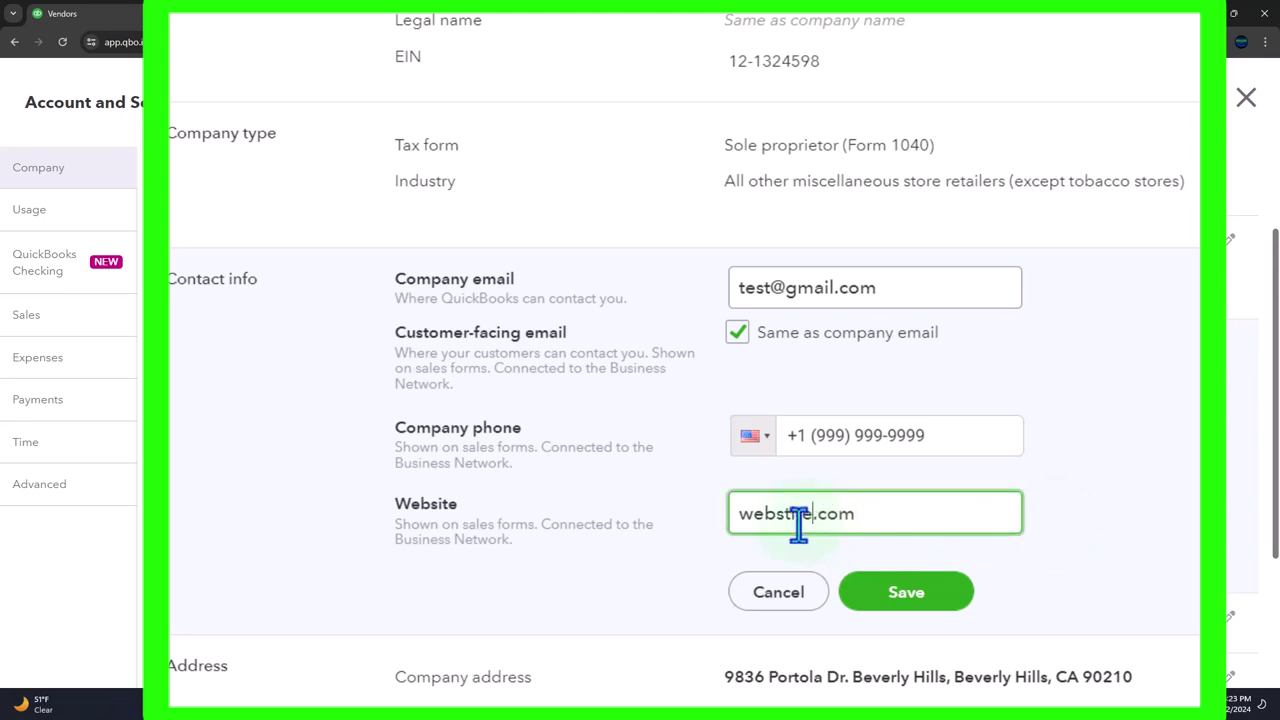
key("BackSpace")
key("BackSpace")
key("BackSpace")
key("BackSpace")
key("BackSpace")
type("GGG")
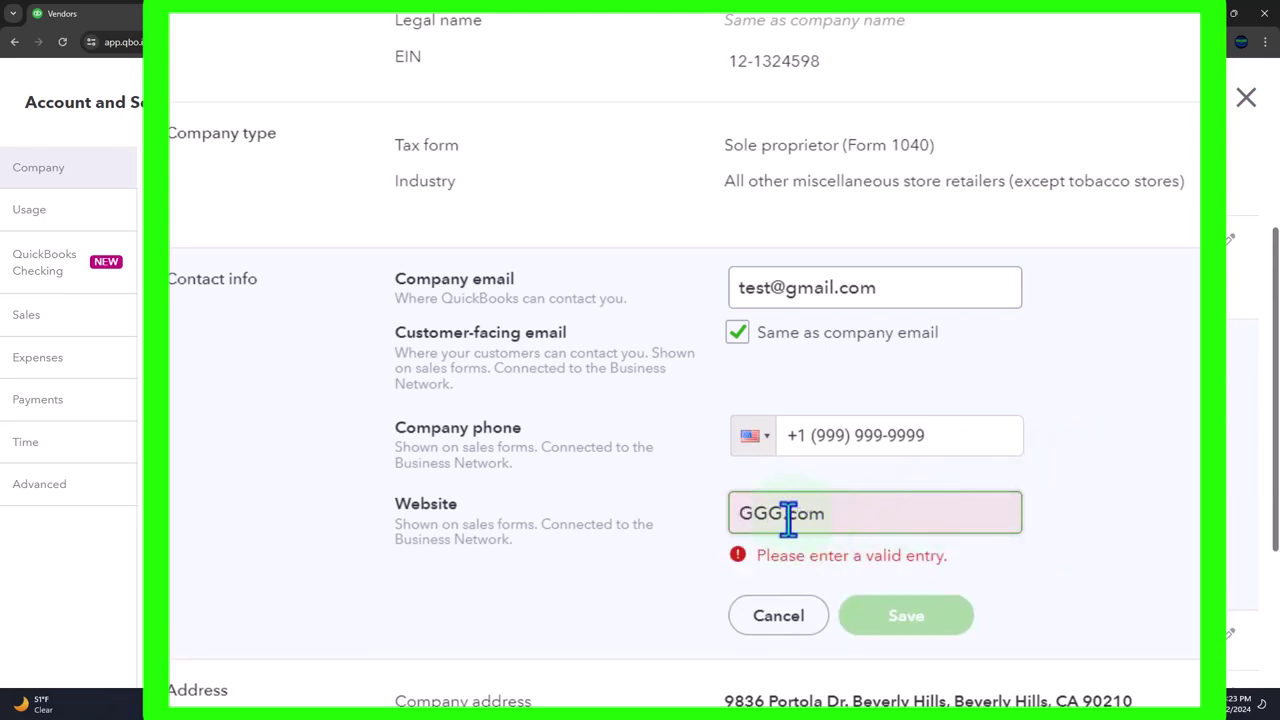
left_click(782, 516)
key("BackSpace")
key("BackSpace")
key("BackSpace")
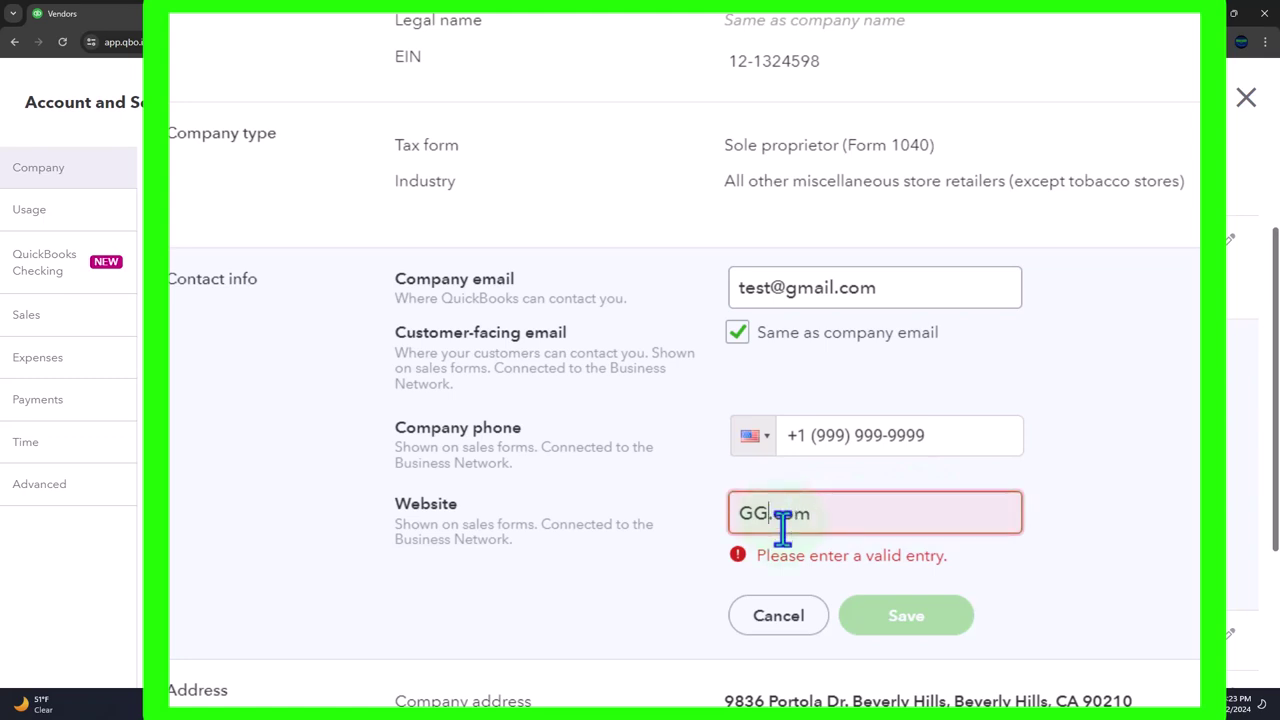
type("website")
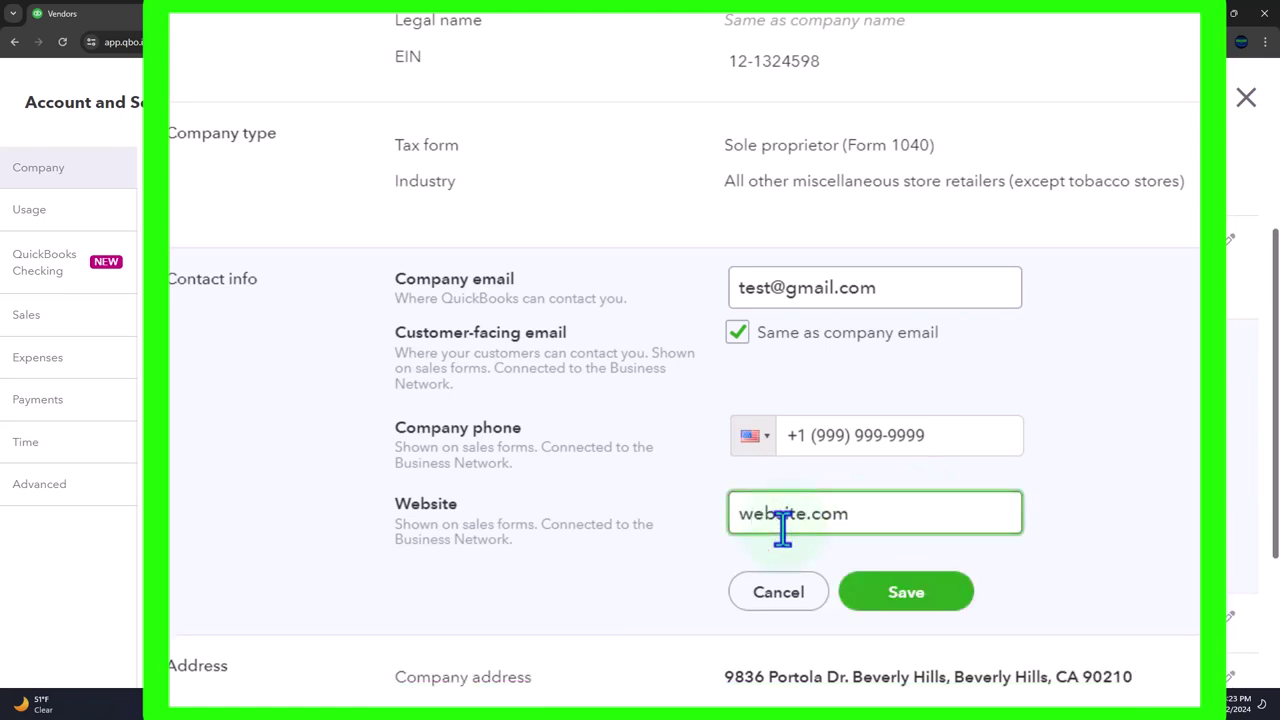
left_click(886, 598)
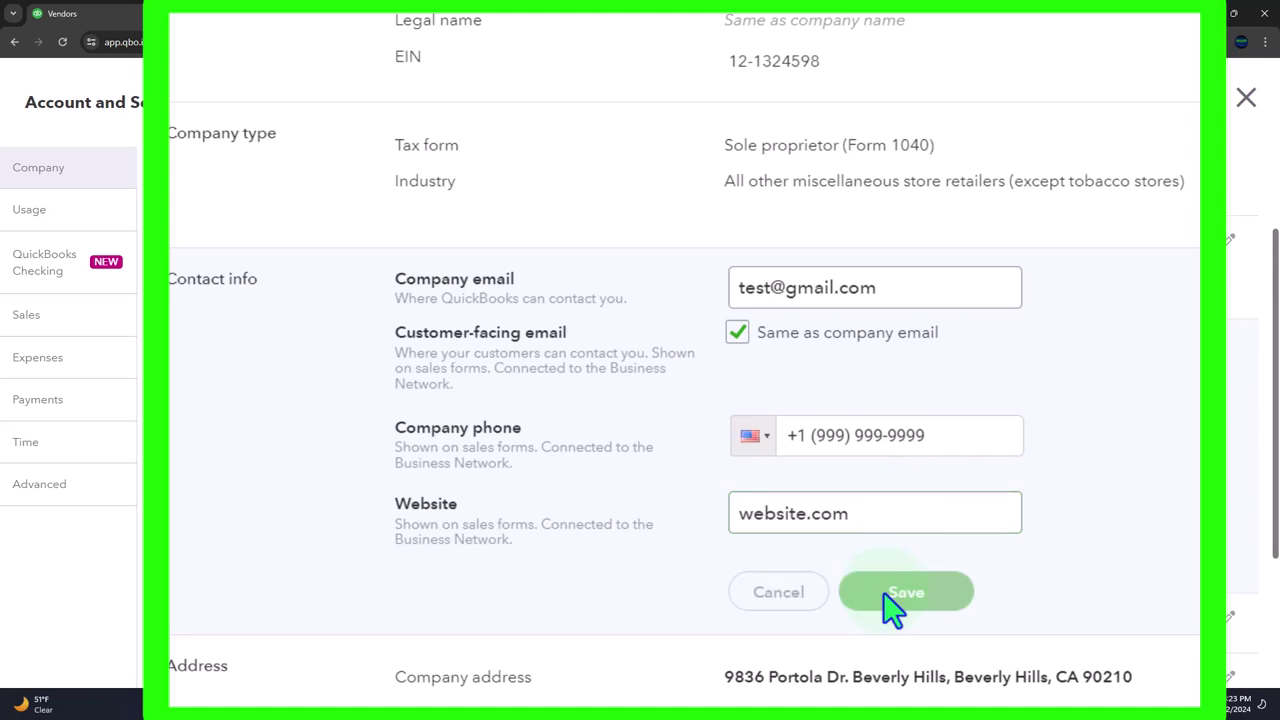
scroll(677, 550, "down", 1)
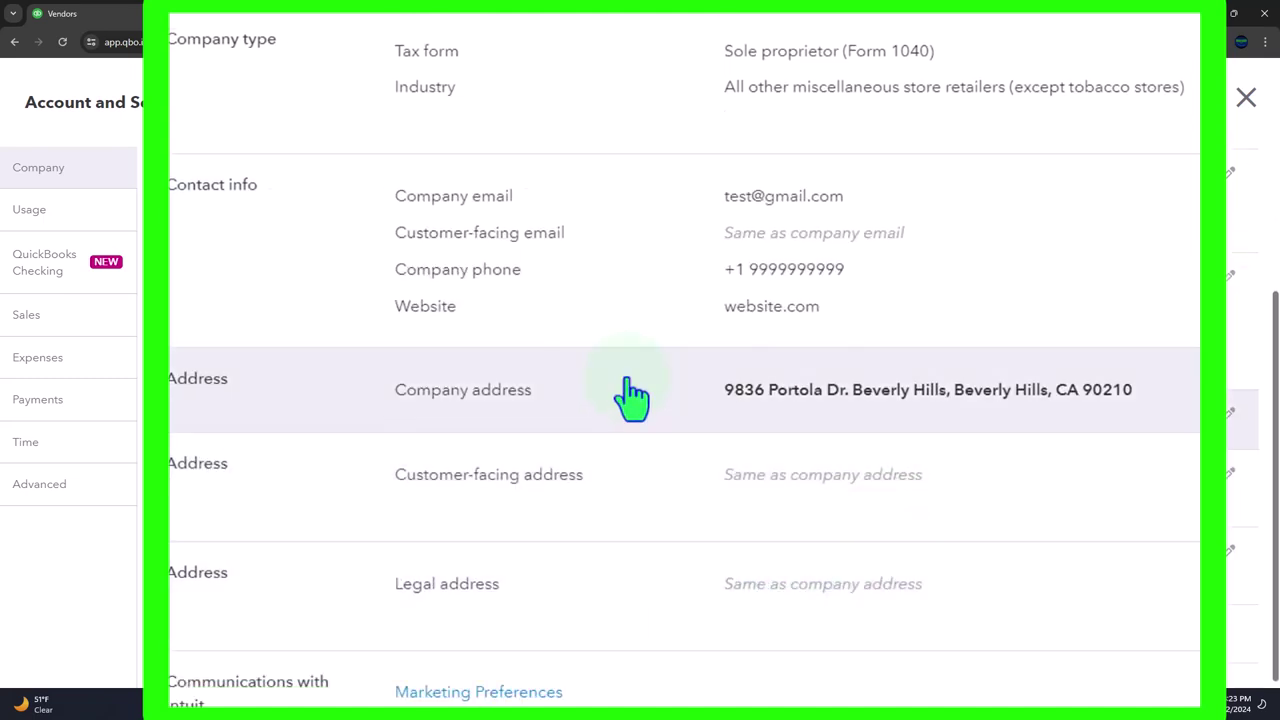
Review and save the California company address, confirming it is correct as entered
left_click(624, 396)
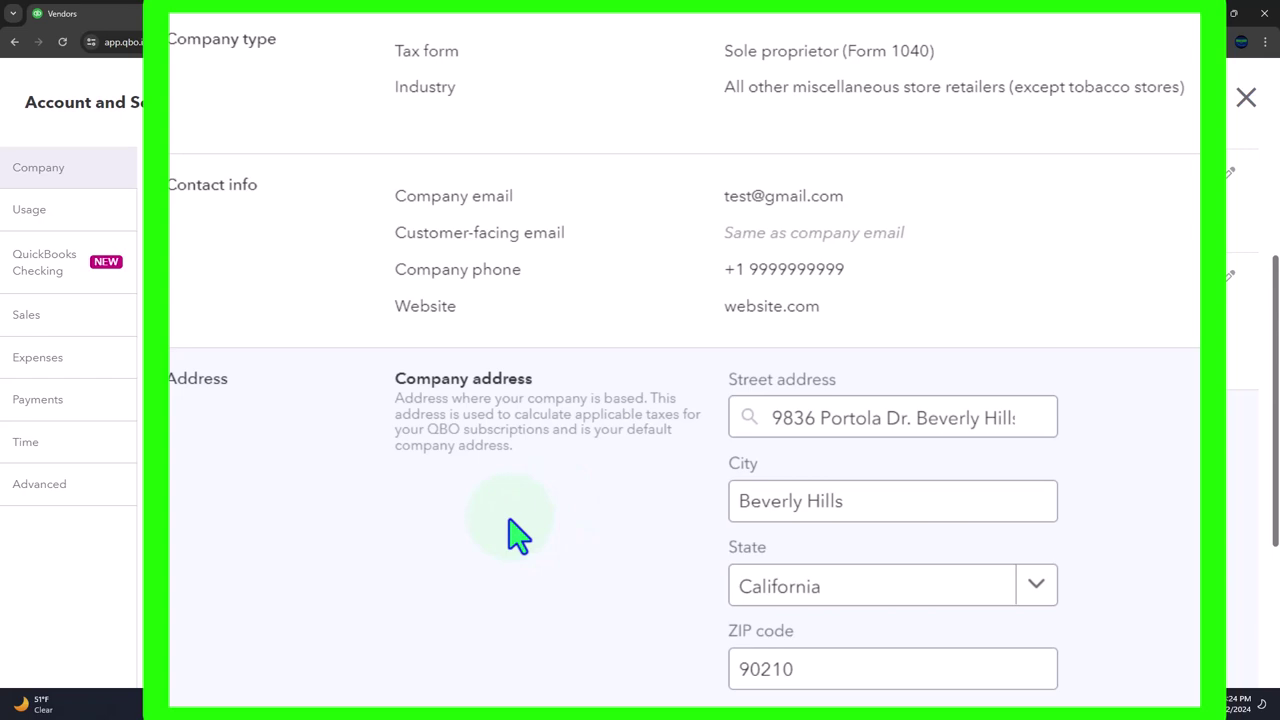
scroll(517, 535, "down", 1)
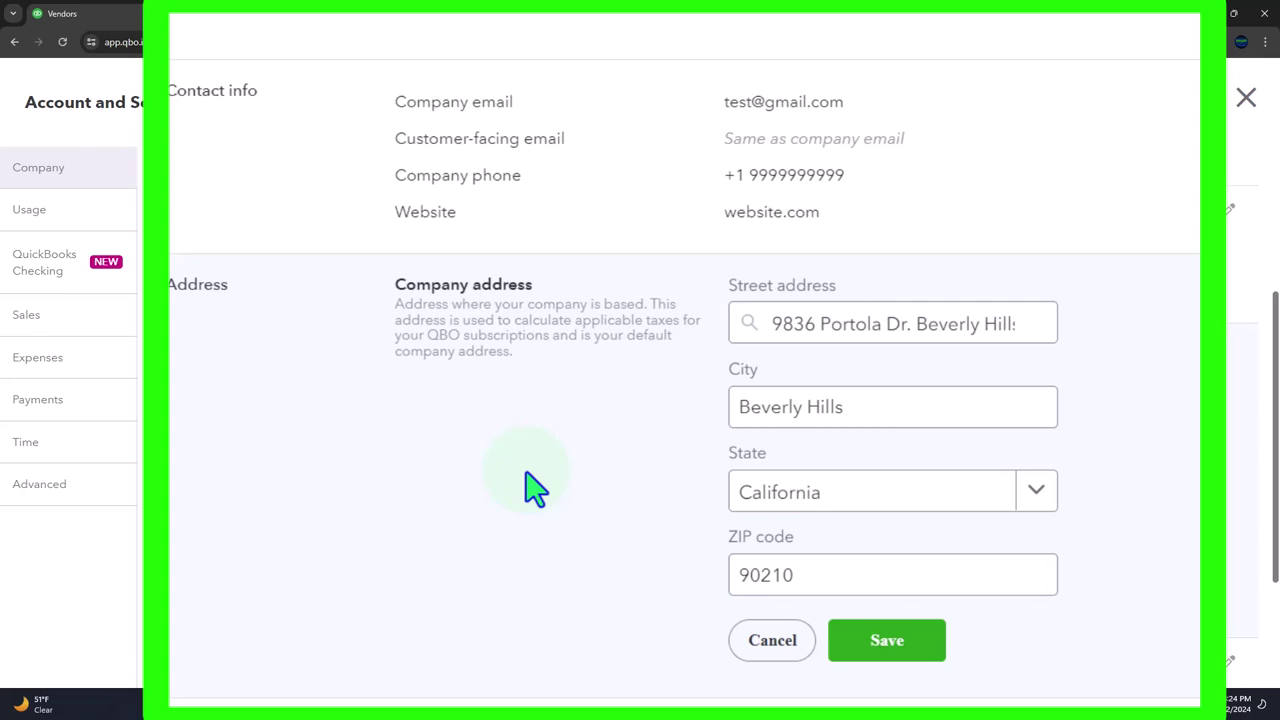
scroll(530, 486, "down", 1)
scroll(530, 486, "down", 1)
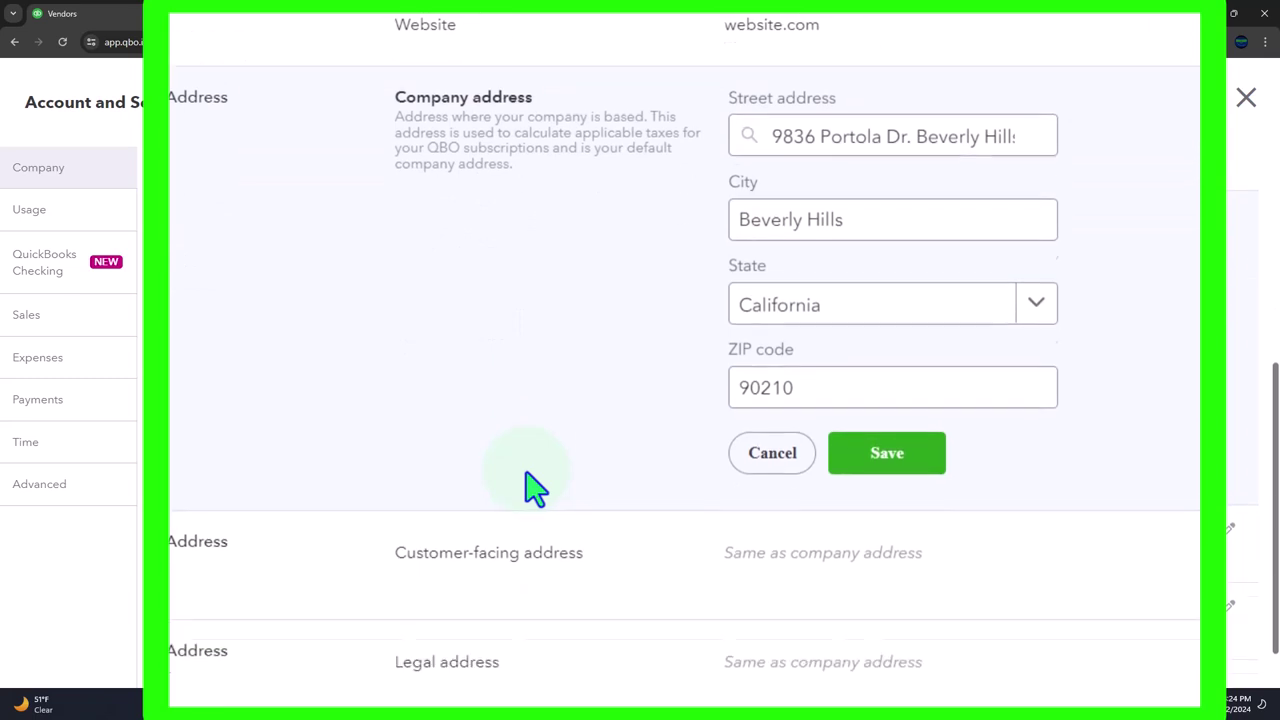
left_click(860, 462)
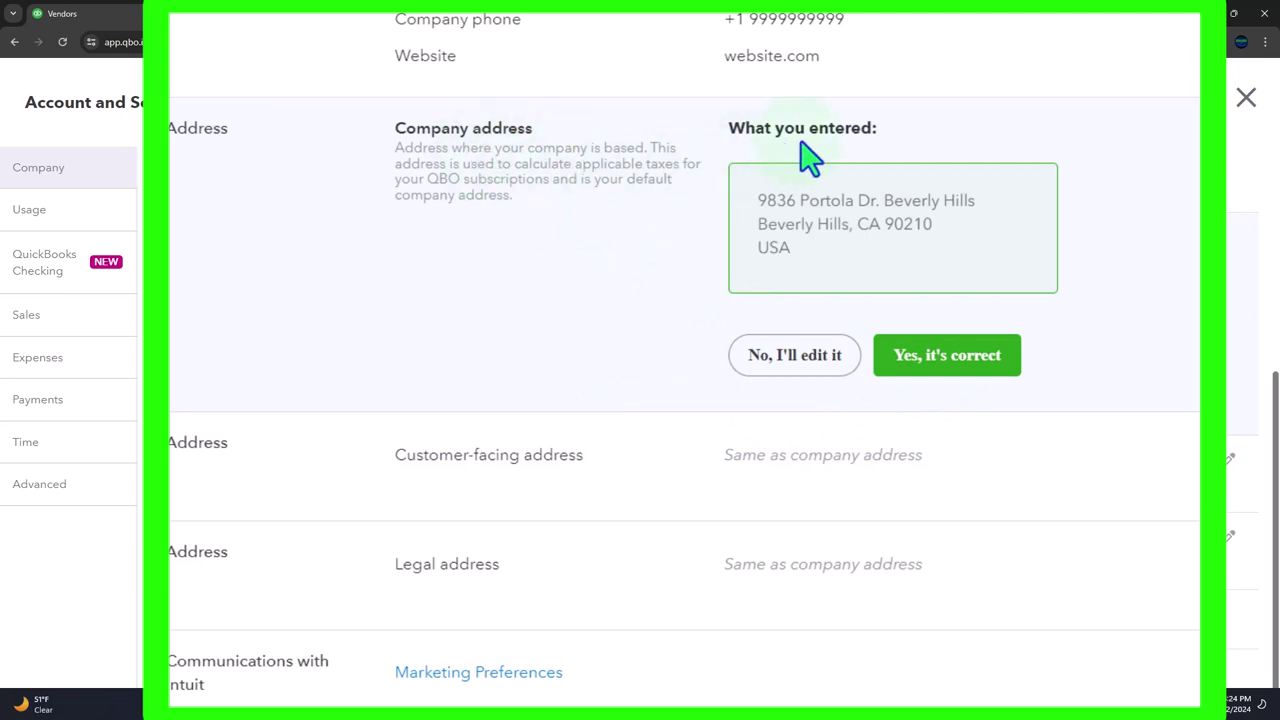
left_click(965, 362)
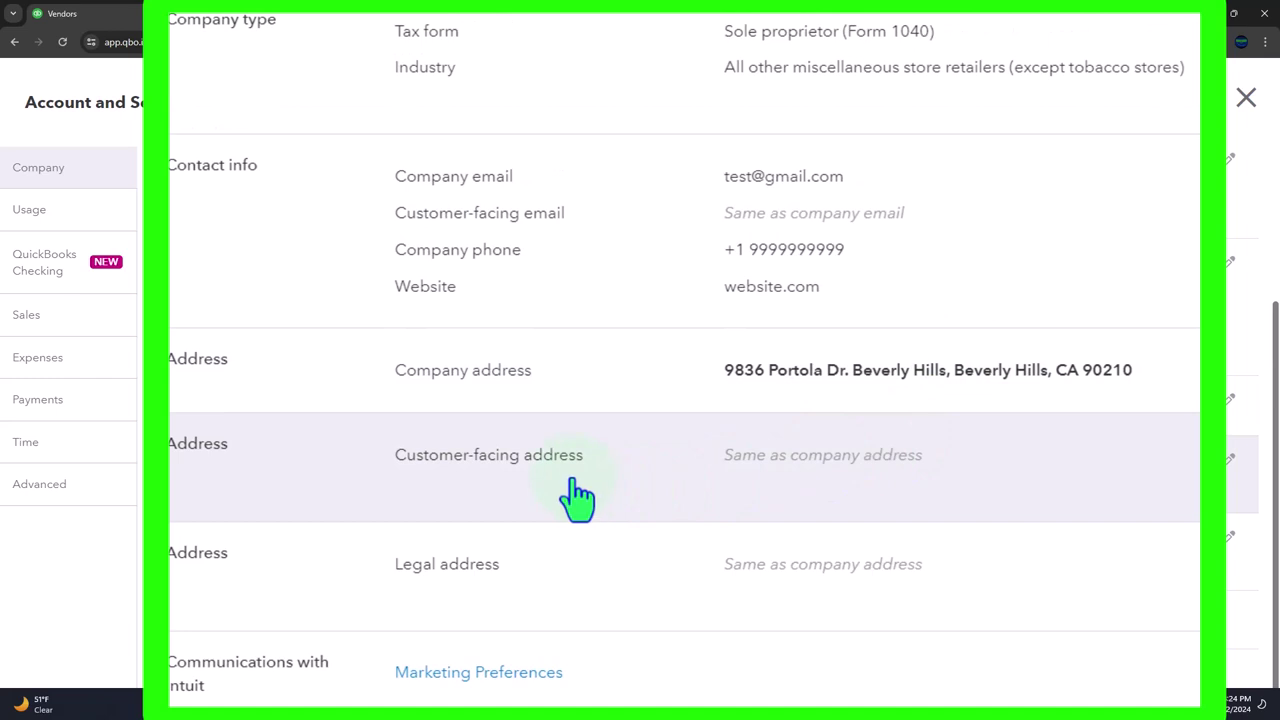
Check the customer-facing and legal address settings, both same as company address
left_click(690, 500)
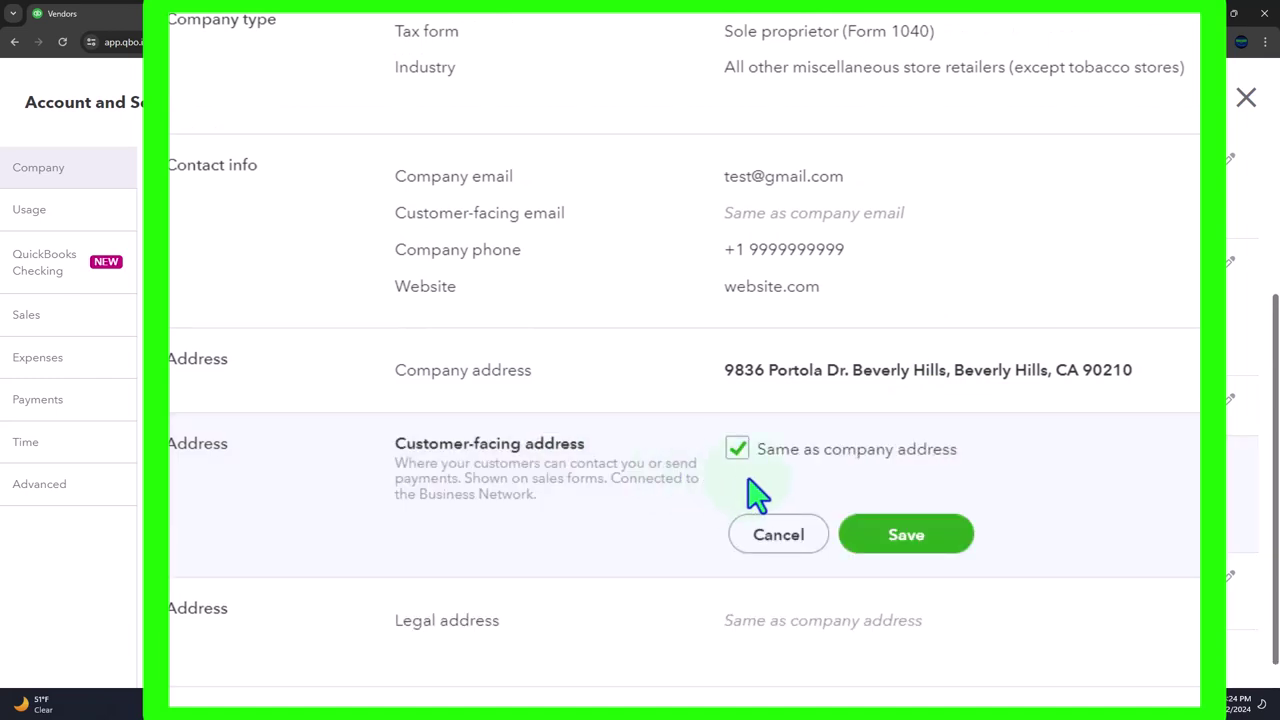
scroll(760, 515, "down", 1)
left_click(612, 578)
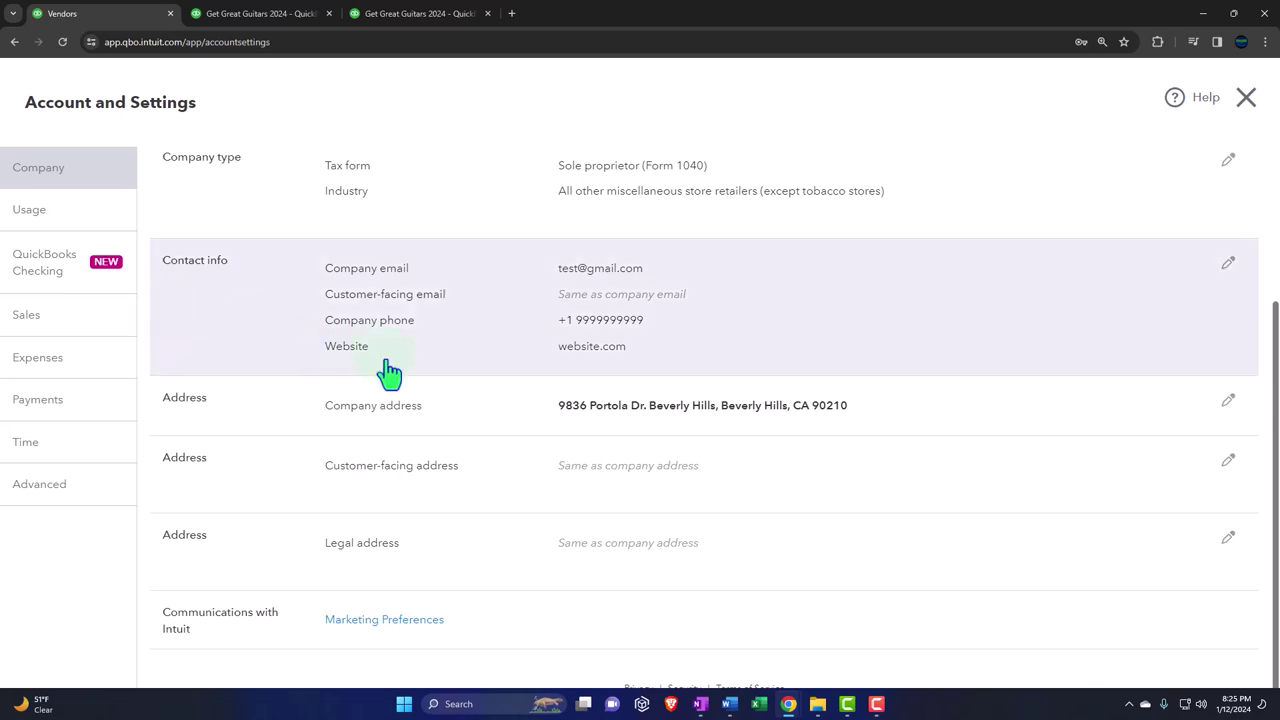
Close Account and Settings without saving the open form, returning to the Home dashboard
left_click(1241, 104)
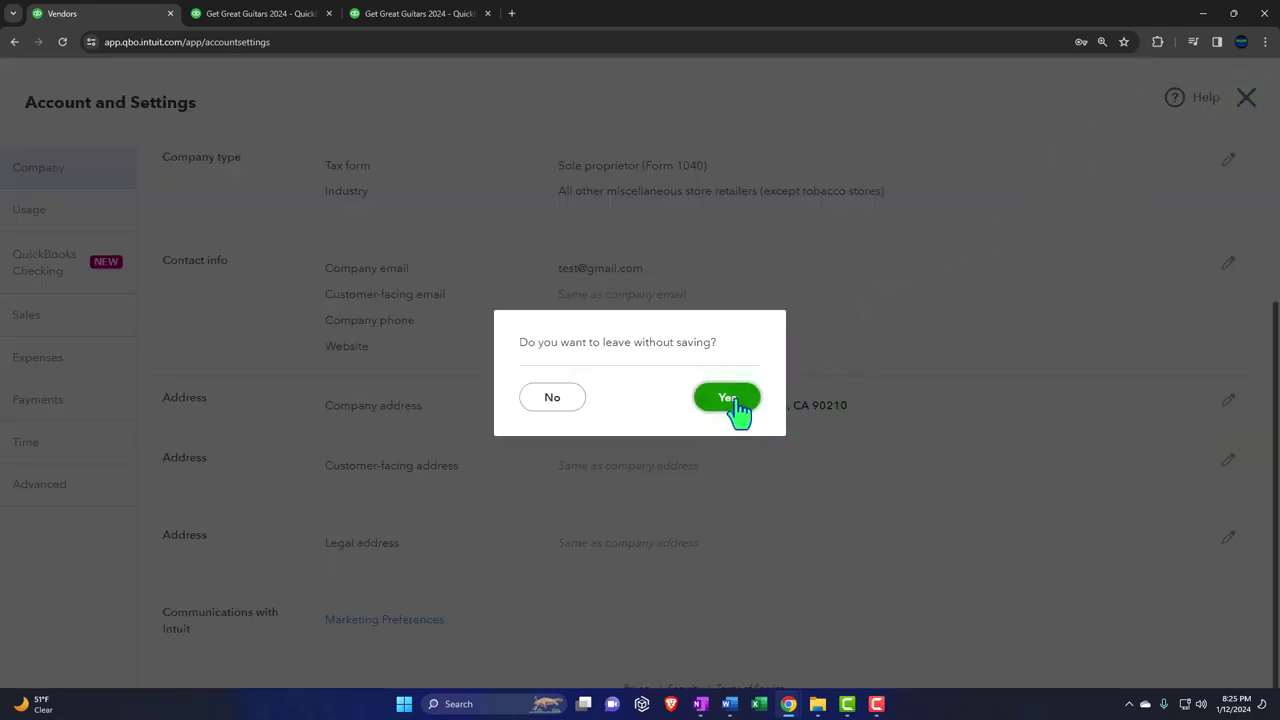
left_click(553, 405)
scroll(744, 513, "up", 2)
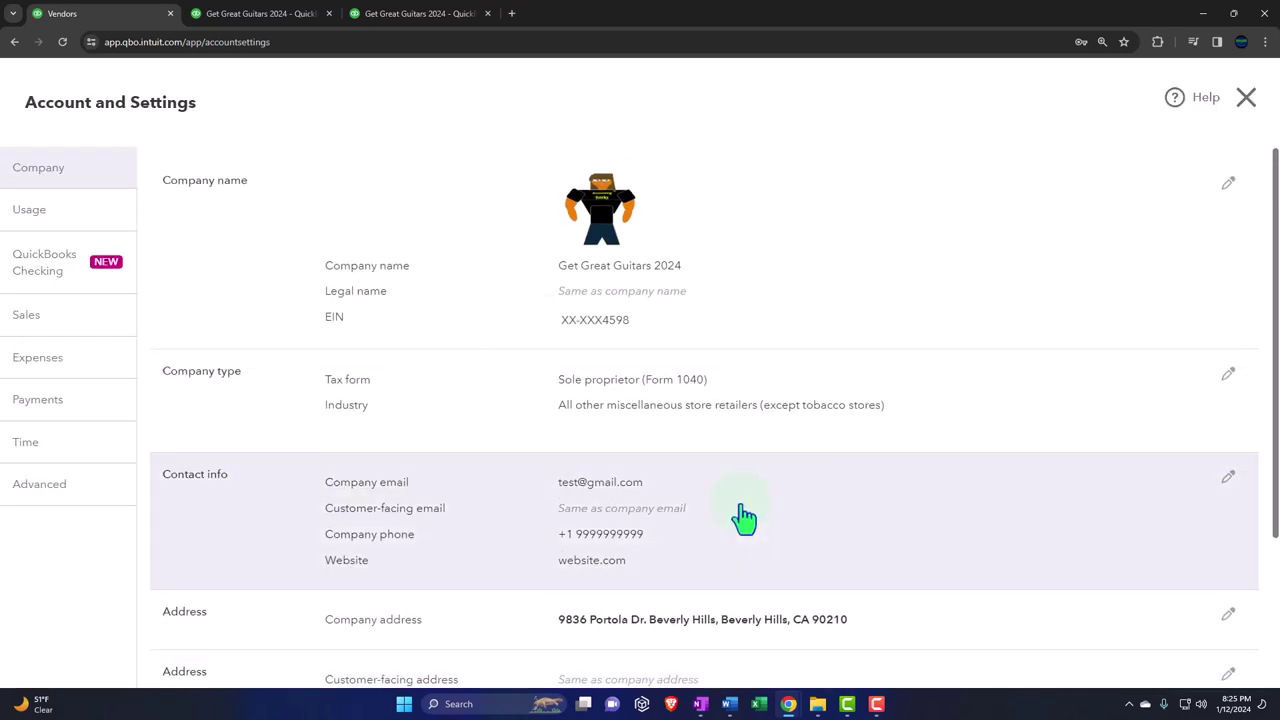
scroll(748, 517, "down", 1)
scroll(748, 517, "down", 1)
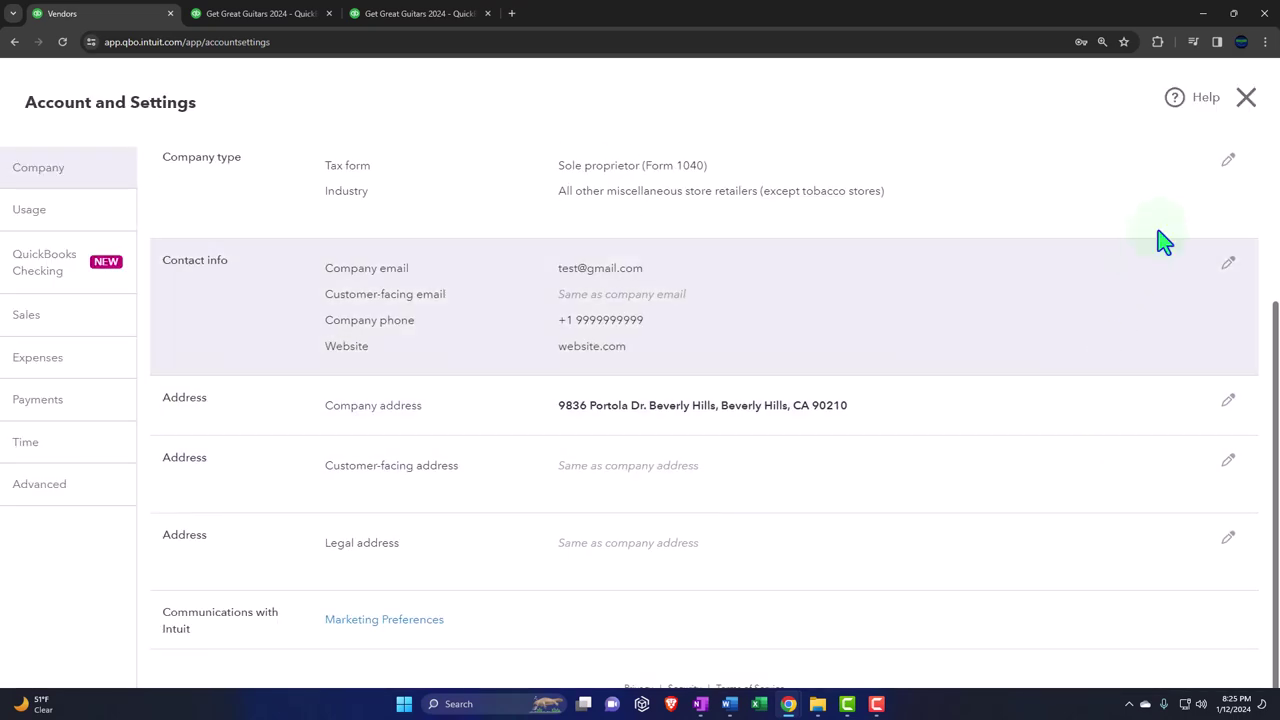
left_click(1247, 100)
left_click(735, 402)
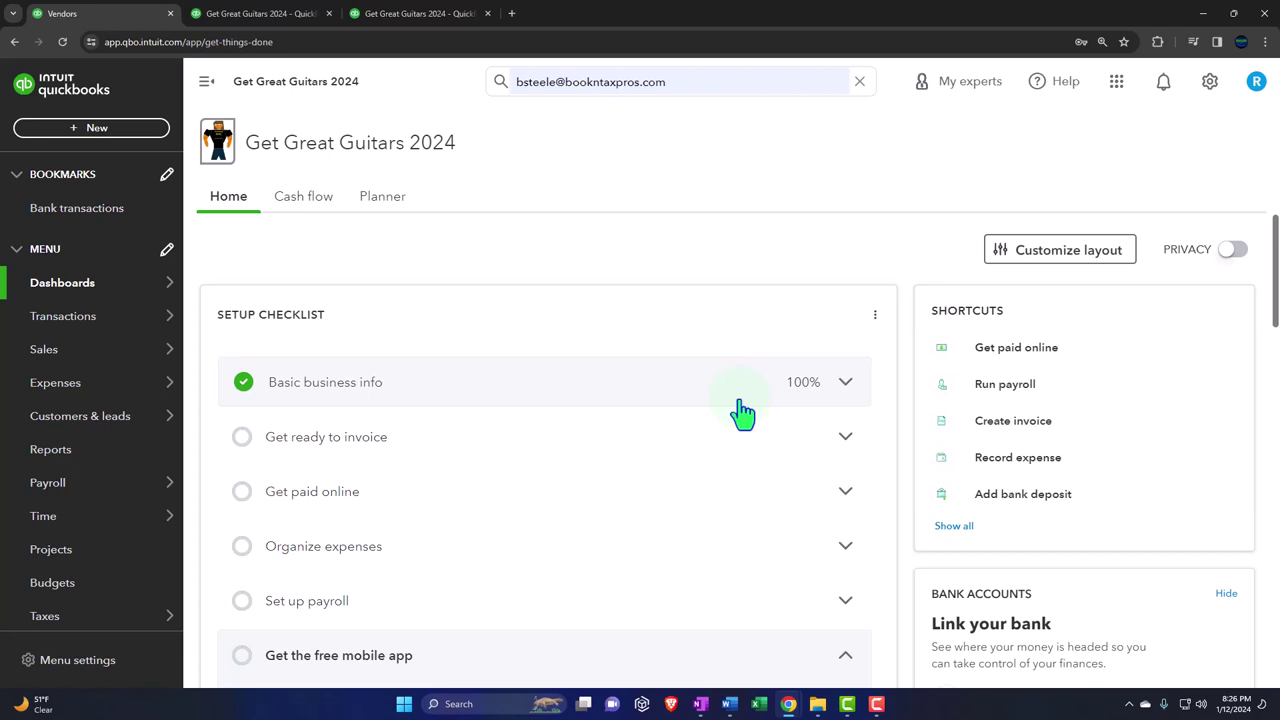
left_click(1212, 84)
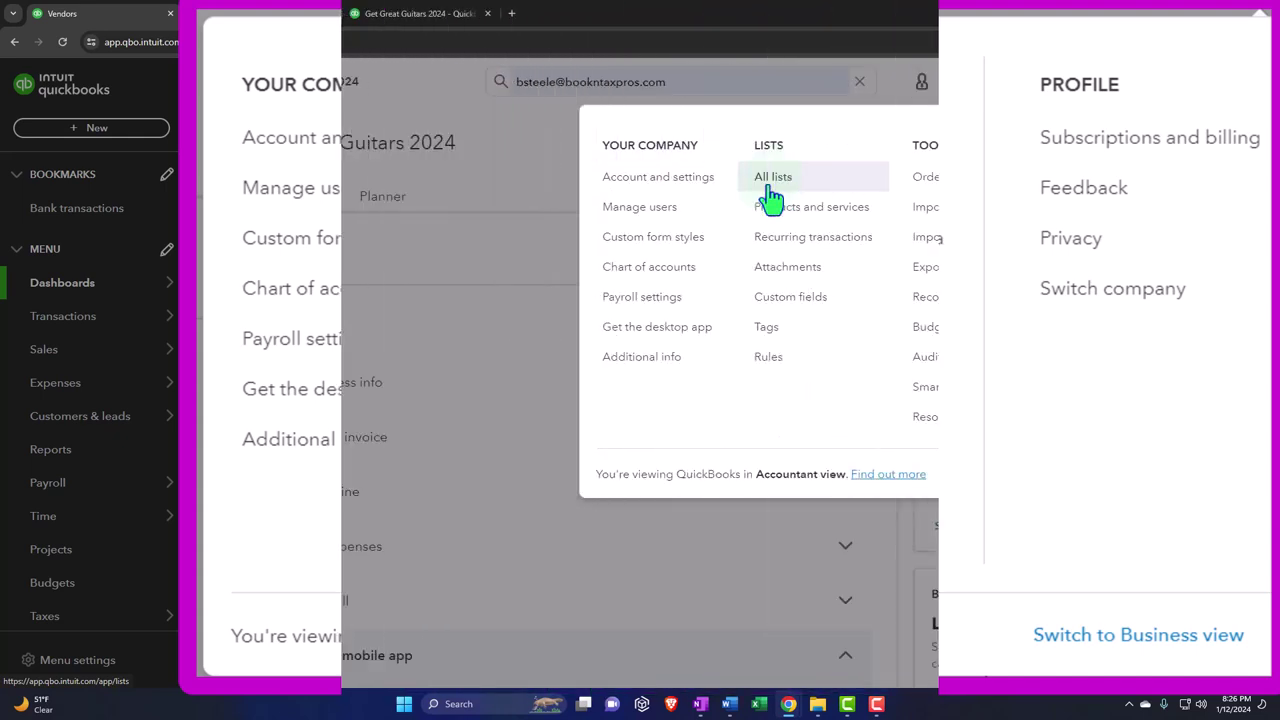
left_click(526, 259)
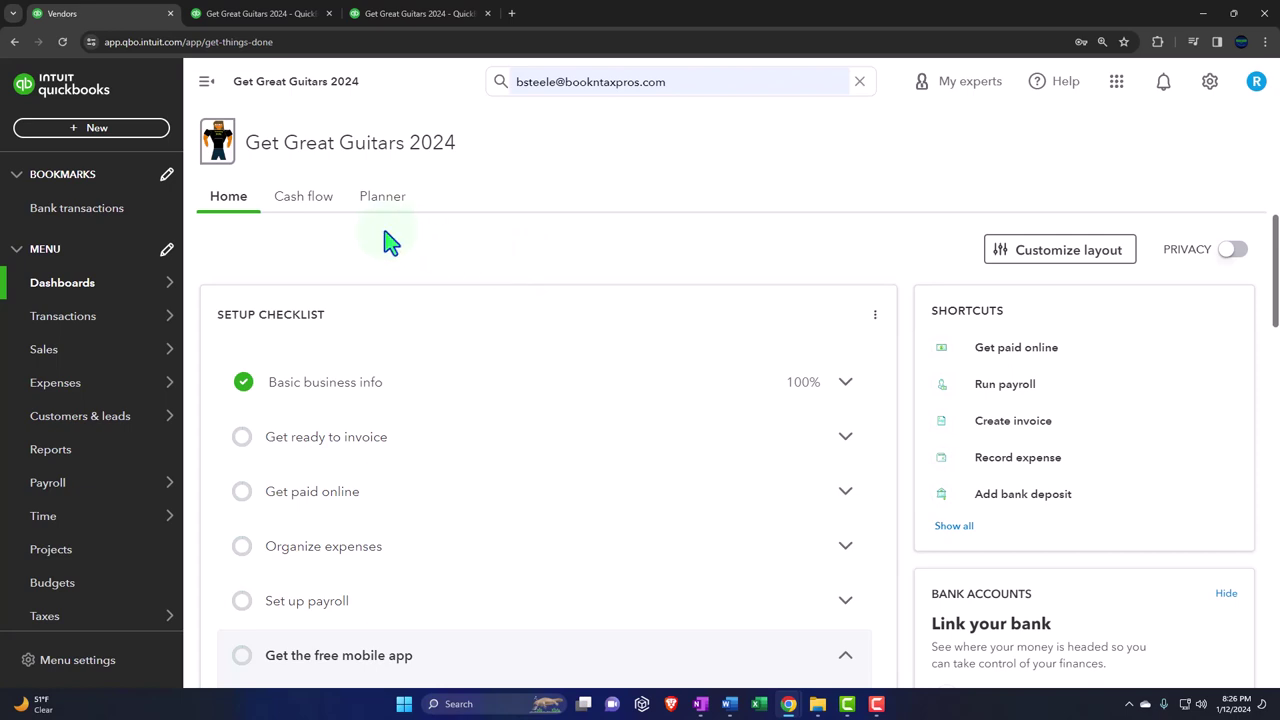
left_click(140, 130)
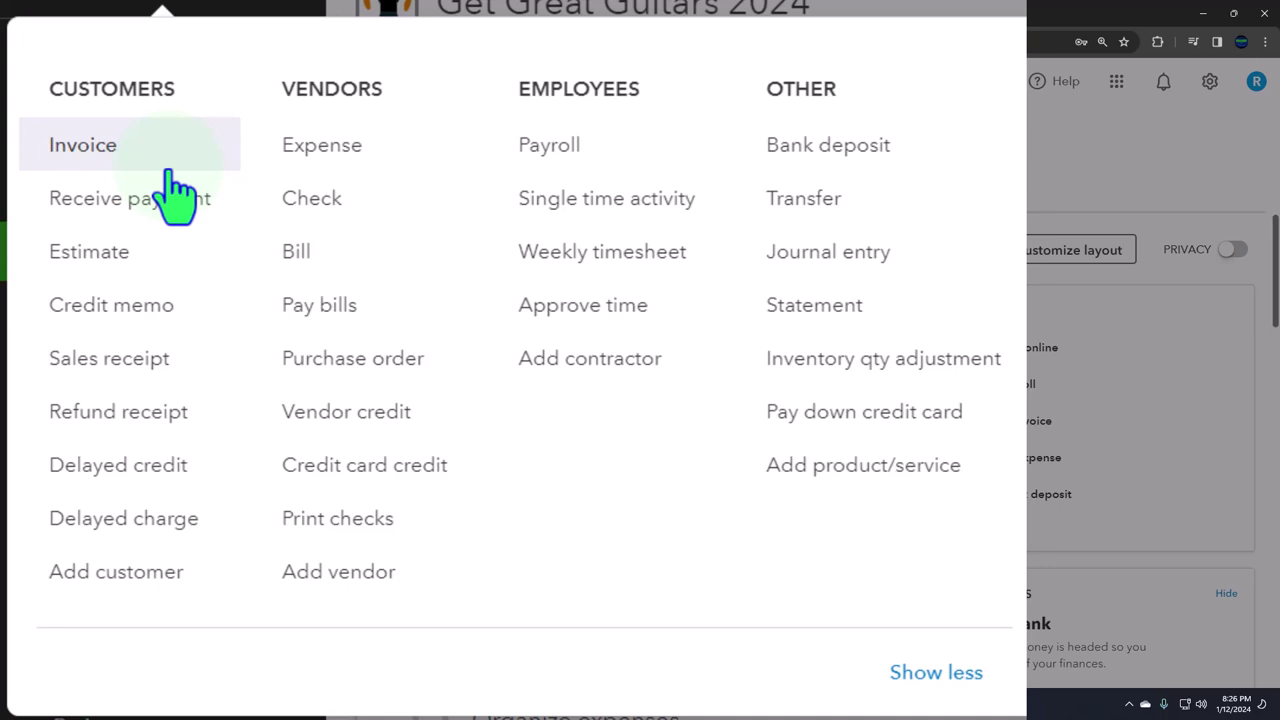
left_click(743, 272)
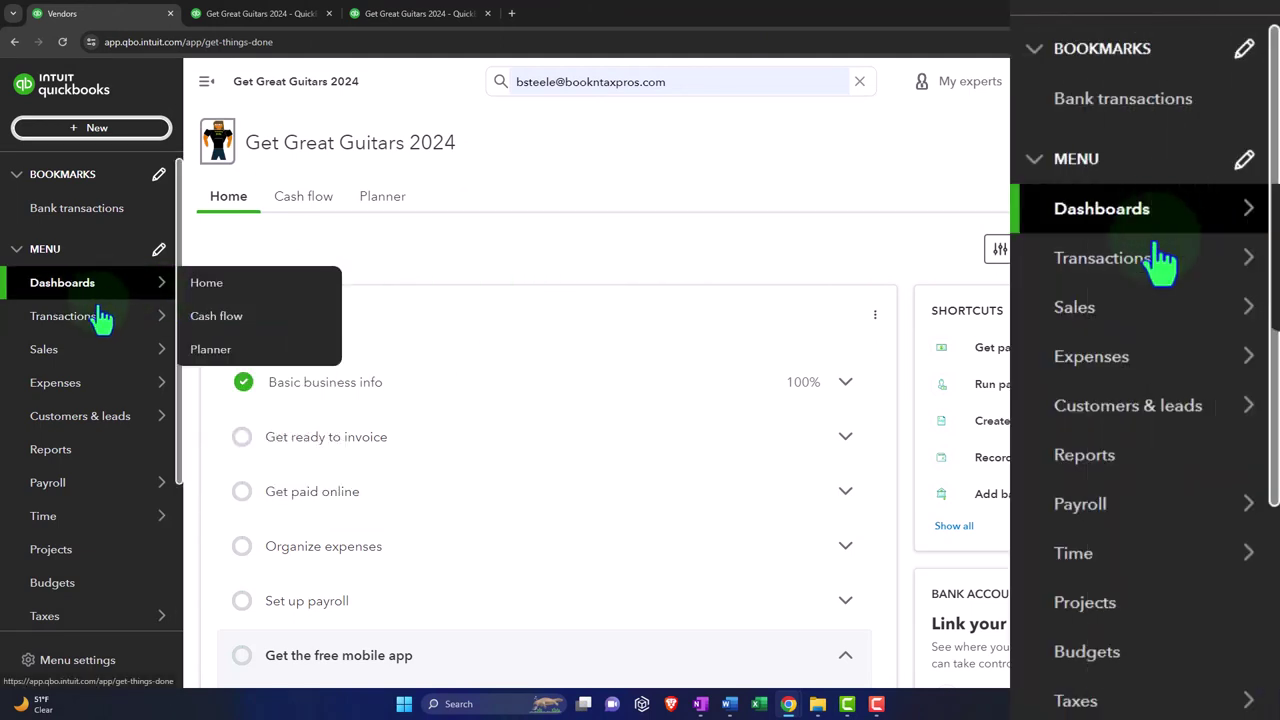
mouse_move(89, 358)
mouse_move(89, 384)
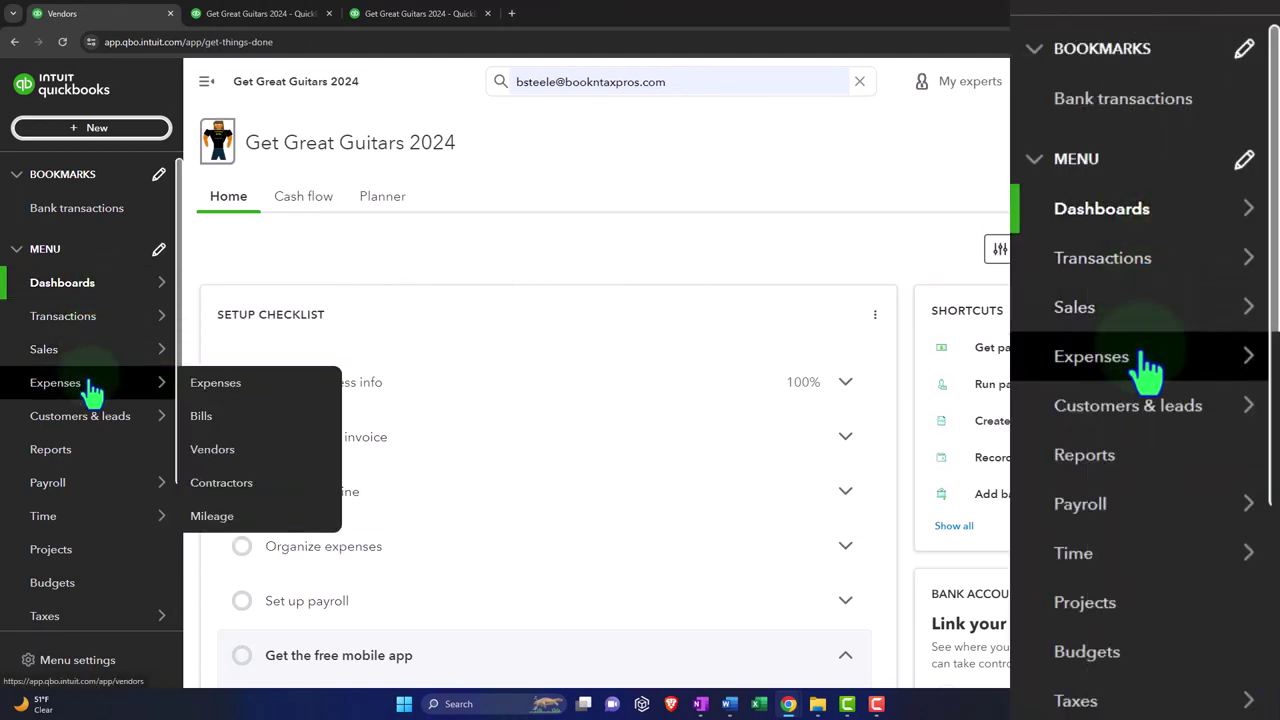
mouse_move(100, 488)
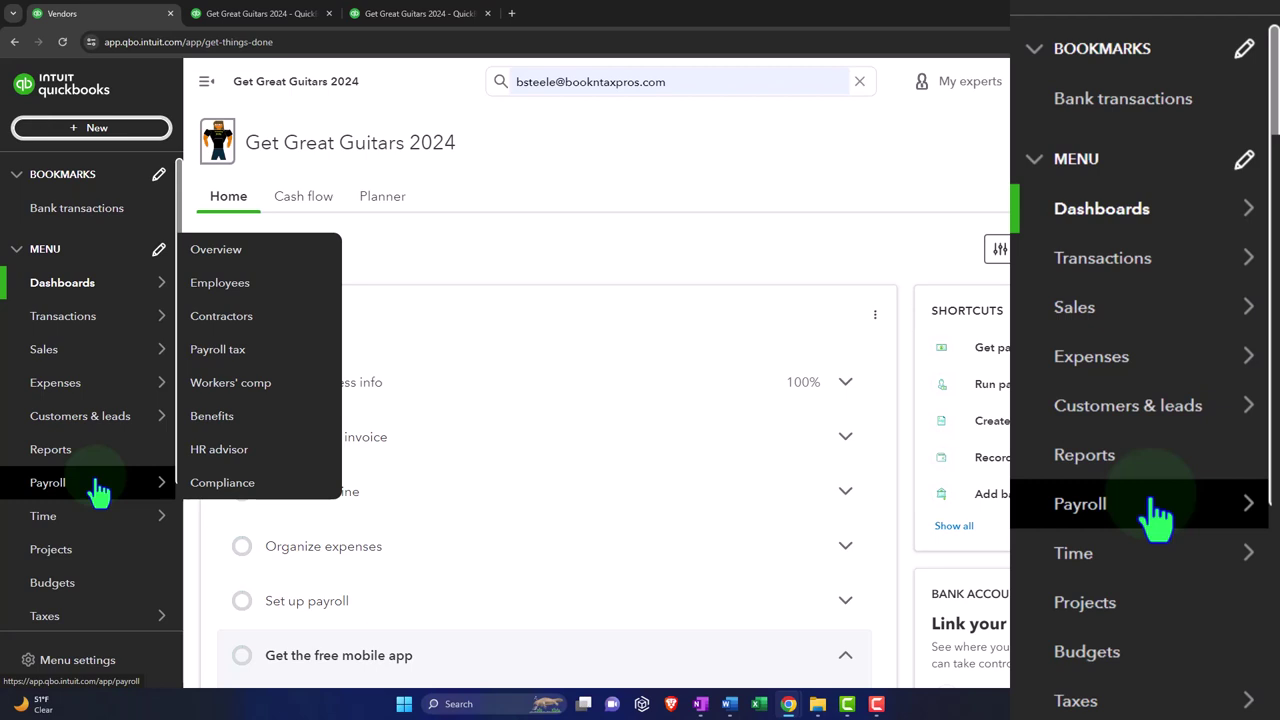
left_click(498, 452)
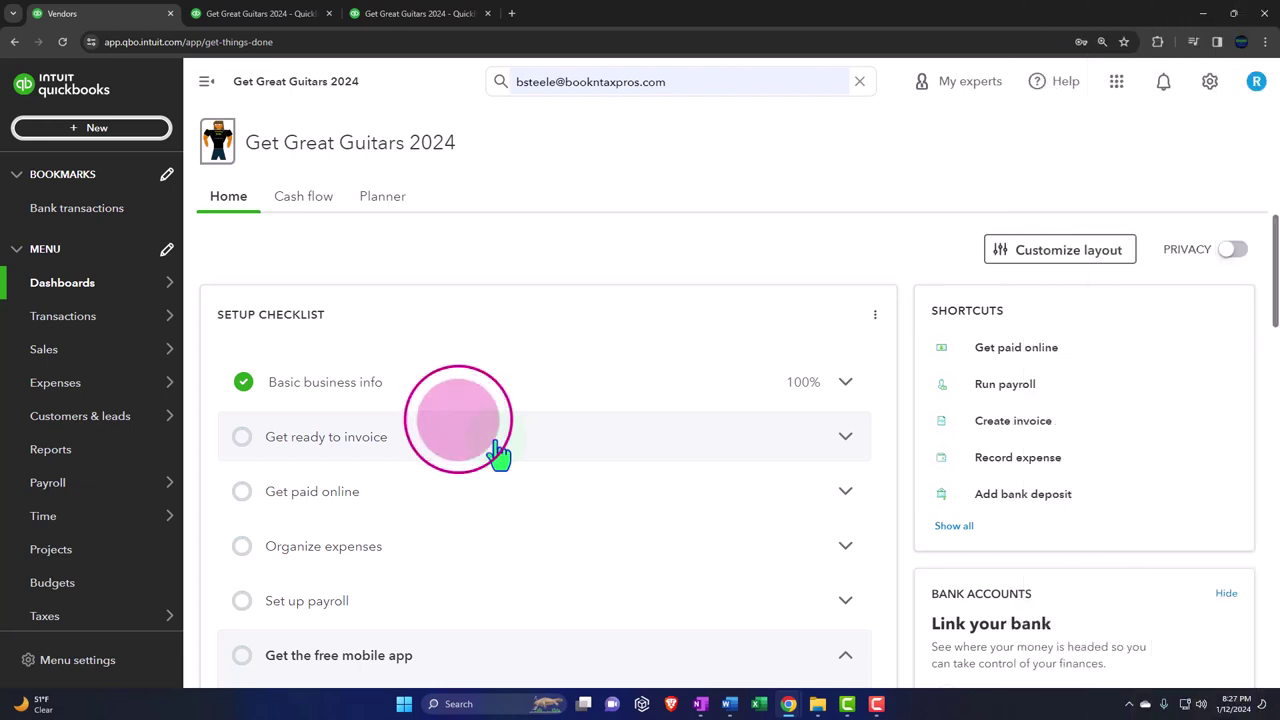